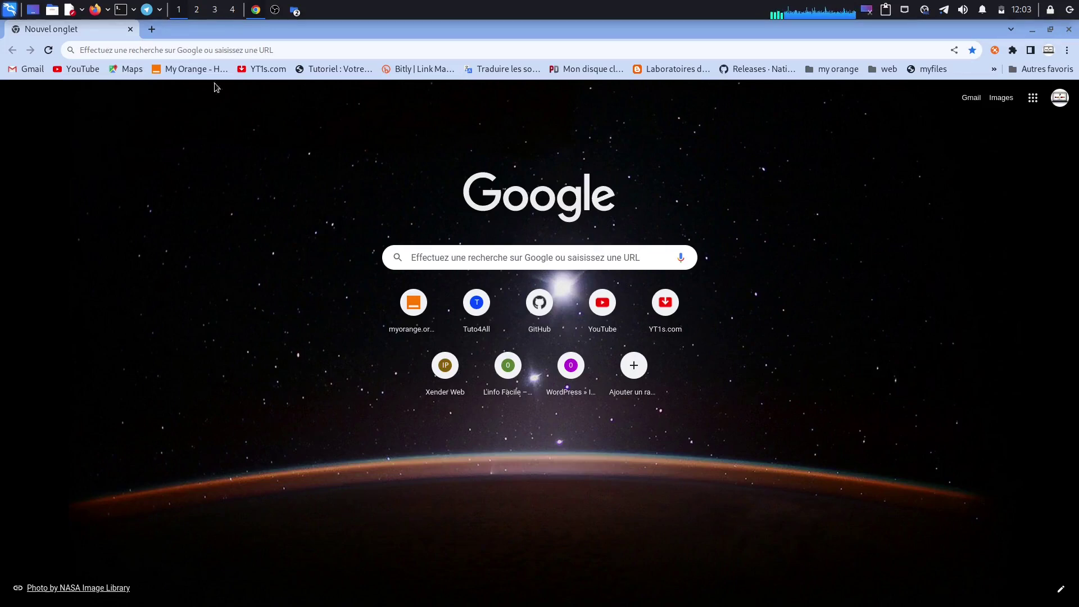
Search the web for "virtual box doanload" and open the Downloads – Oracle VM VirtualBox page on virtualbox.org
click(179, 51)
text(v)
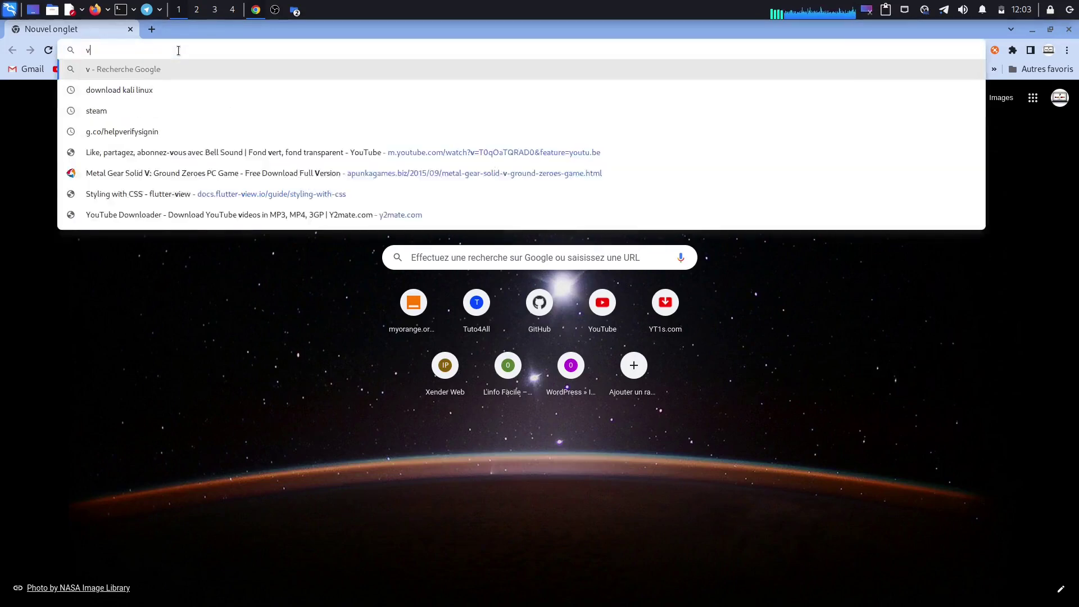
text(irtual bo)
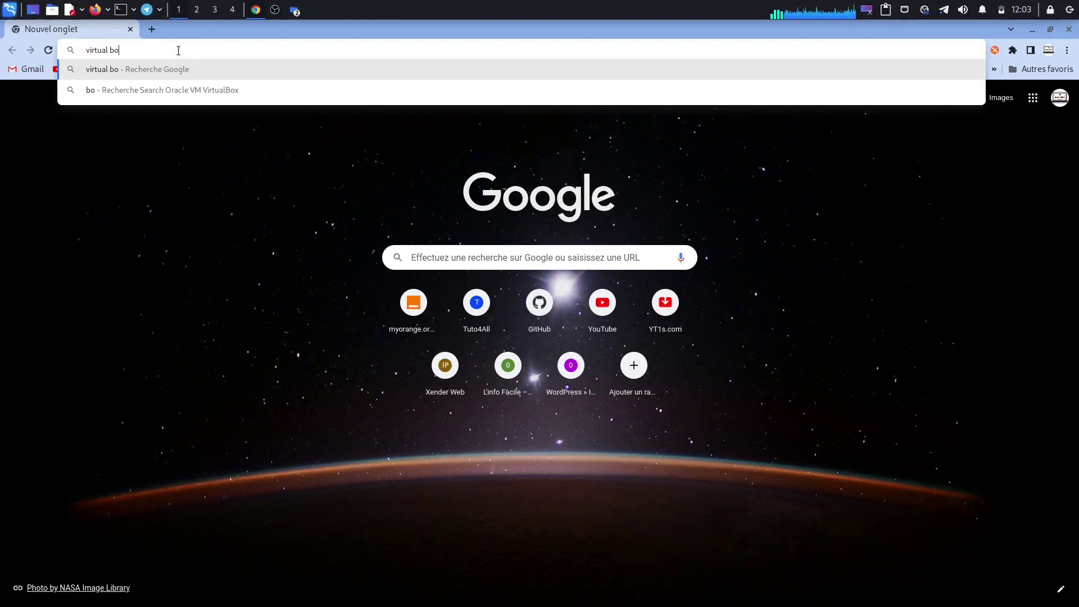
text(x doanload)
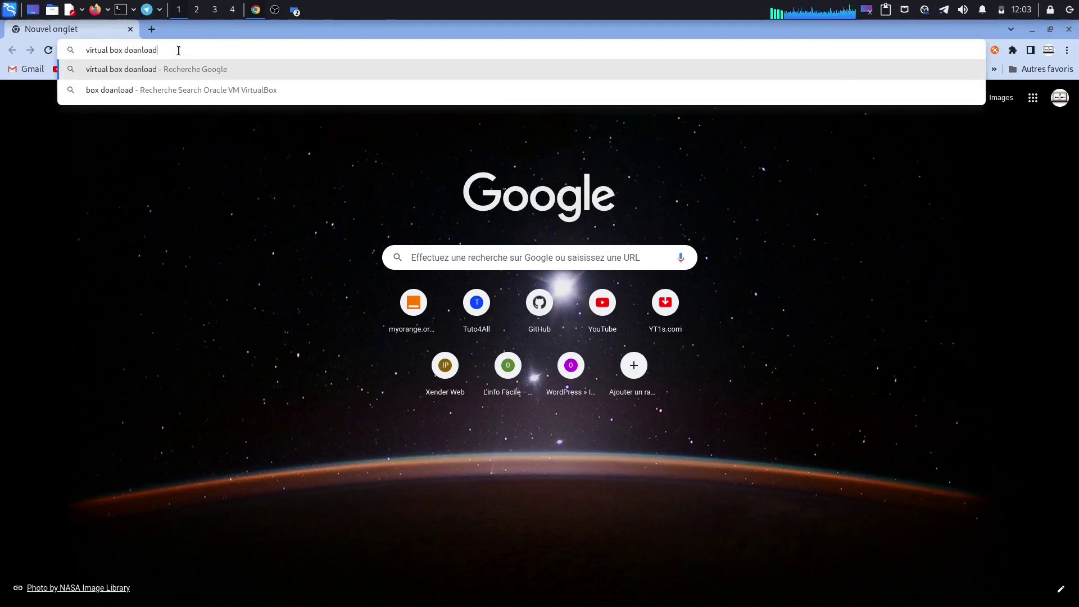
key(Return)
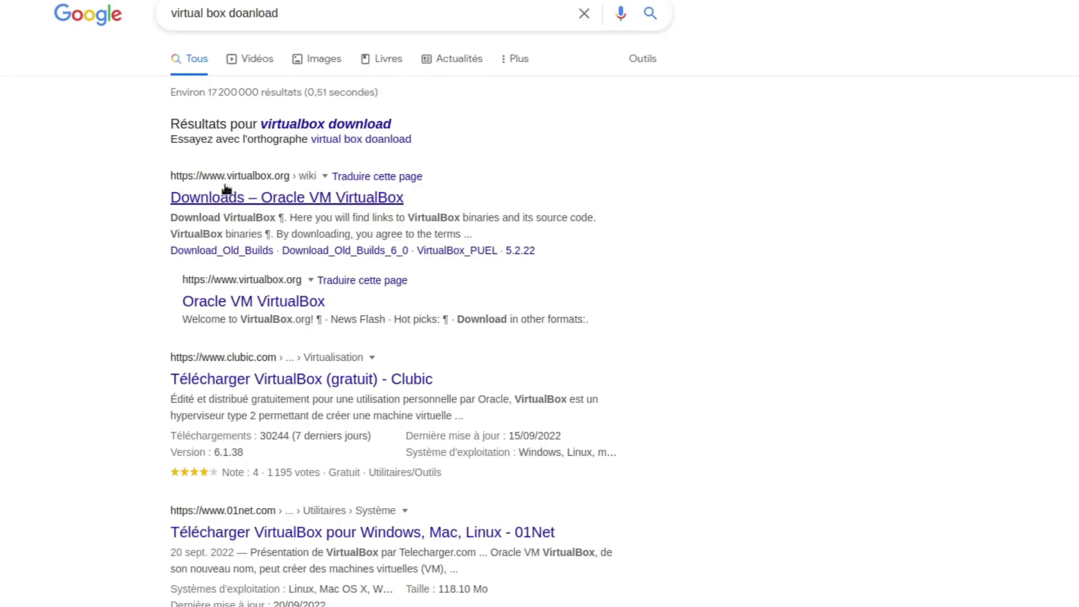
click(254, 201)
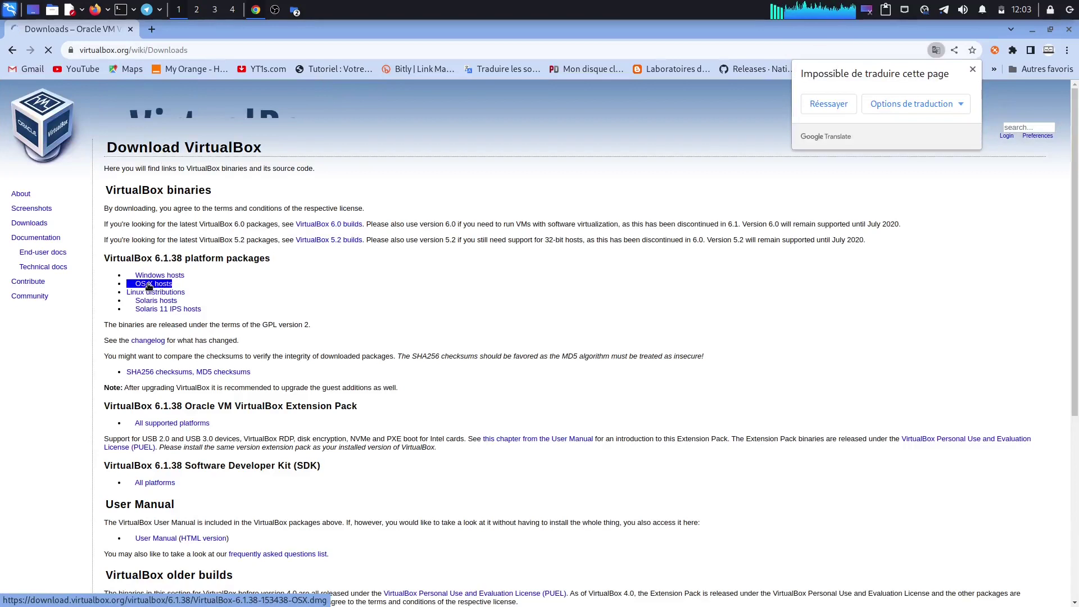
click(241, 307)
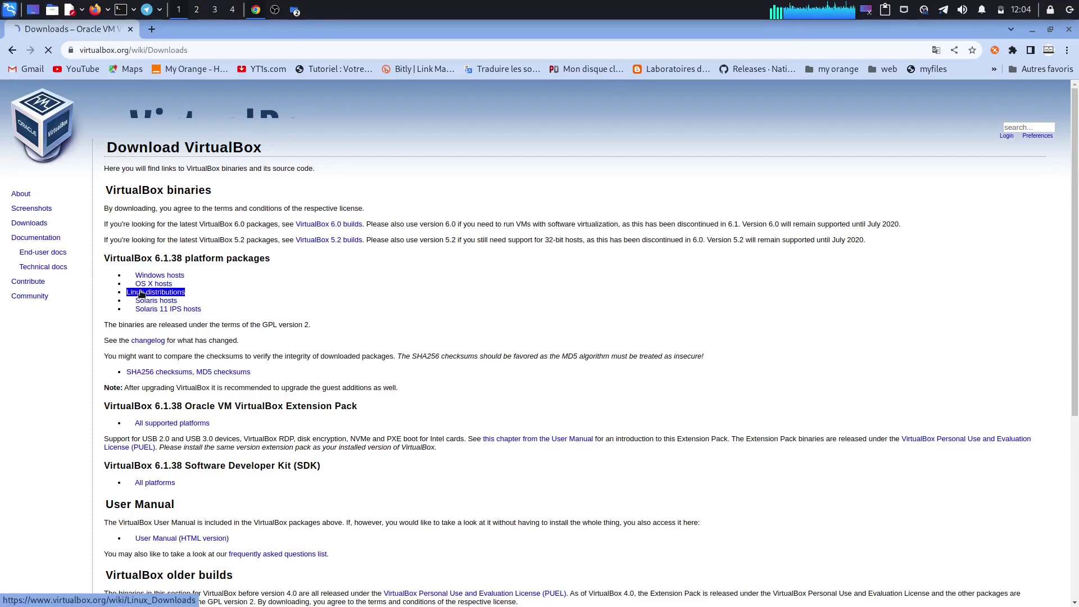
Open the Linux distributions link of the VirtualBox 6.1.38 platform packages in a new tab and view that page
right_click(142, 293)
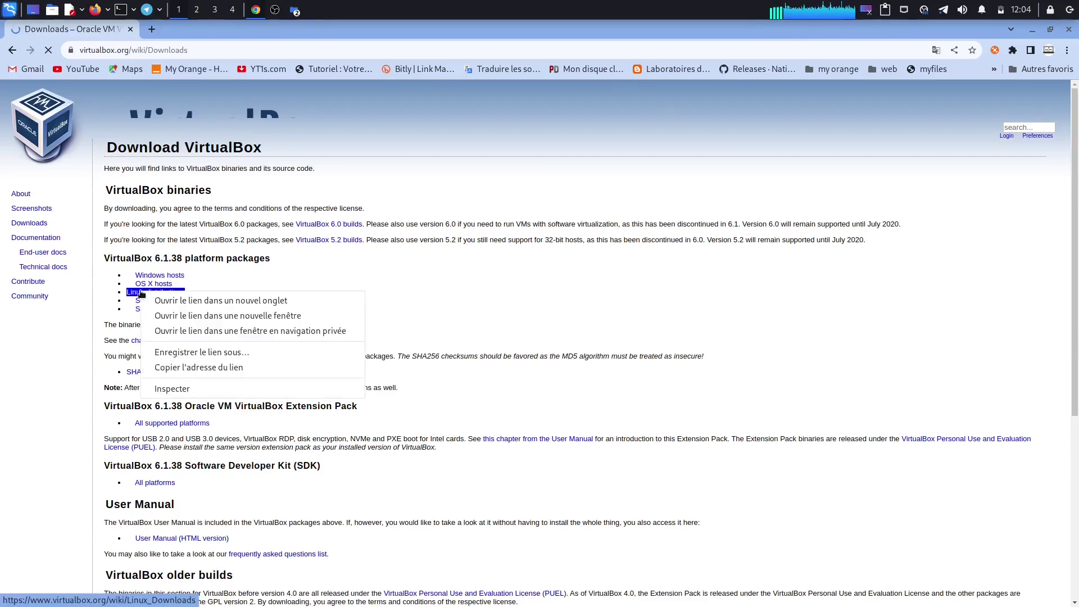
click(173, 303)
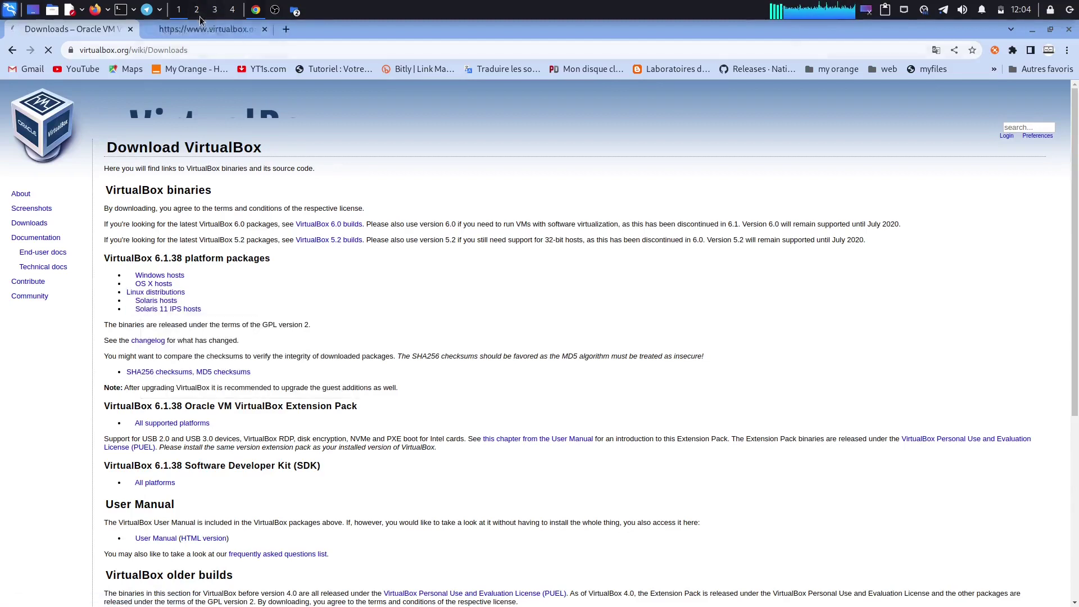
click(184, 31)
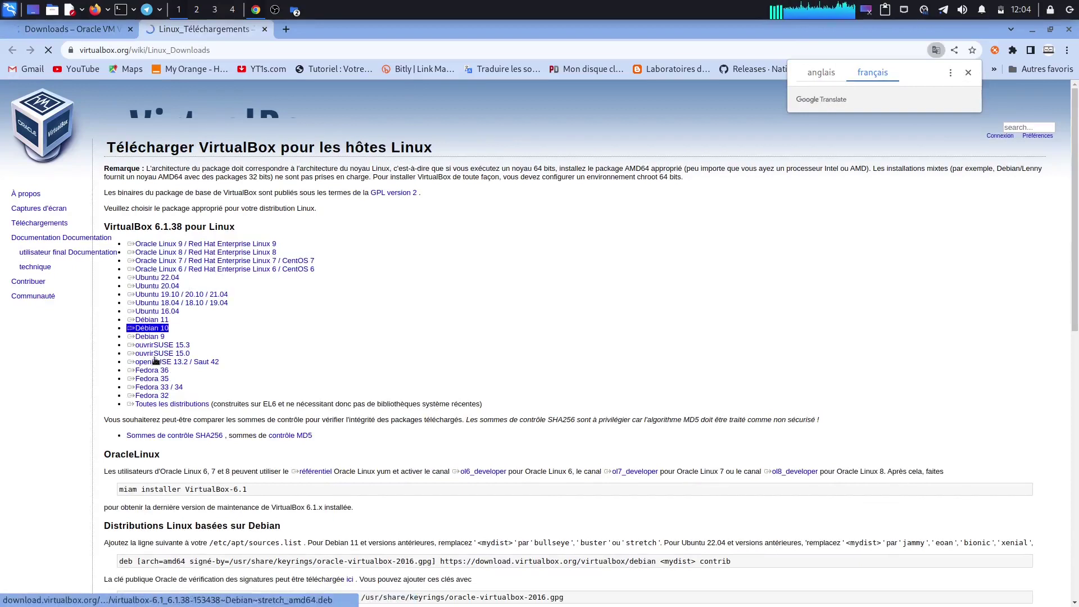
Return to the main VirtualBox downloads page, start saving the Windows hosts installer, and cancel the save
click(49, 31)
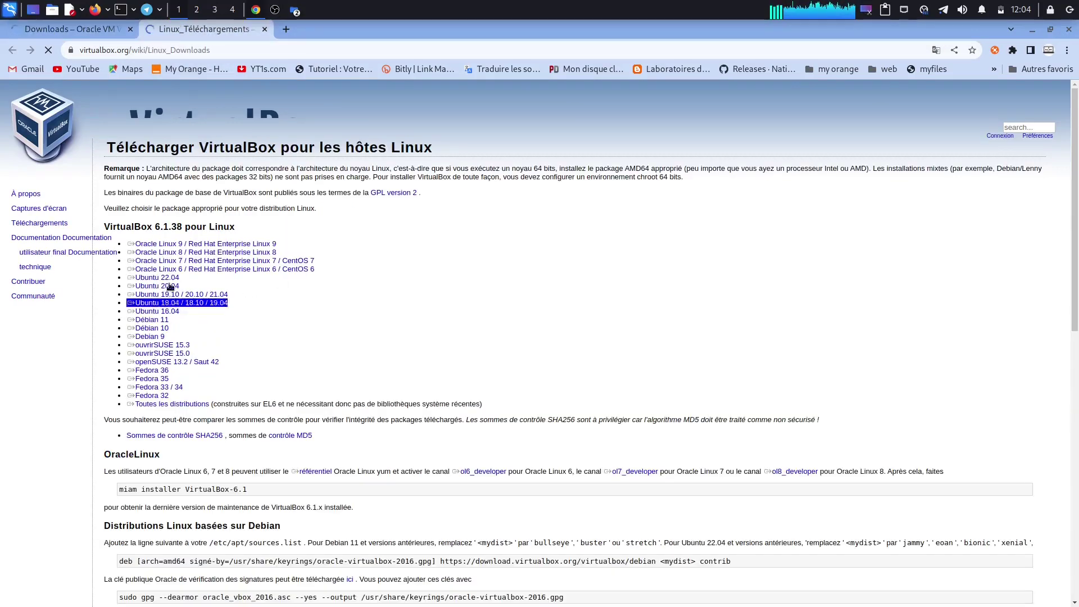
click(72, 28)
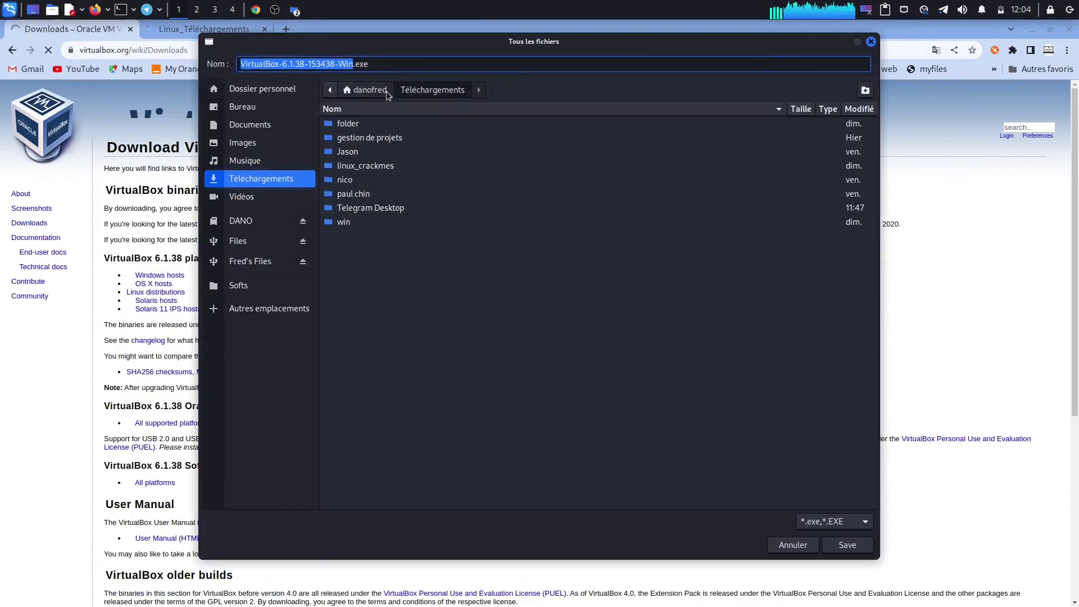
click(869, 43)
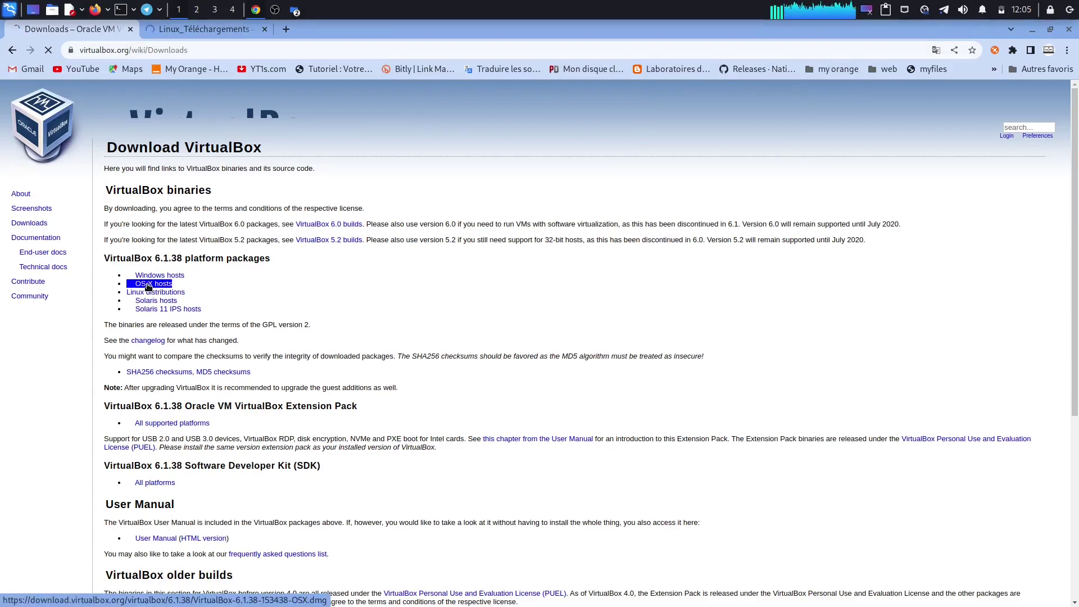
Open the all-distributions VirtualBox package from the Linux downloads page and go back to the package list
click(184, 35)
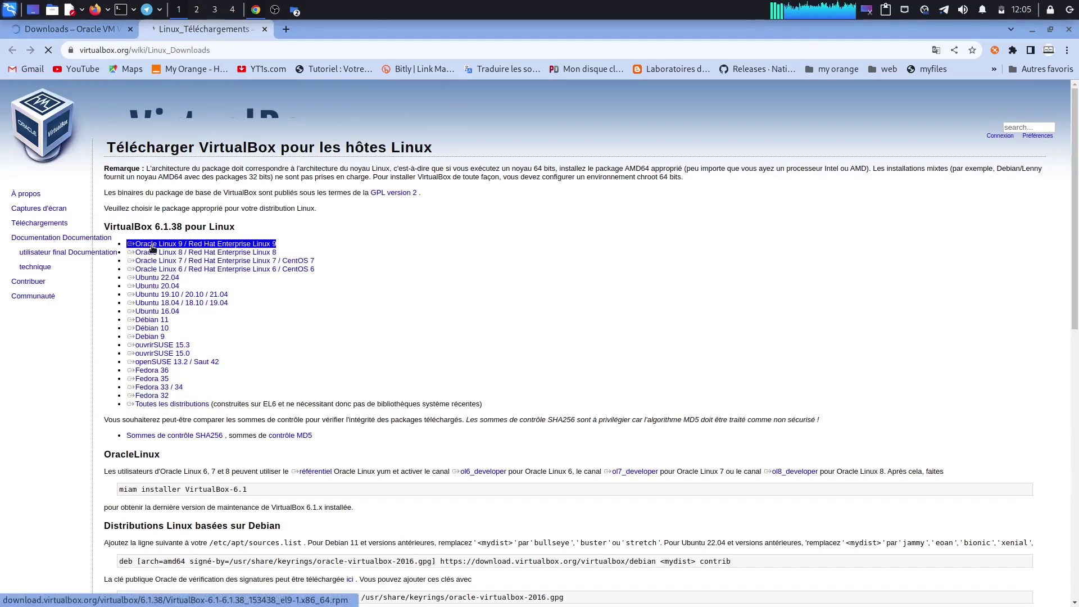
click(178, 408)
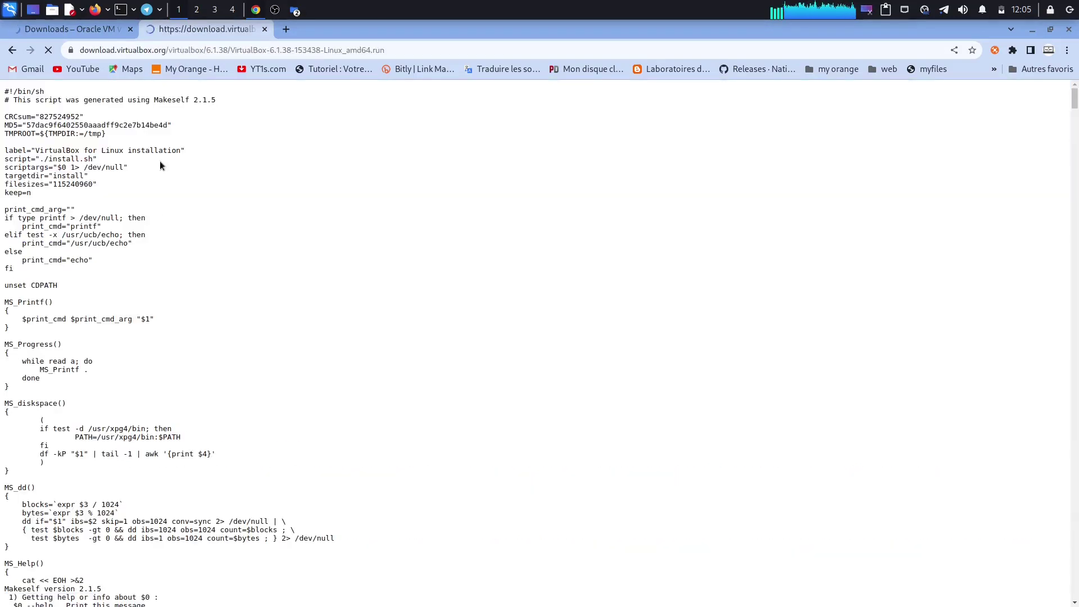
click(13, 56)
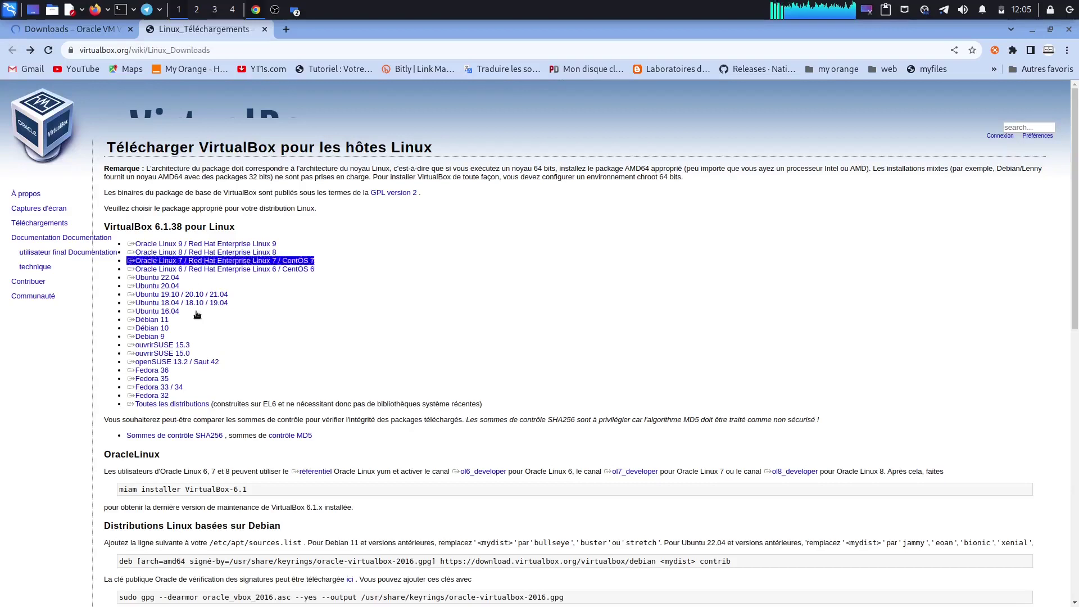
Try to save the all-distributions package link as VirtualBox-6.1.38-153438-Linux_amd64.run, and cancel the save
right_click(163, 404)
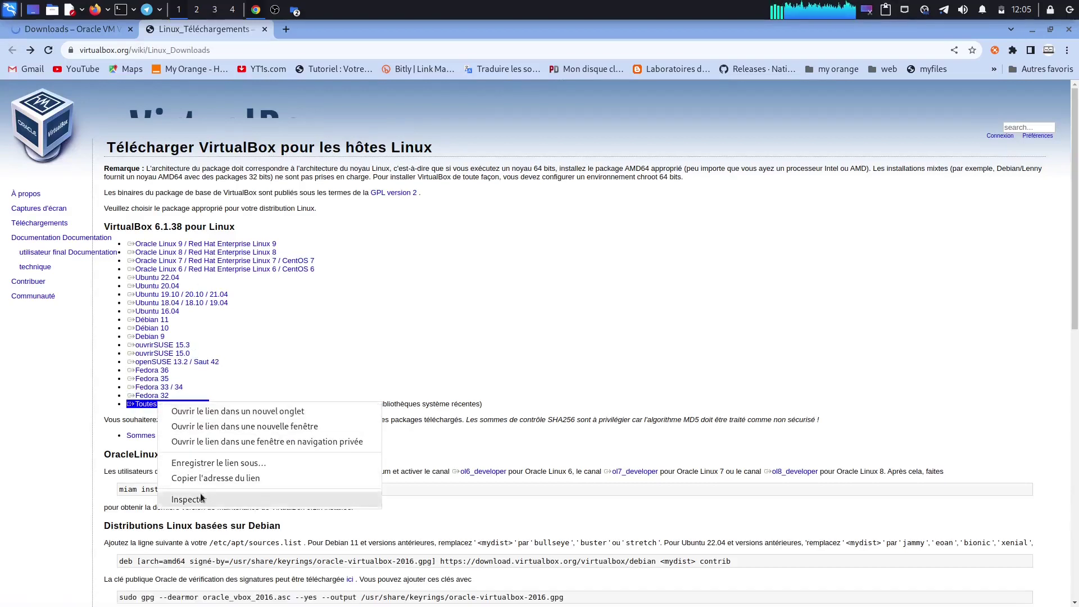
click(191, 463)
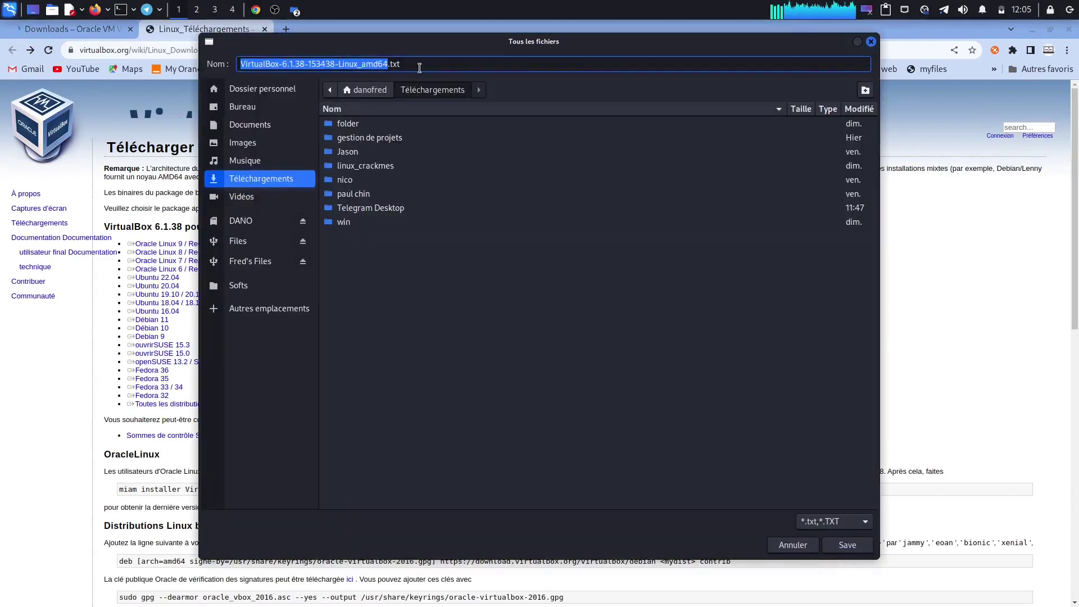
click(419, 67)
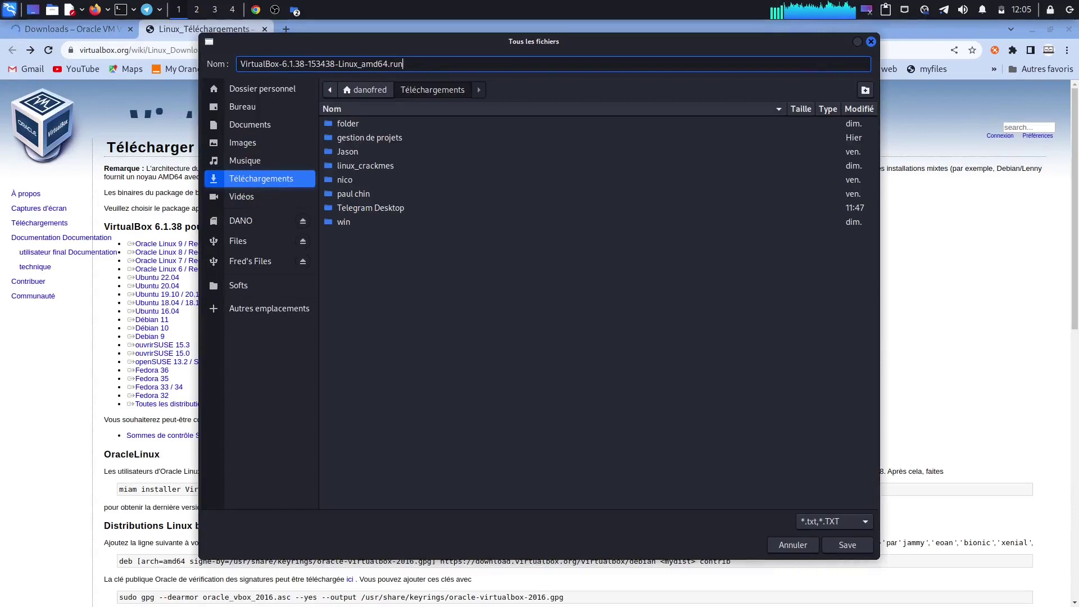
click(872, 42)
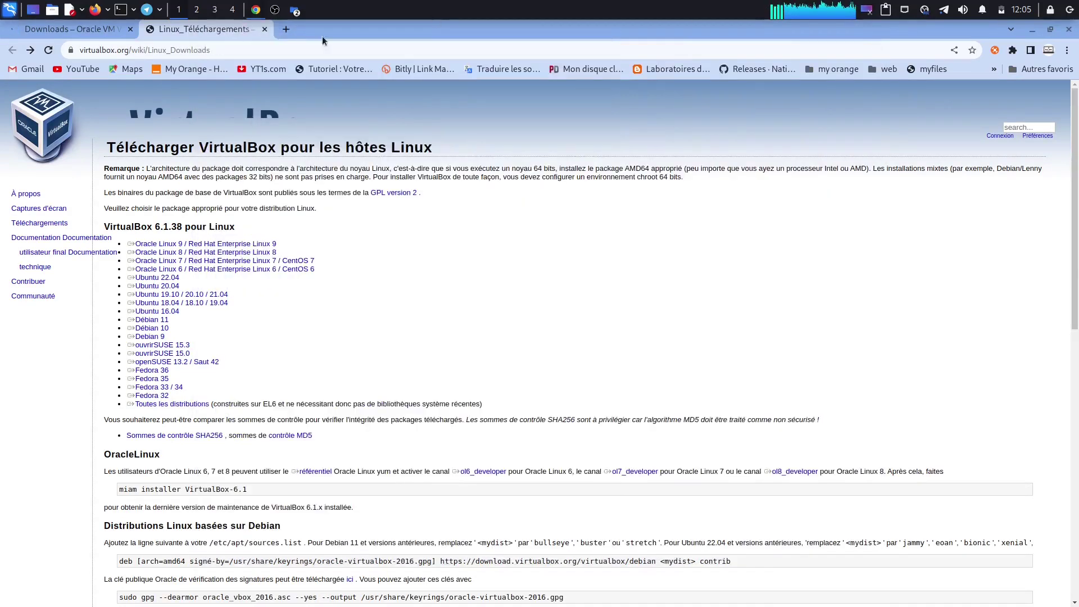
Return to the main VirtualBox downloads page and launch the installed Oracle VM VirtualBox application over it
click(85, 28)
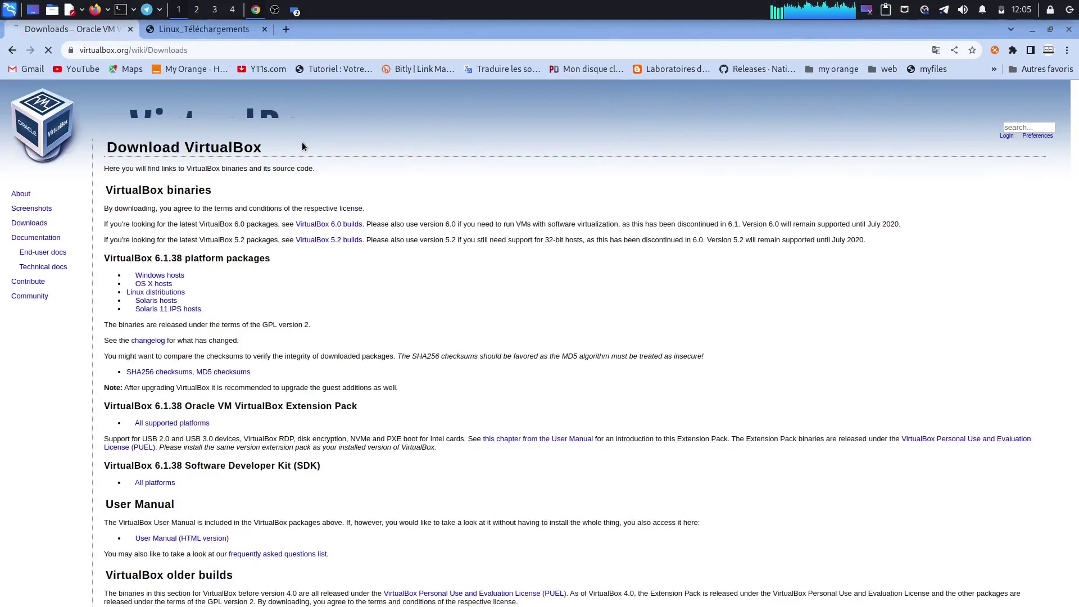
key(super)
text(virt)
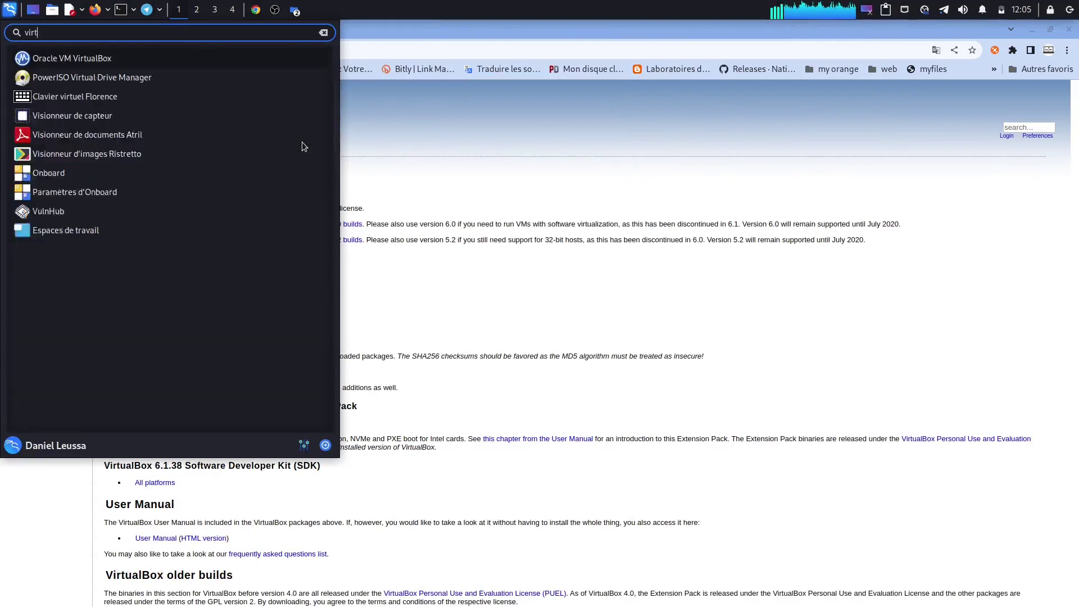
text(ua)
key(Return)
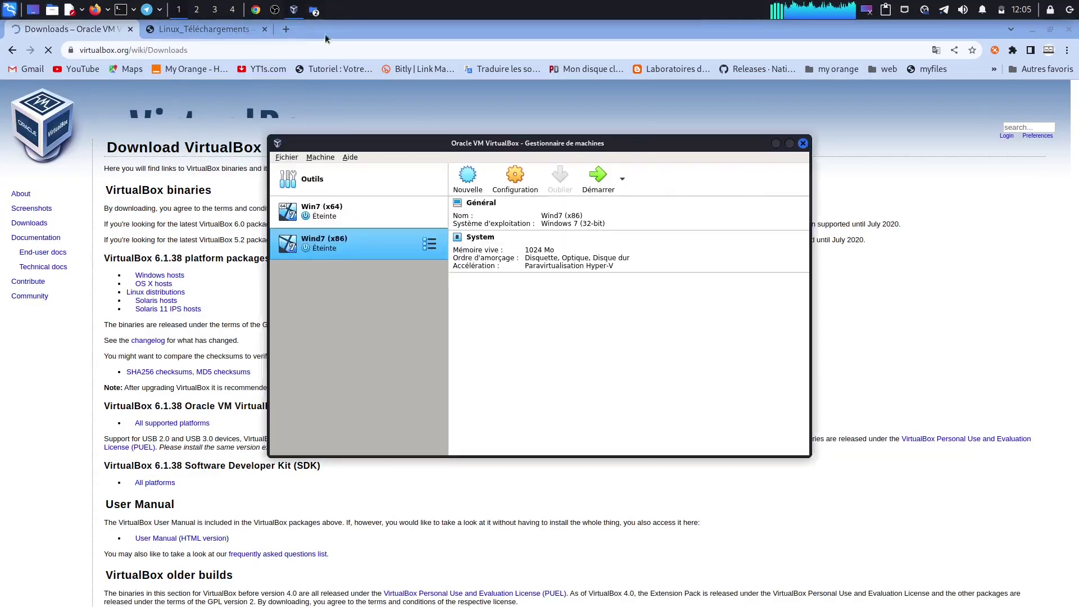
mouse_move(337, 143)
mouse_down()
mouse_move(330, 112)
mouse_move(350, 140)
mouse_up()
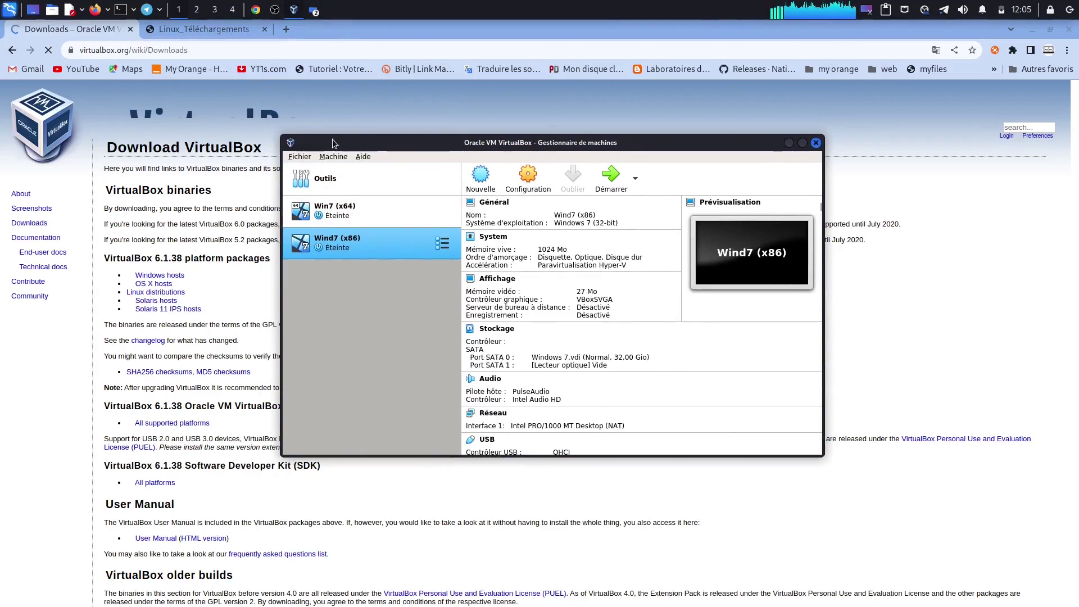
Close the Linux downloads tab in the browser and bring the Oracle VM VirtualBox manager back to the front
click(312, 93)
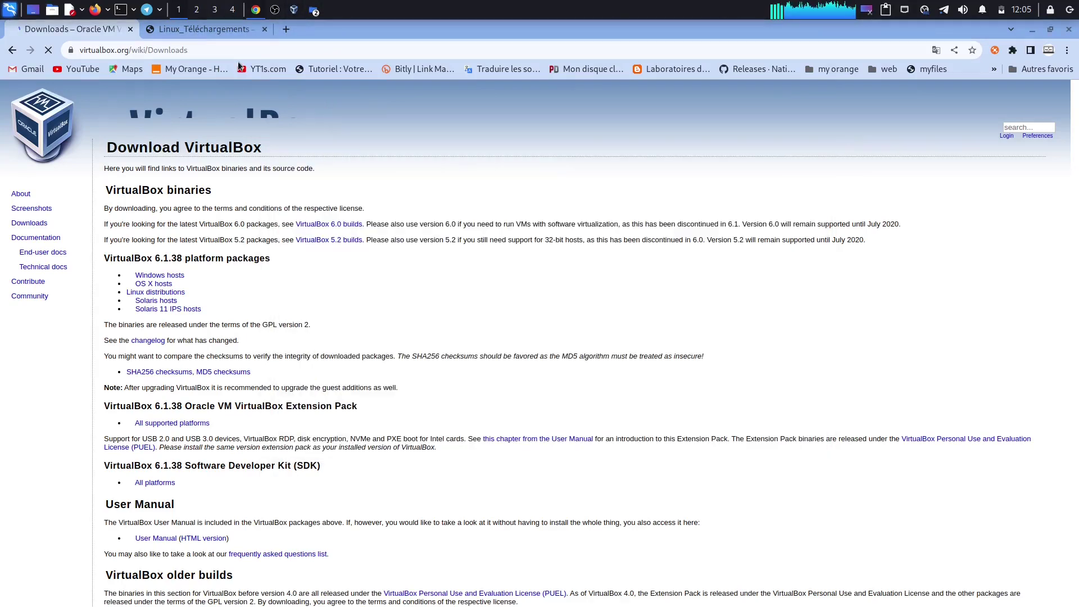
click(190, 29)
click(264, 30)
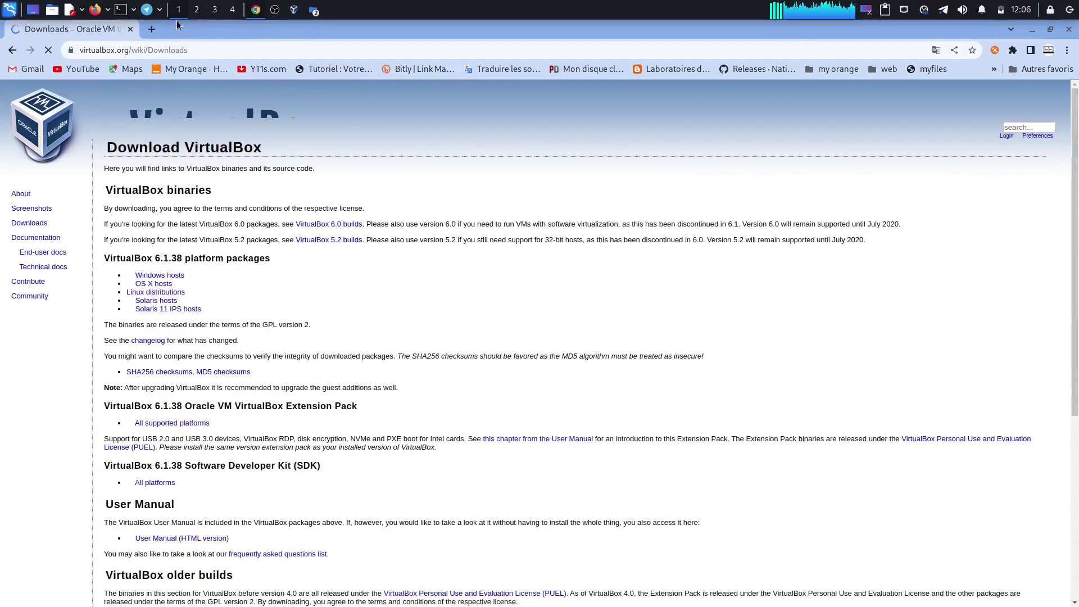
click(293, 9)
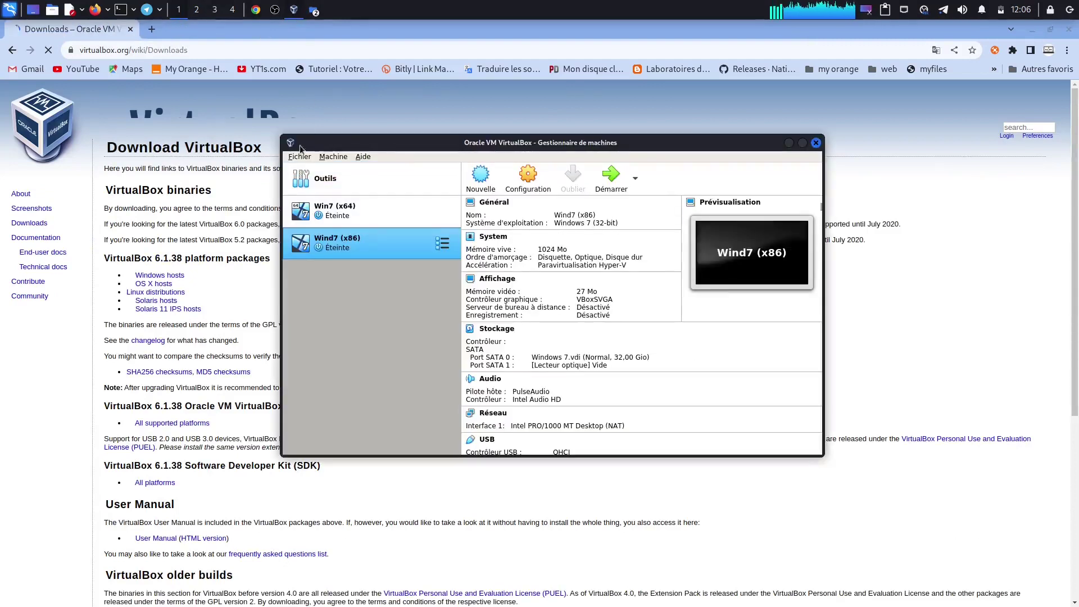
Search for "kali linux doanload" in a new browser tab and open the Get Kali page on kali.org
click(152, 29)
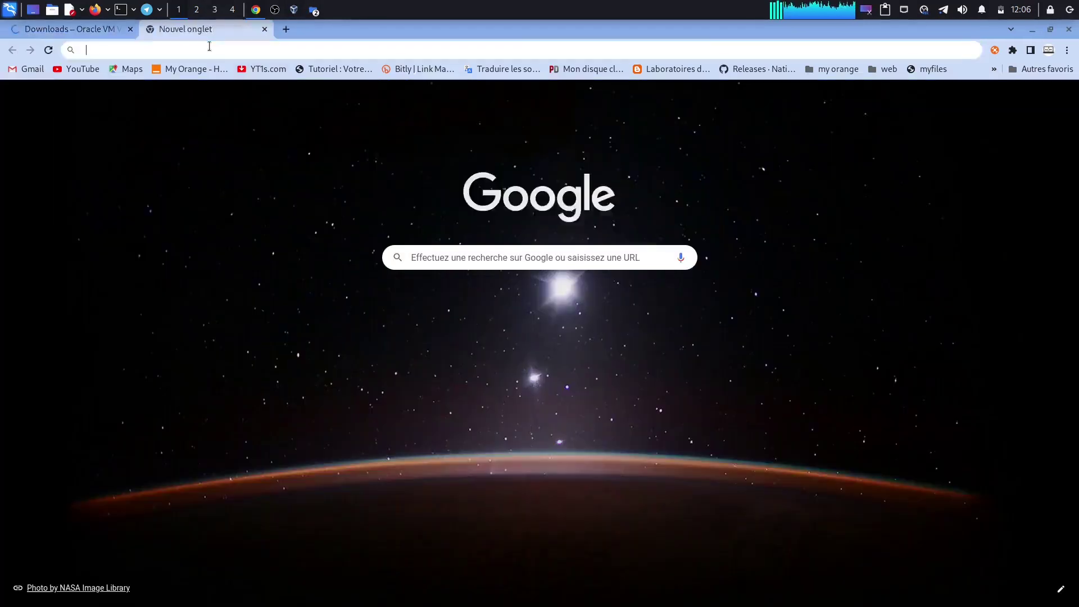
click(209, 47)
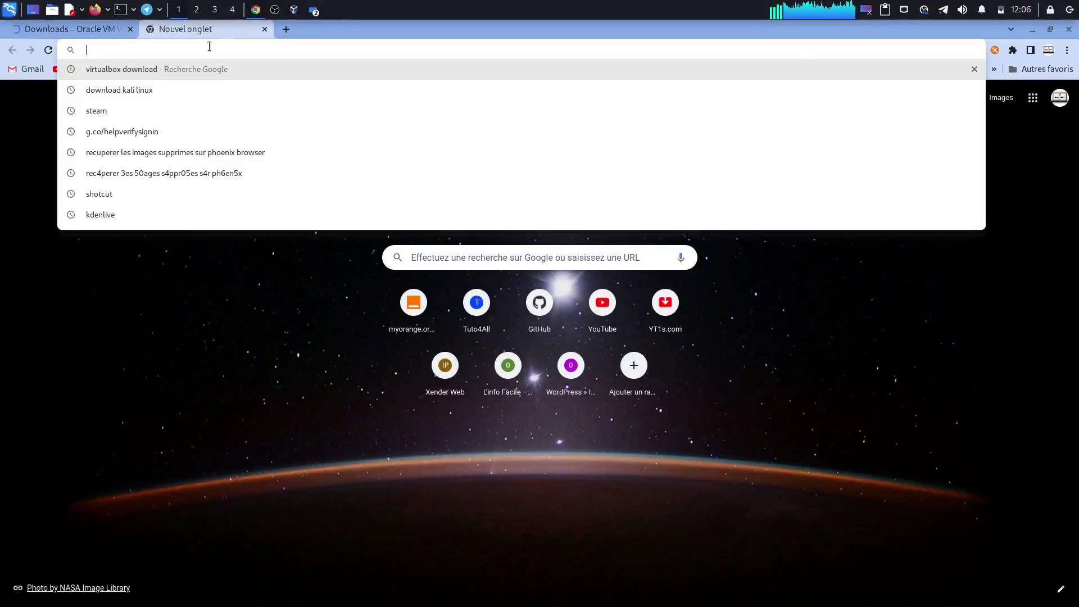
text(kalui)
key(BackSpace)
key(BackSpace)
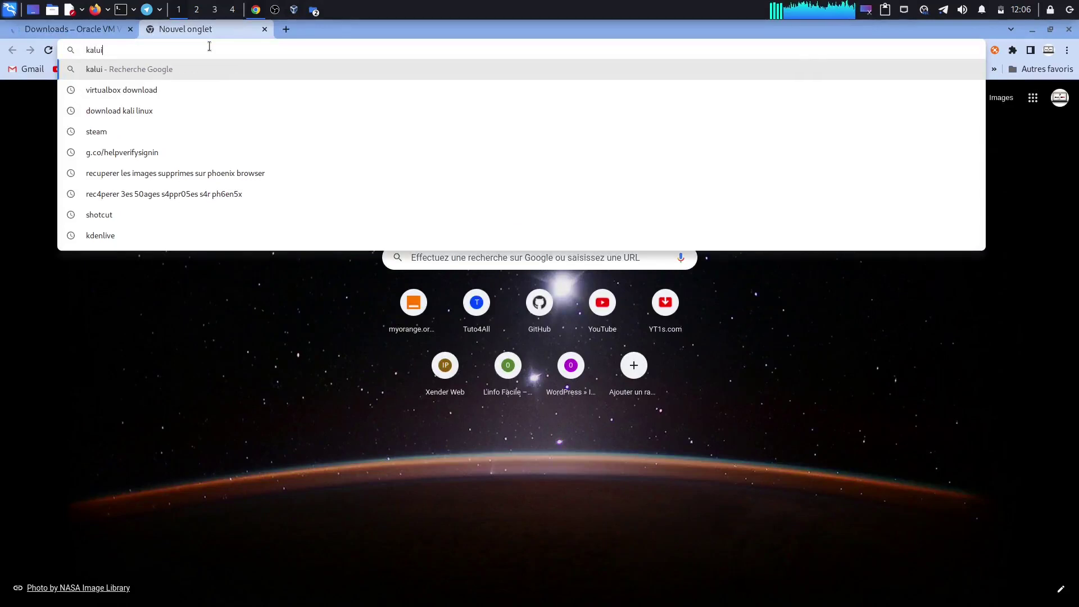
text(i linux doanload)
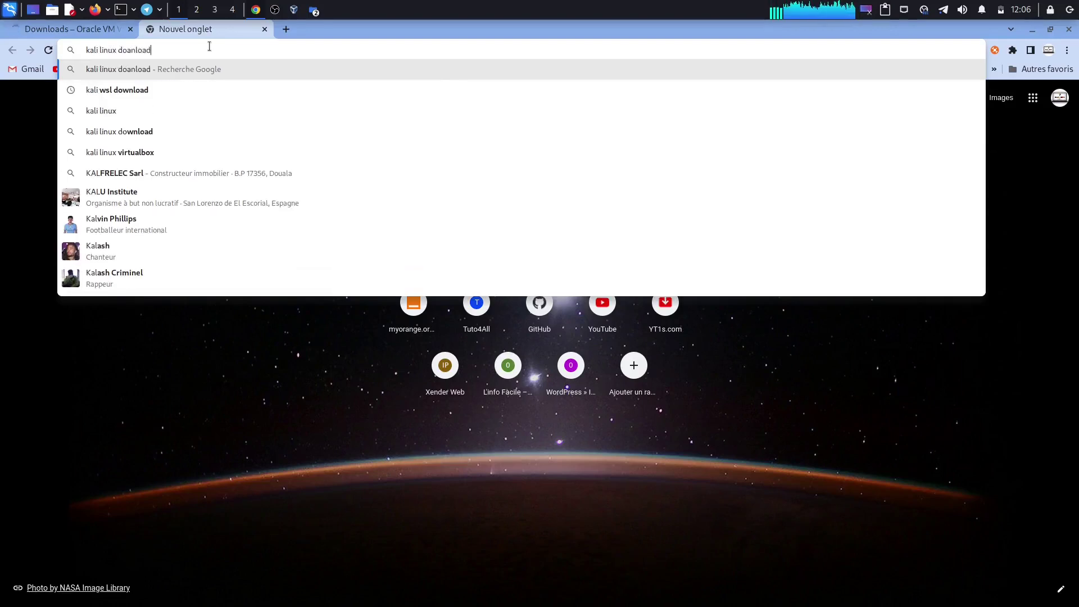
key(Return)
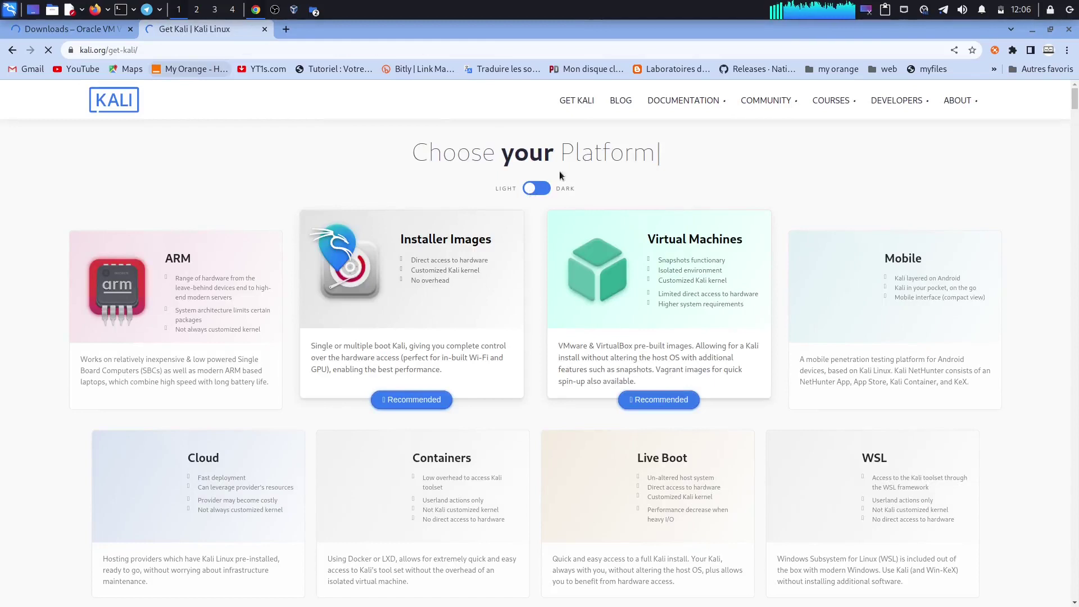
Switch the Get Kali page to dark mode, dismiss the translation prompt, and look over the platform options
click(548, 189)
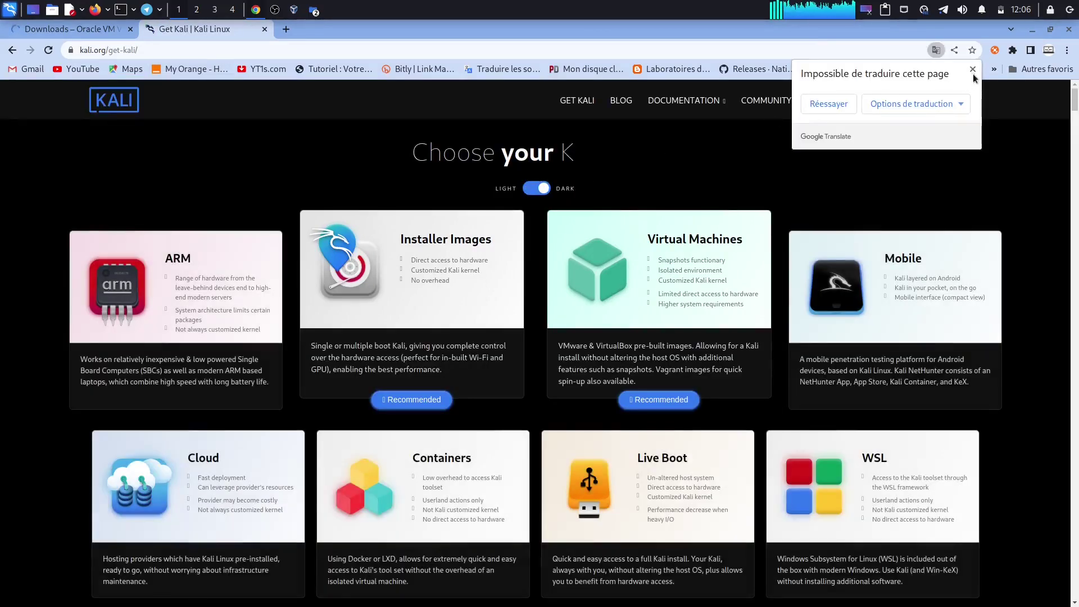
click(972, 70)
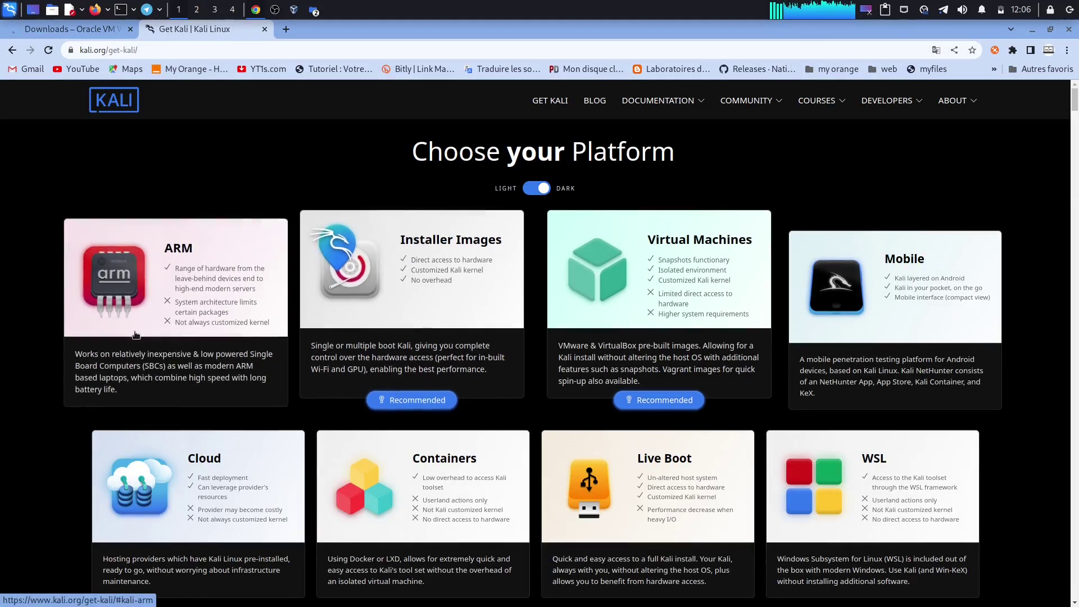
scroll(230, 314, down, 4)
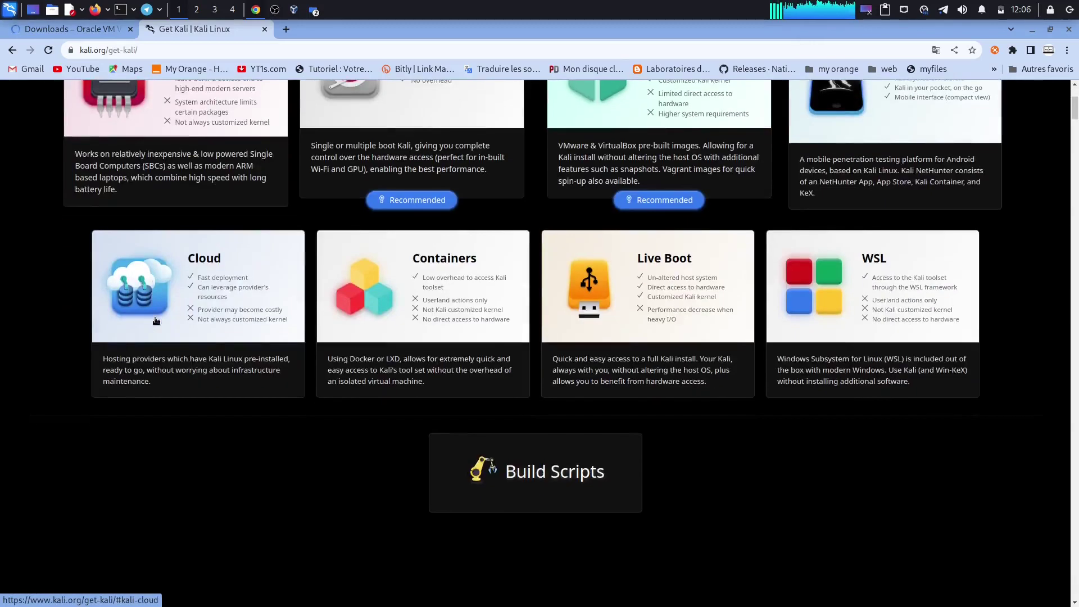
scroll(288, 500, up, 2)
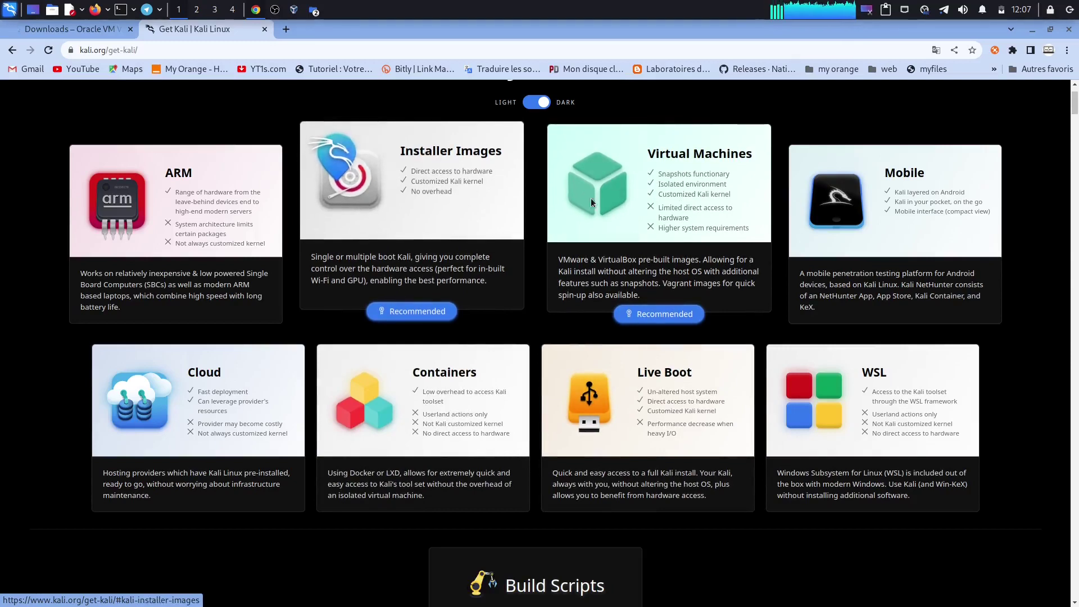
Open the prebuilt Virtual Machines section and compare the 32-bit and 64-bit VMware and VirtualBox images
click(635, 197)
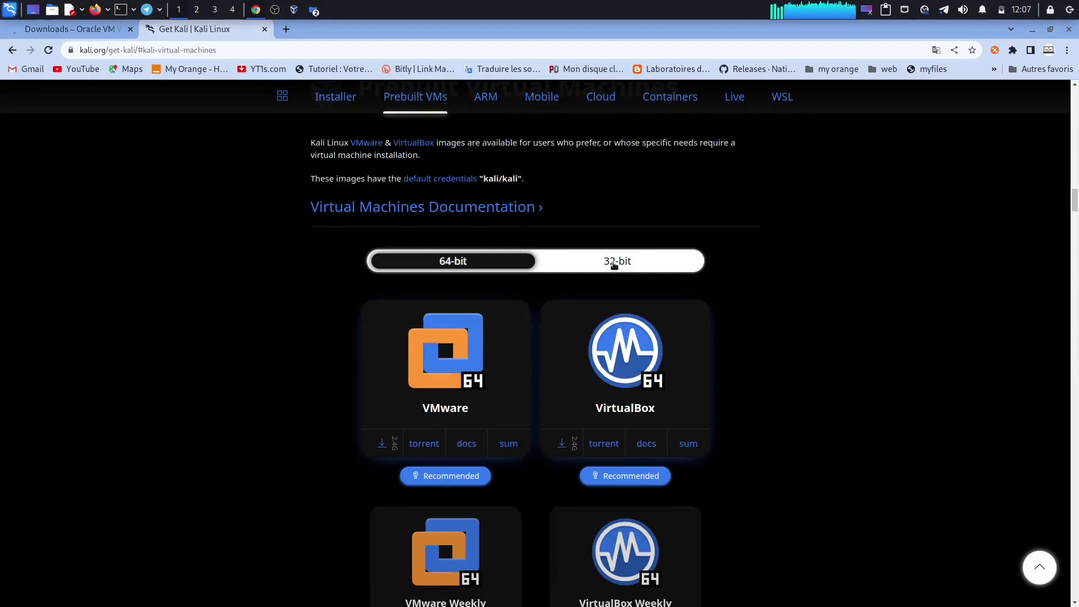
click(614, 264)
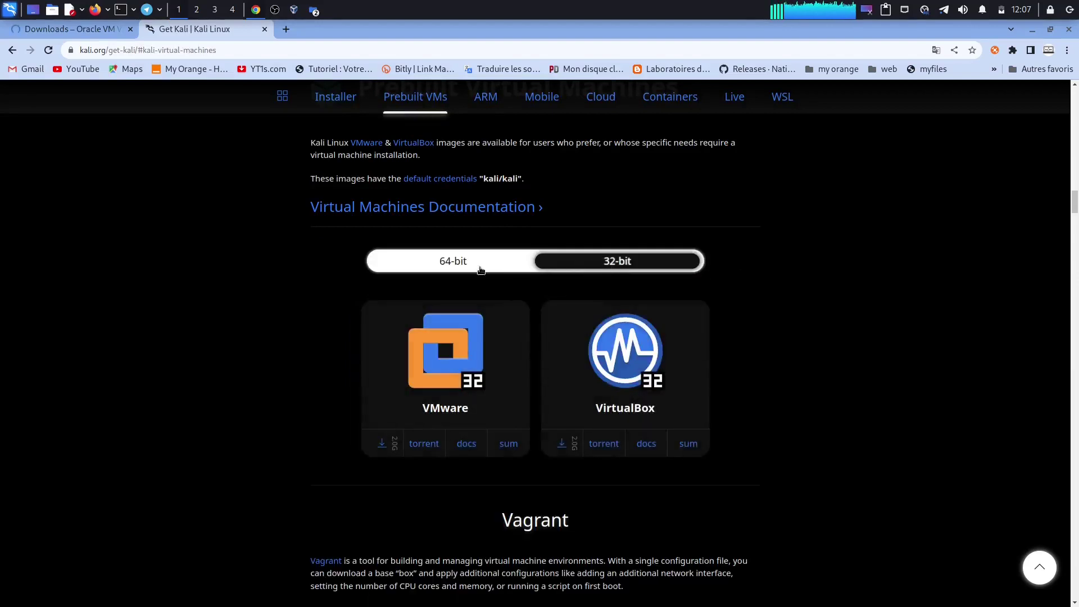
click(460, 266)
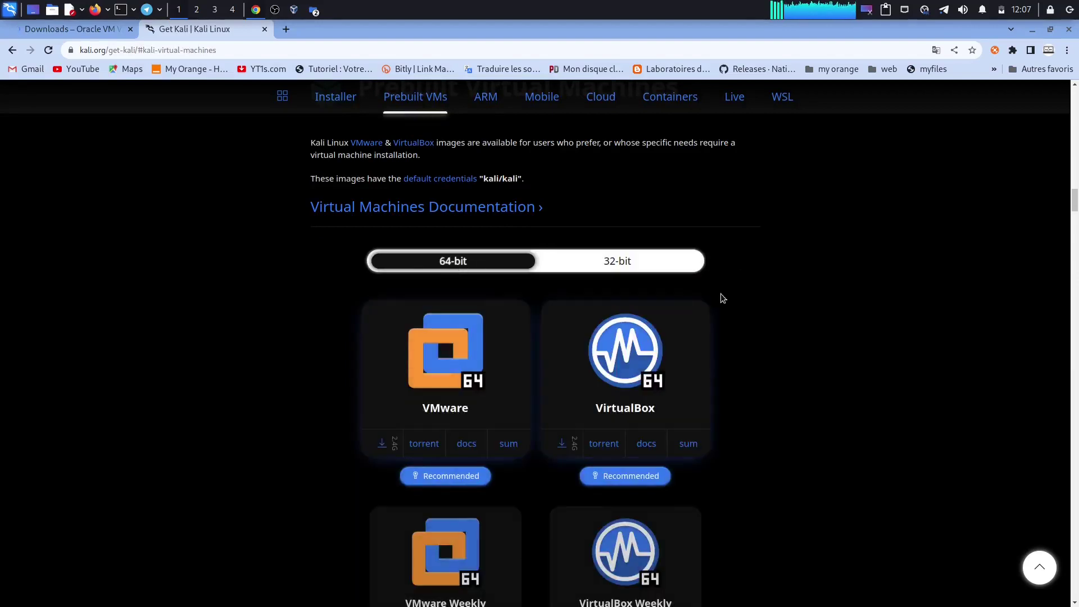
scroll(747, 305, down, 2)
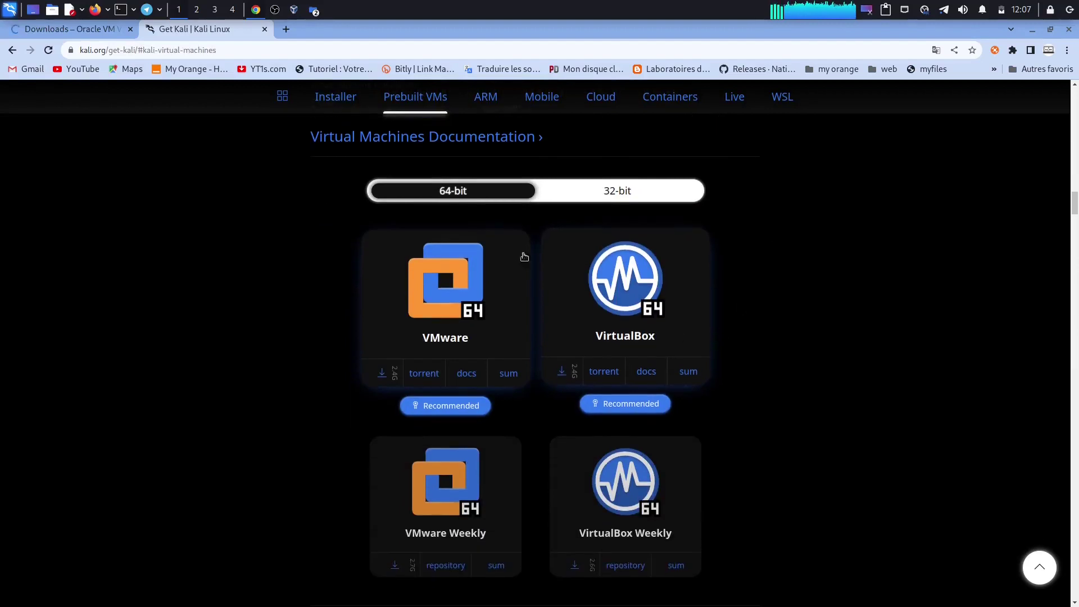
scroll(701, 348, down, 3)
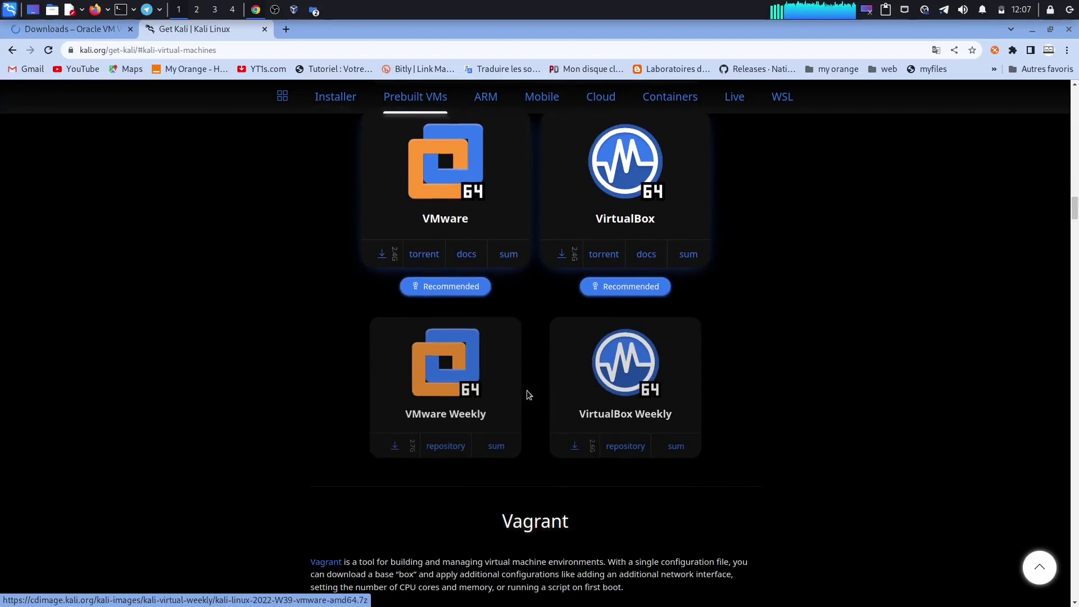
scroll(802, 370, up, 2)
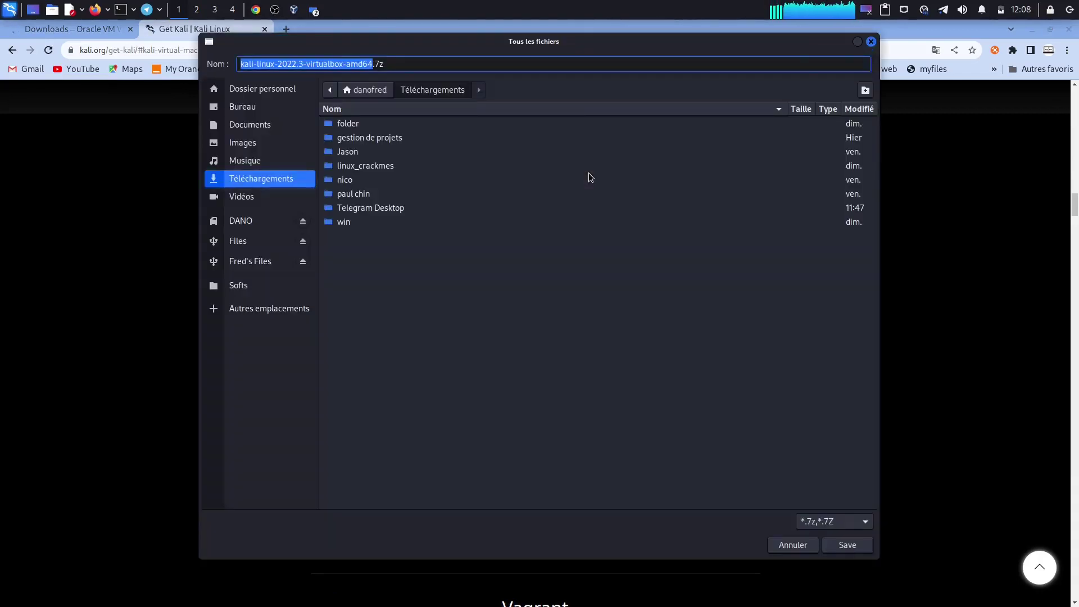
triple_click(409, 64)
click(422, 65)
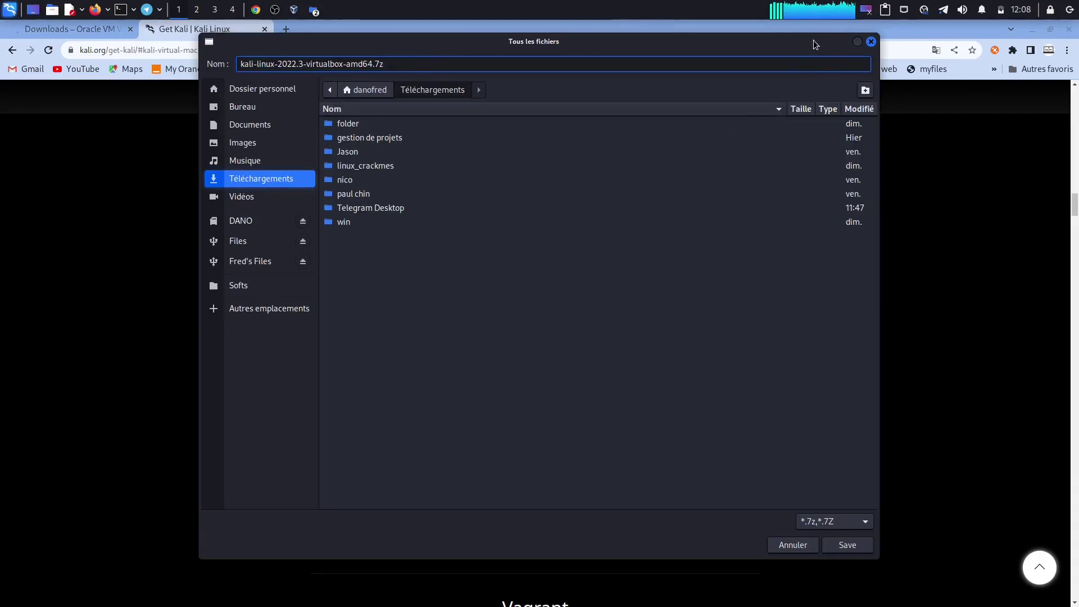
click(871, 44)
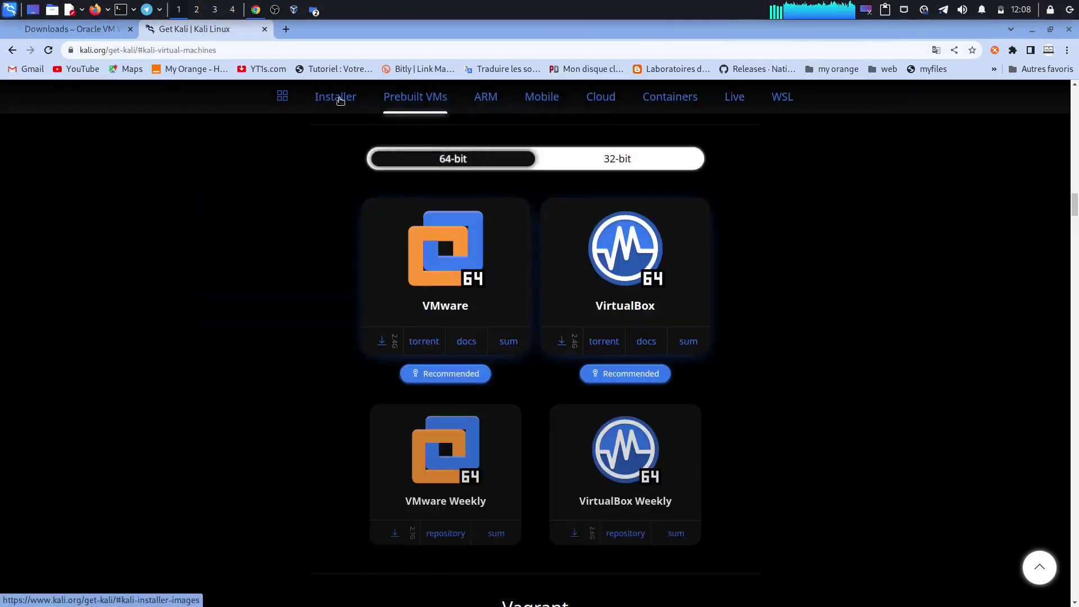
Look over the Installer Images section and its 64-bit downloads, and return to the prebuilt virtual machines section
click(340, 98)
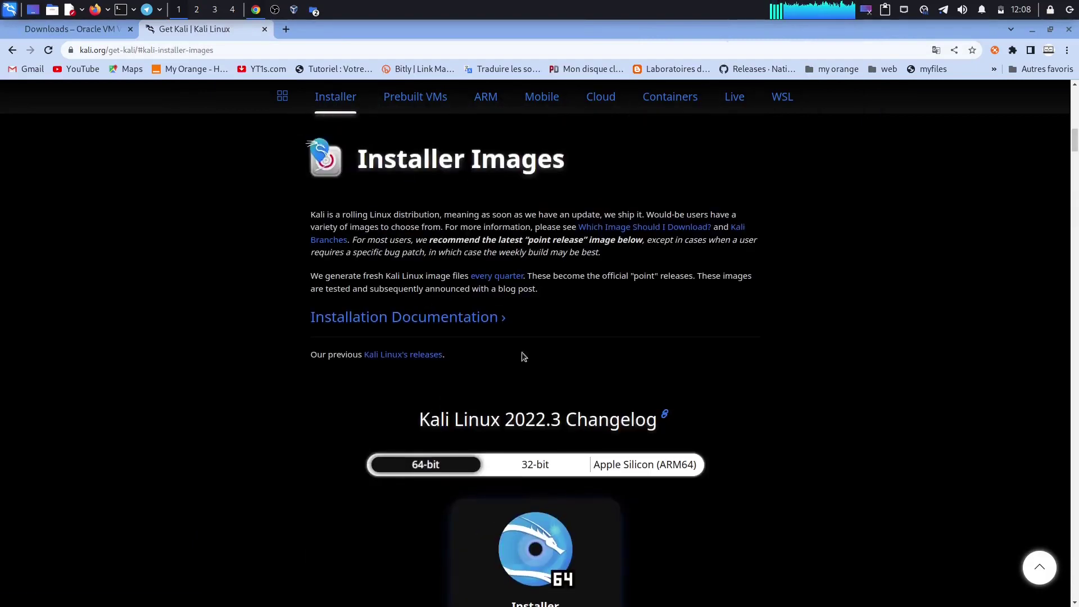
scroll(572, 389, down, 3)
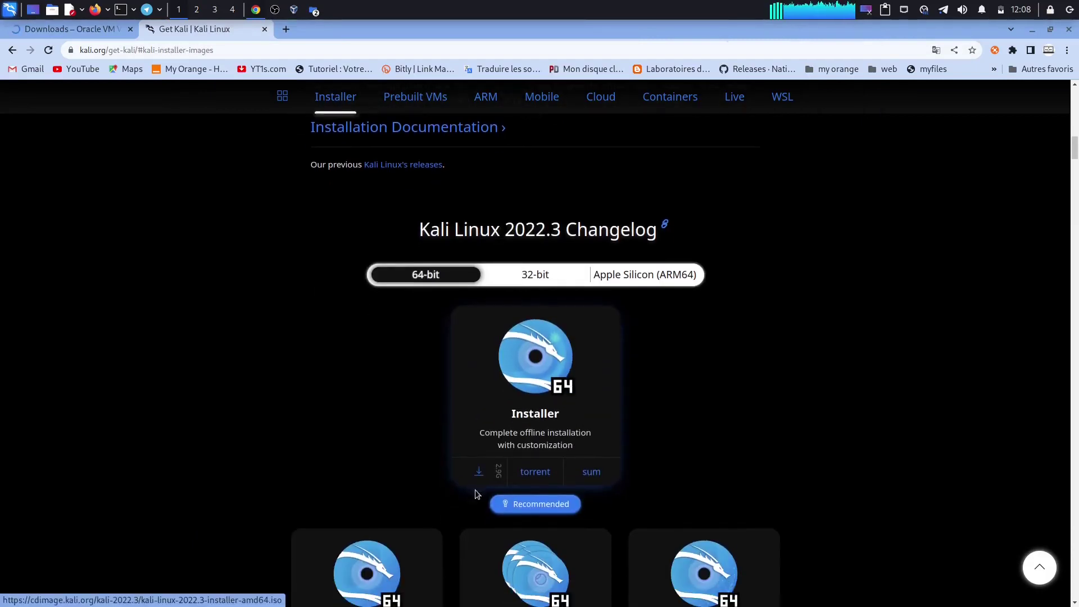
scroll(610, 347, down, 1)
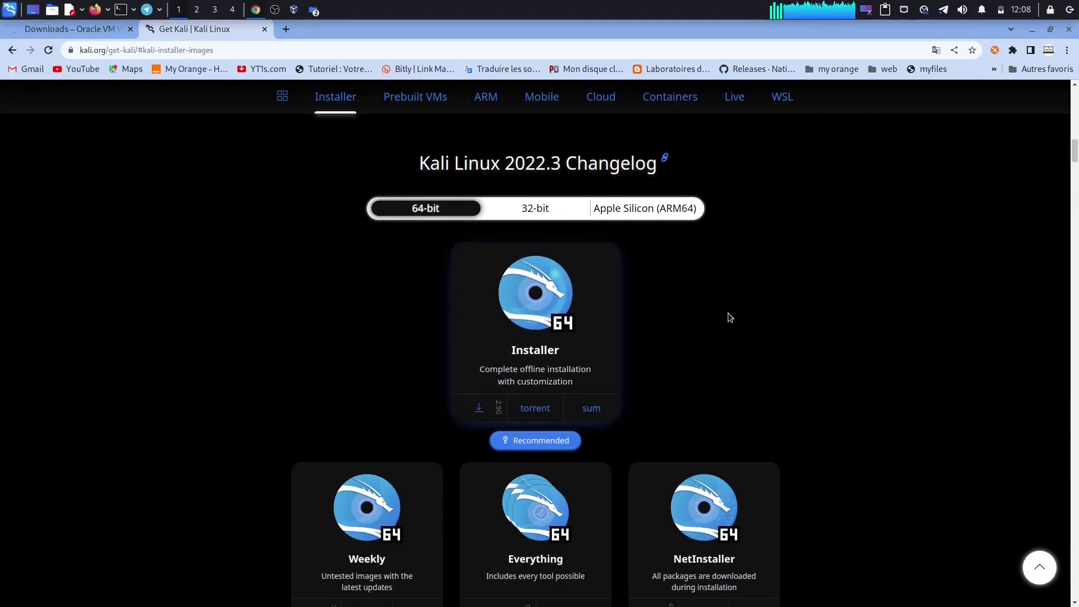
scroll(729, 315, down, 2)
scroll(727, 313, down, 7)
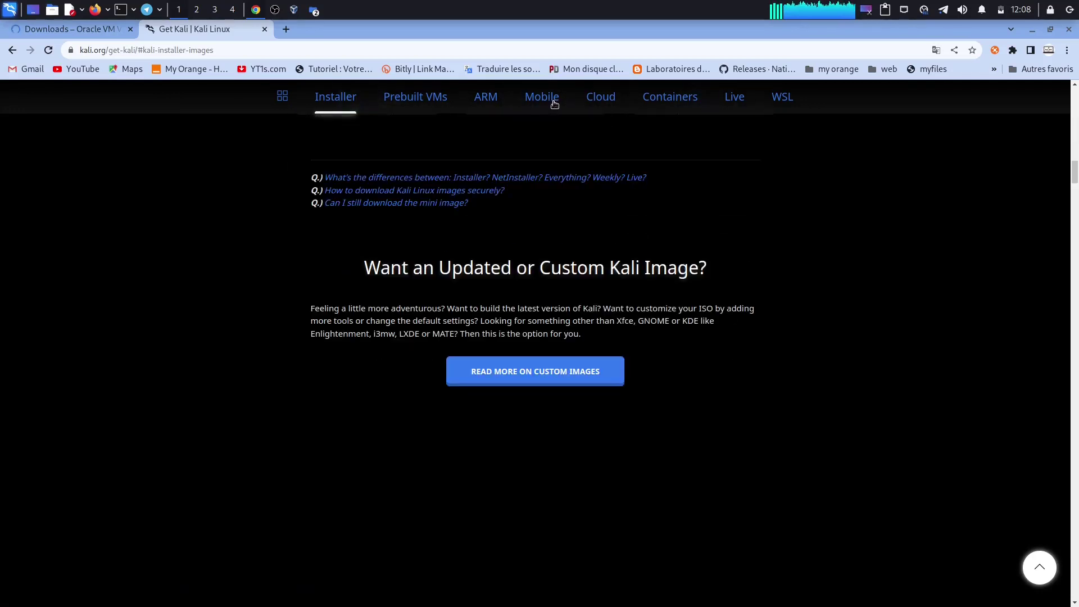
click(415, 100)
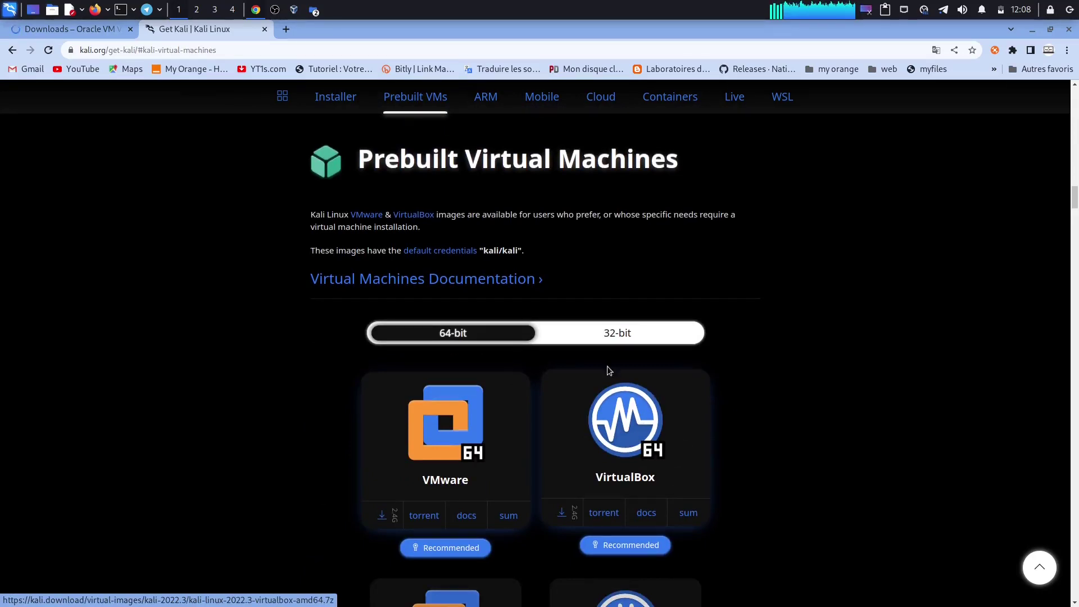
Switch to the file manager's Linux folder and open kali-linux-2022.1-virtualbox-amd64.ova from its subfolder in VirtualBox
click(314, 10)
click(335, 44)
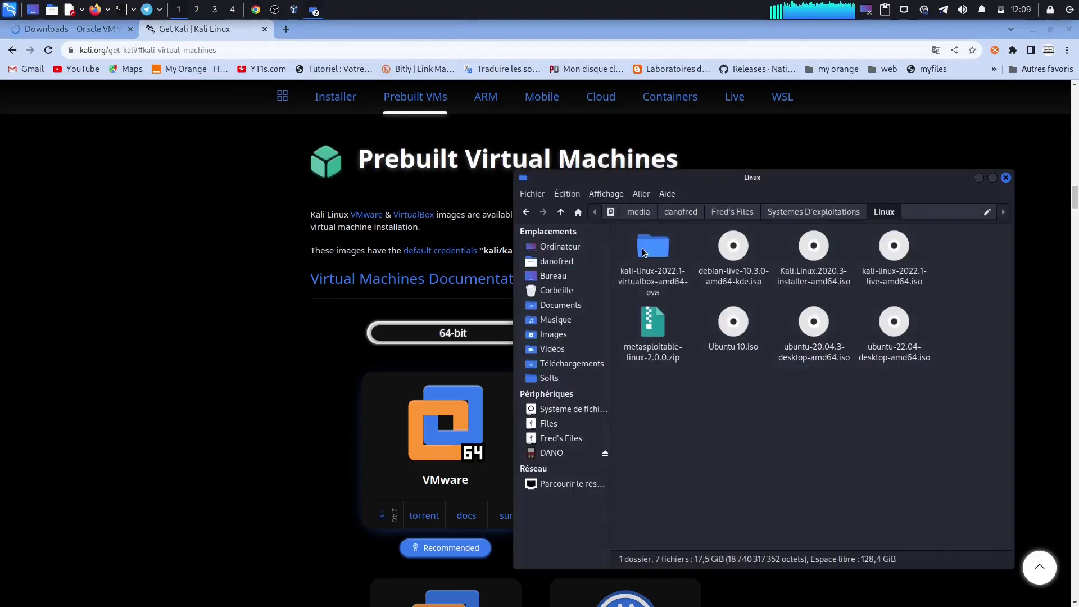
double_click(674, 273)
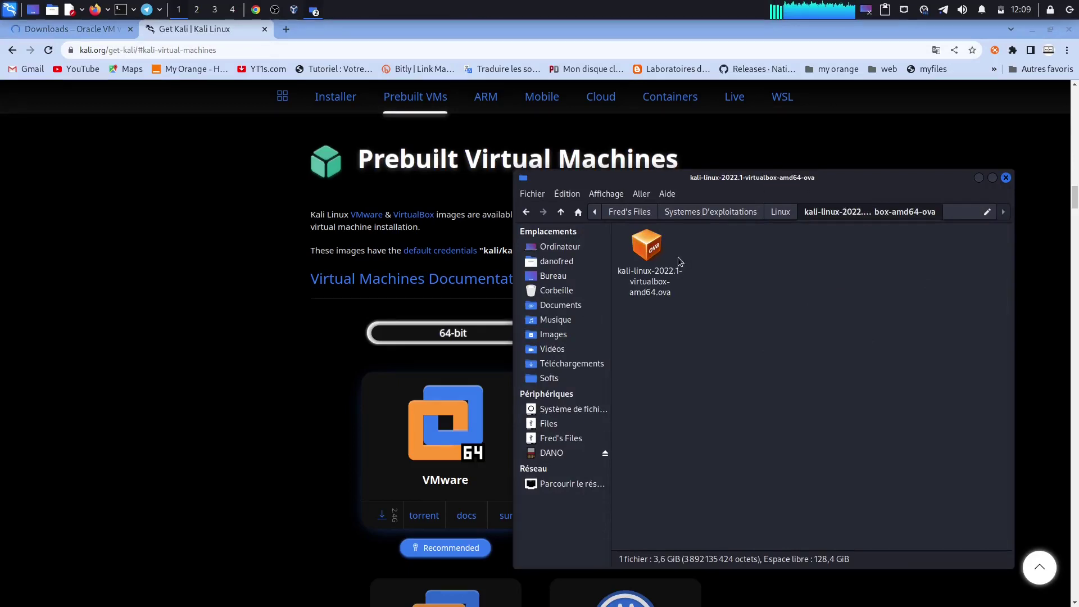
click(644, 253)
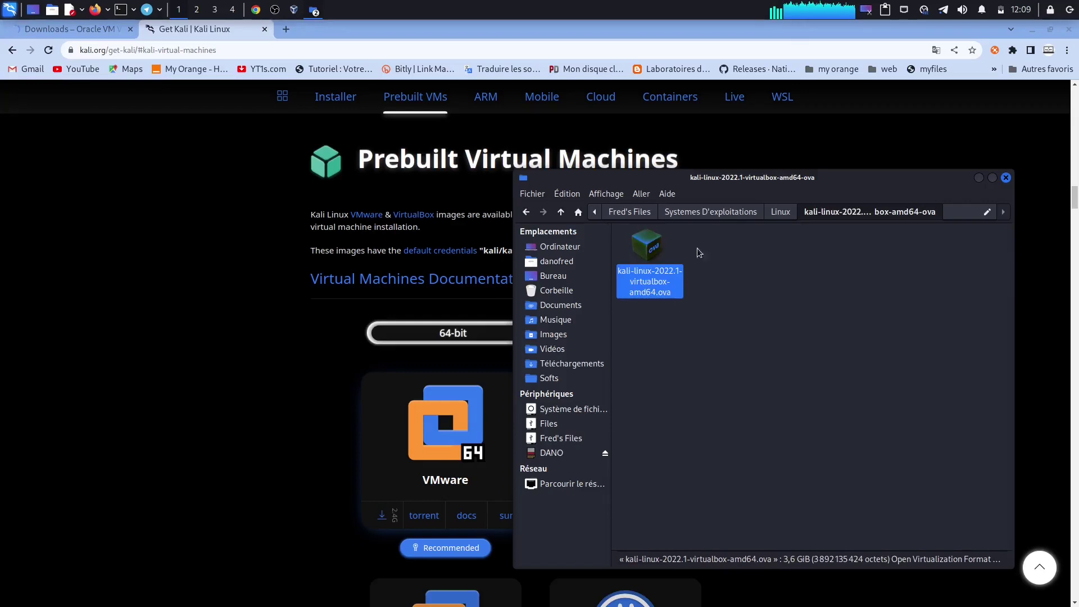
double_click(647, 253)
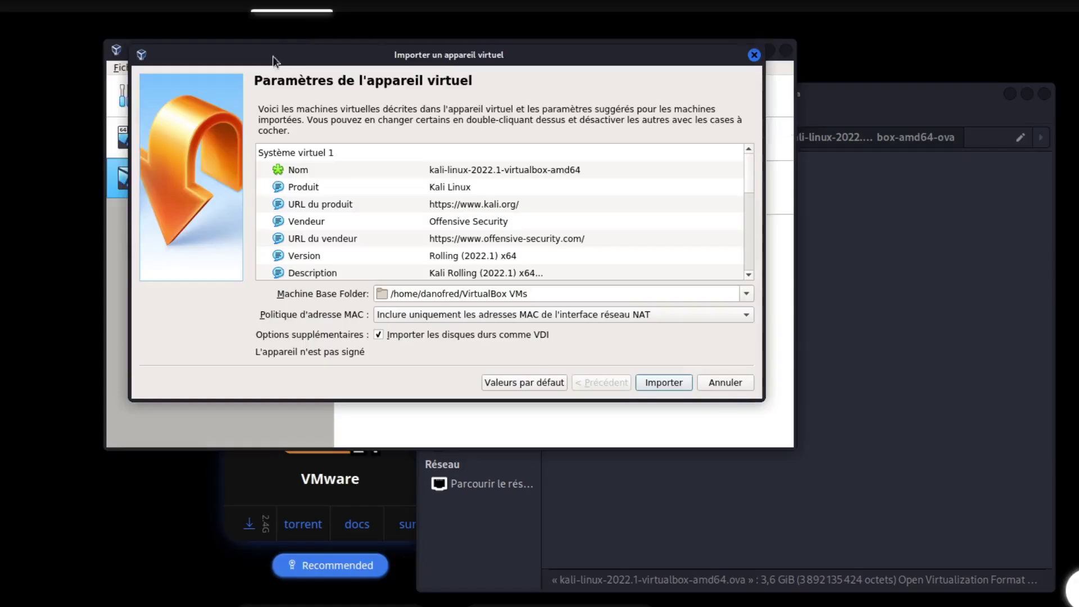
Examine the name, product and vendor entries of the Kali appliance in the import dialog
mouse_move(271, 56)
mouse_down()
mouse_move(247, 26)
mouse_move(278, 86)
mouse_move(276, 75)
mouse_up()
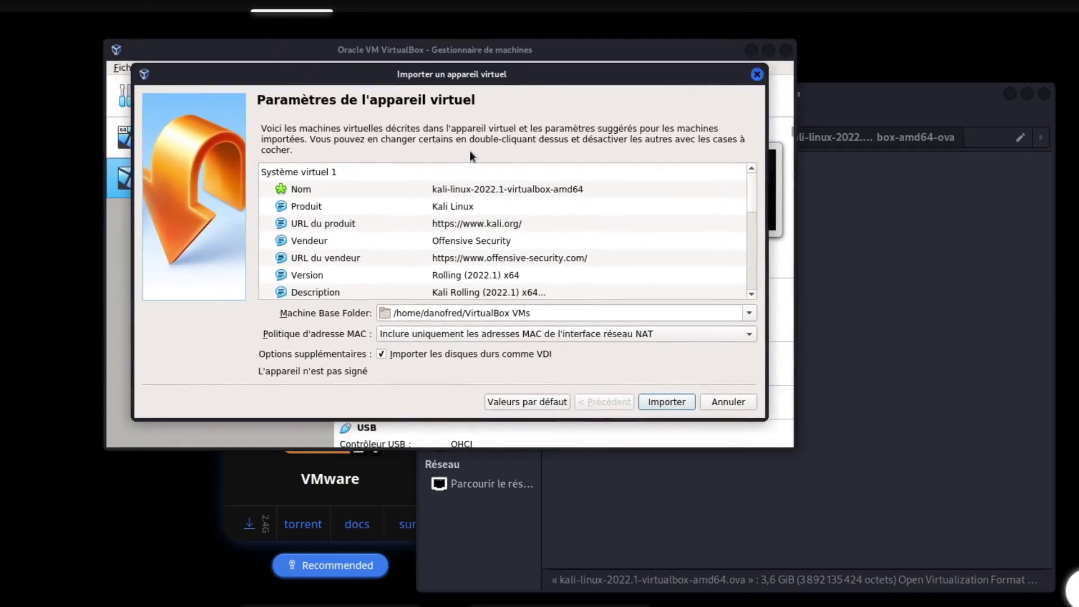
click(580, 184)
click(605, 185)
click(604, 185)
drag(604, 185, 501, 172)
double_click(487, 204)
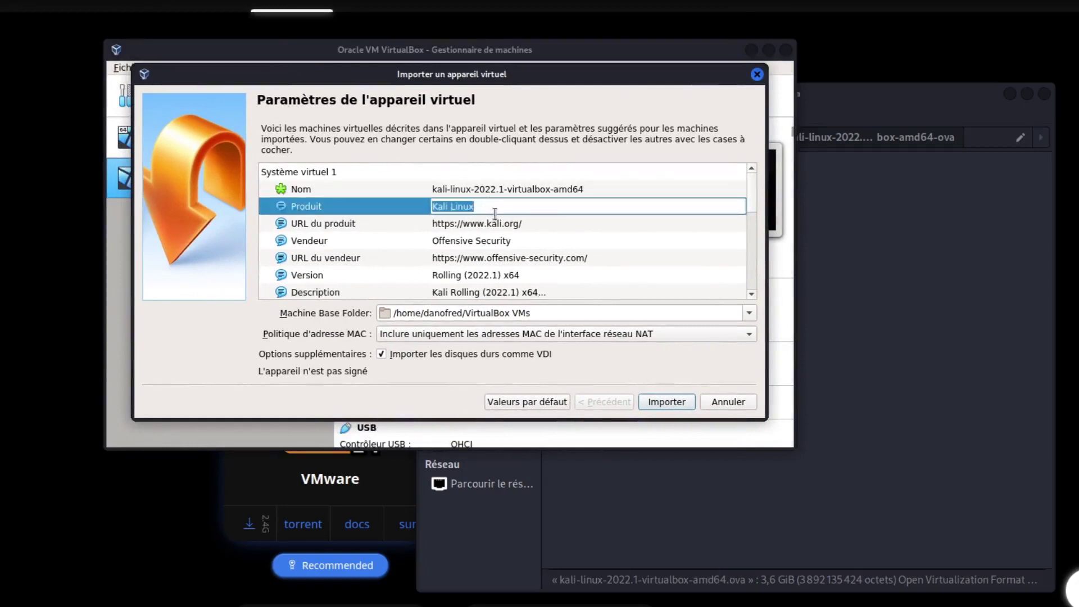
click(495, 212)
click(504, 225)
scroll(497, 270, down, 3)
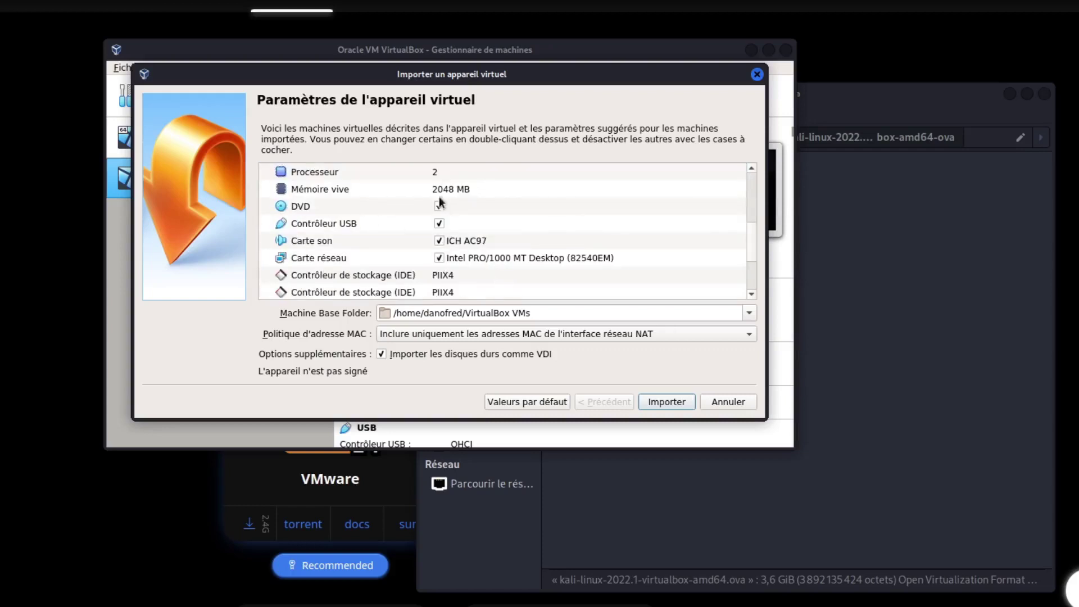
Enlarge the import dialog and examine the appliance's processor, memory, network and storage settings
click(454, 188)
scroll(453, 190, down, 1)
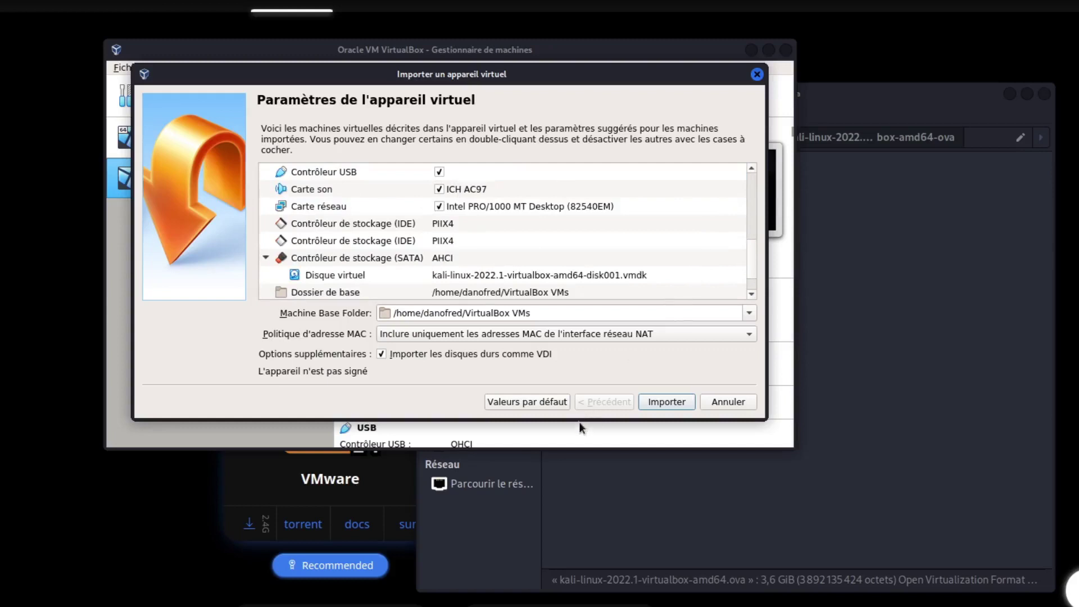
drag(578, 416, 578, 545)
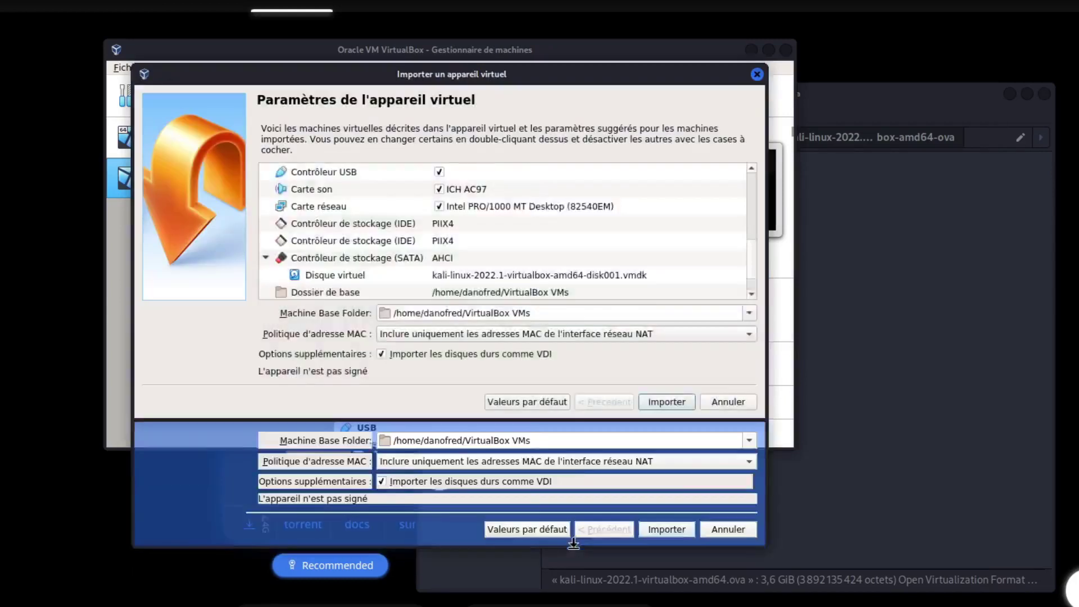
scroll(473, 350, up, 2)
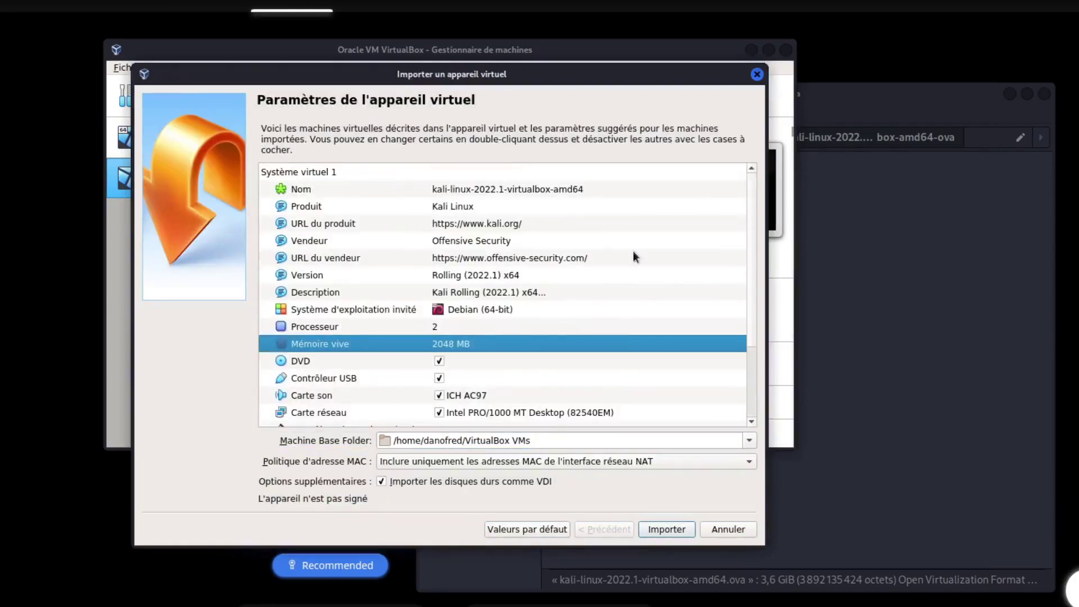
scroll(751, 208, down, 2)
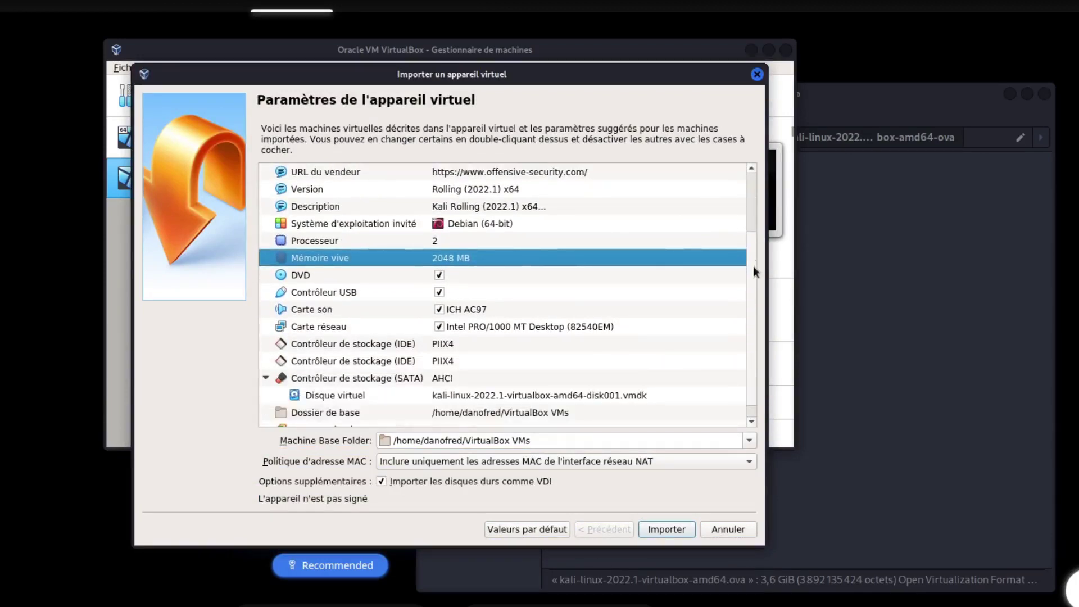
scroll(753, 264, down, 1)
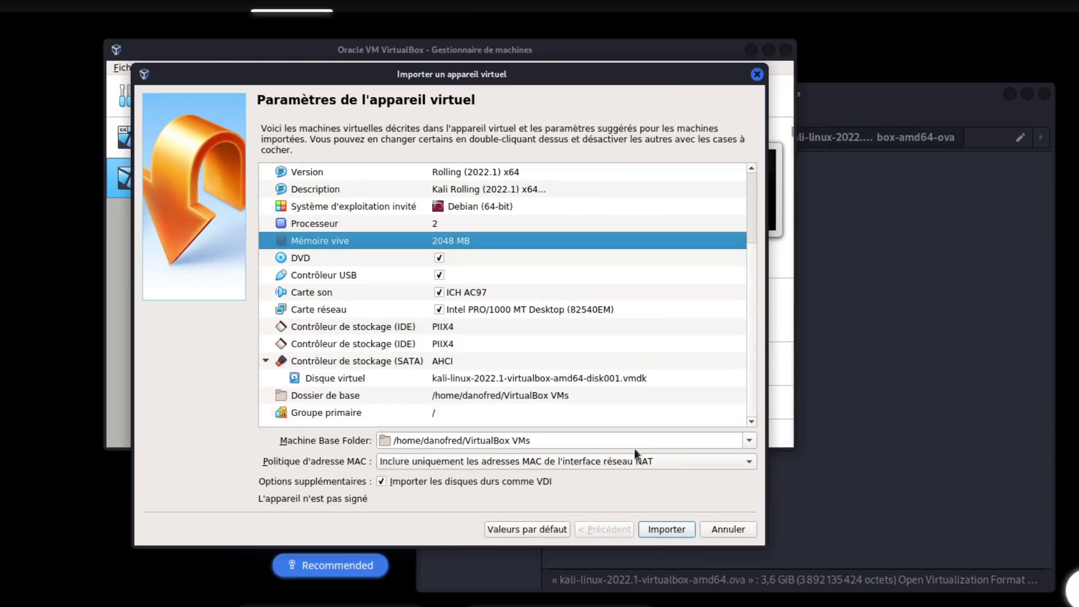
Check the MAC address policy options and the machine base folder, and close the import dialog without importing
click(594, 462)
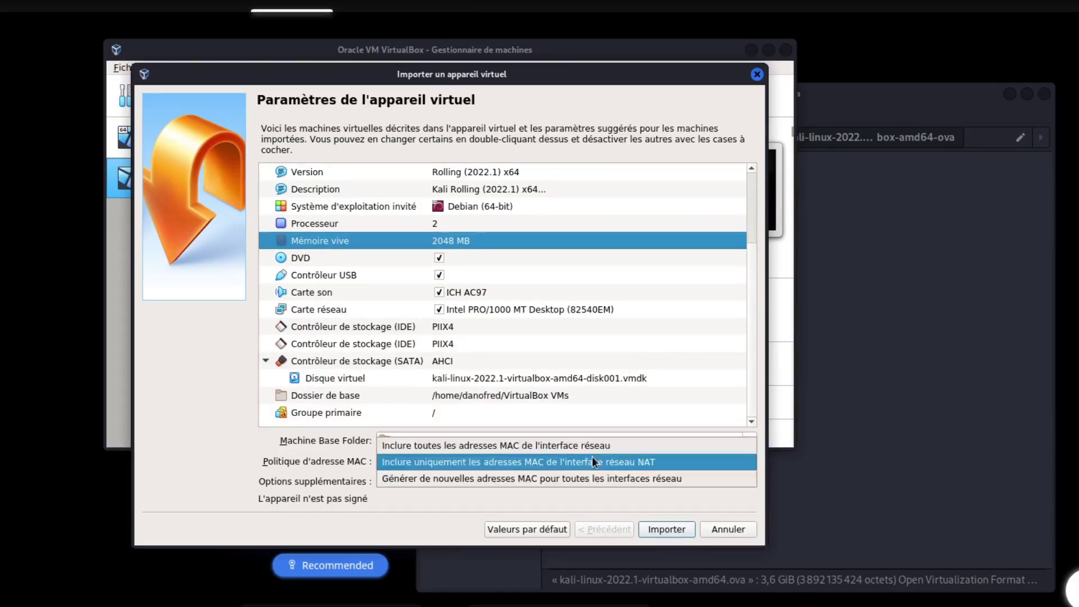
click(602, 500)
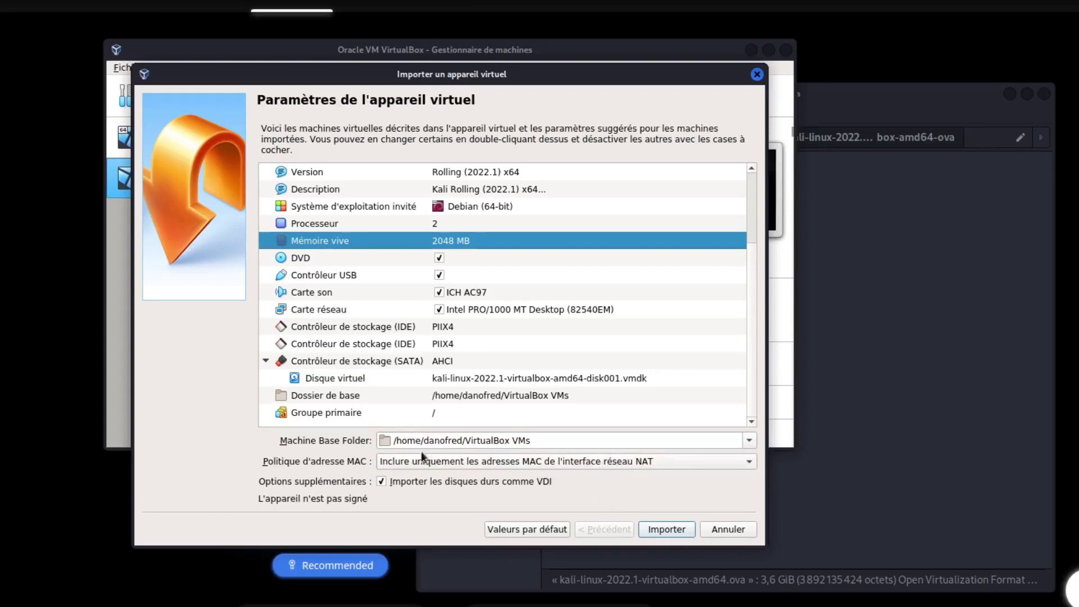
click(392, 441)
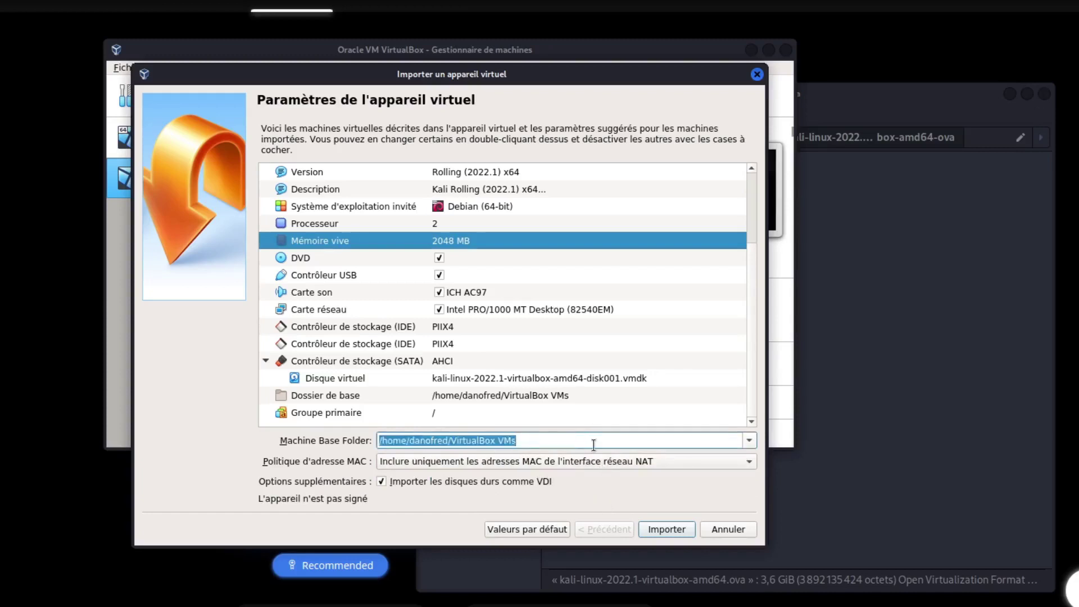
click(594, 444)
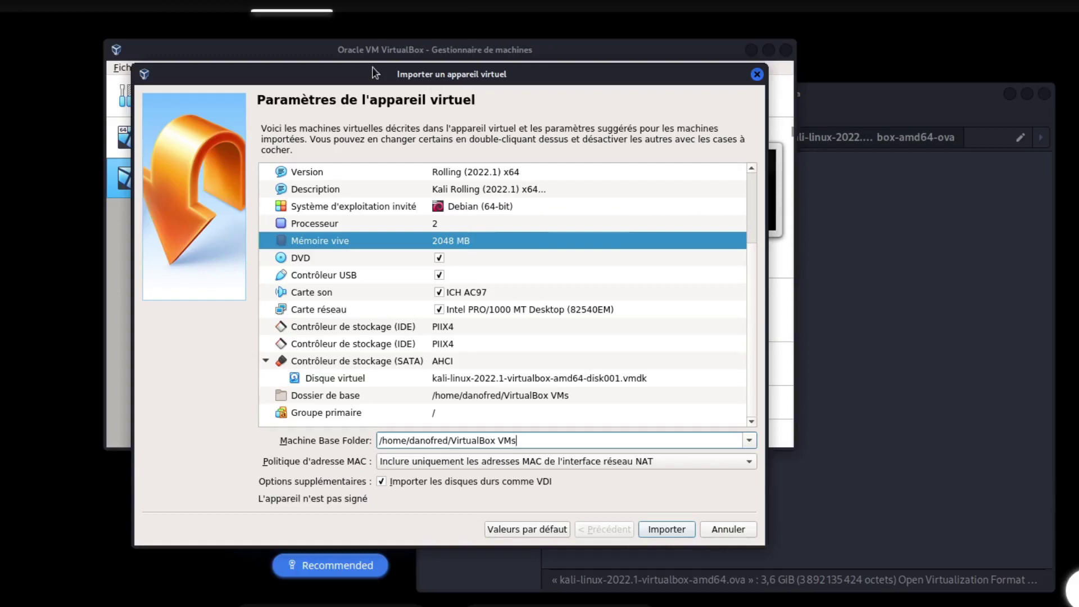
mouse_move(361, 79)
mouse_down()
mouse_move(354, 46)
mouse_move(364, 81)
mouse_up()
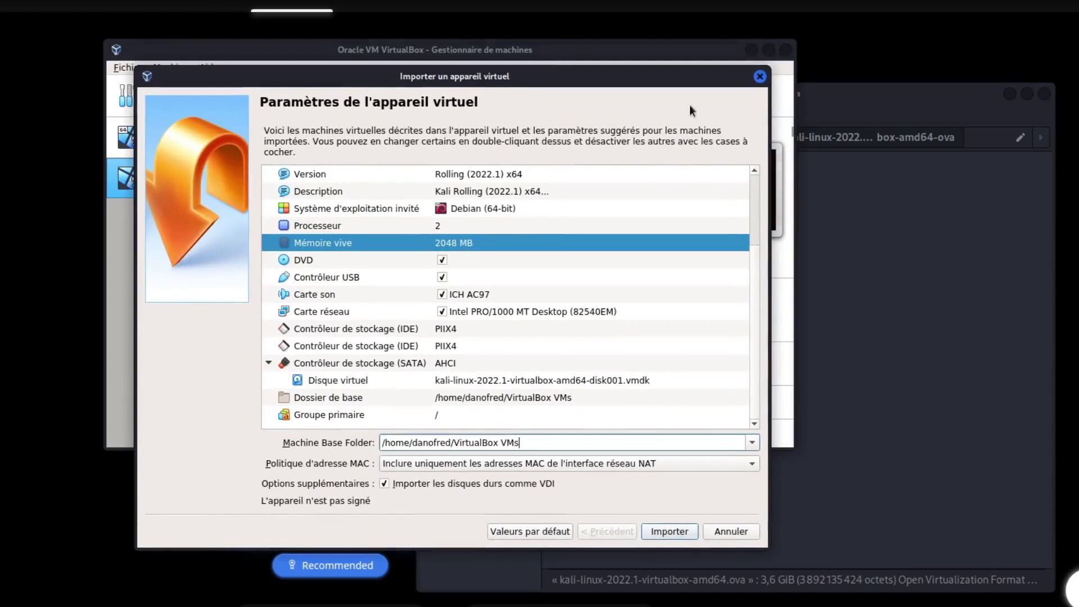
click(760, 77)
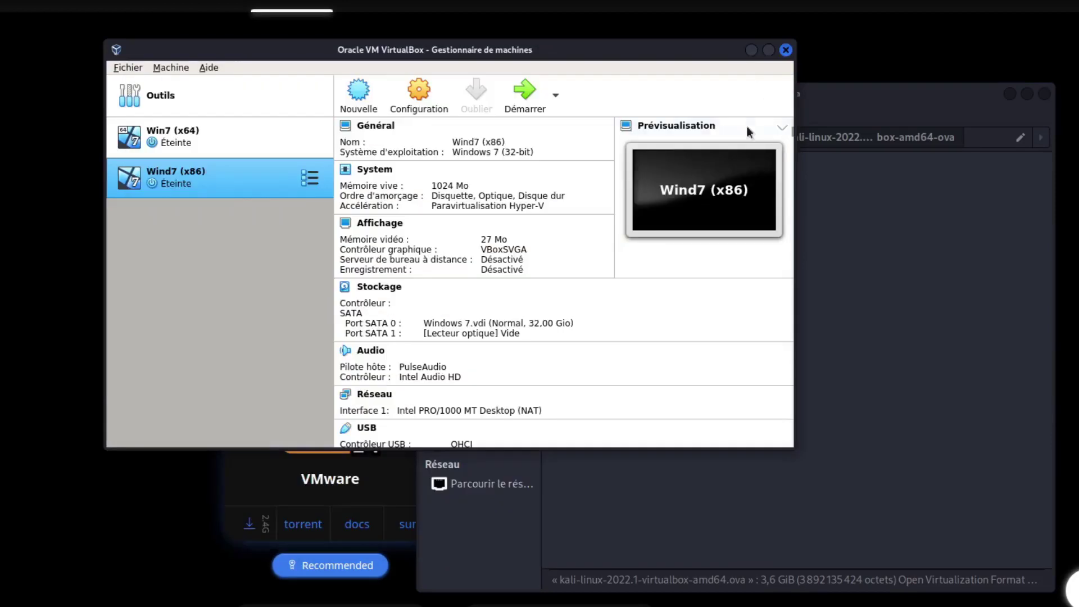
drag(526, 45, 474, 47)
click(290, 104)
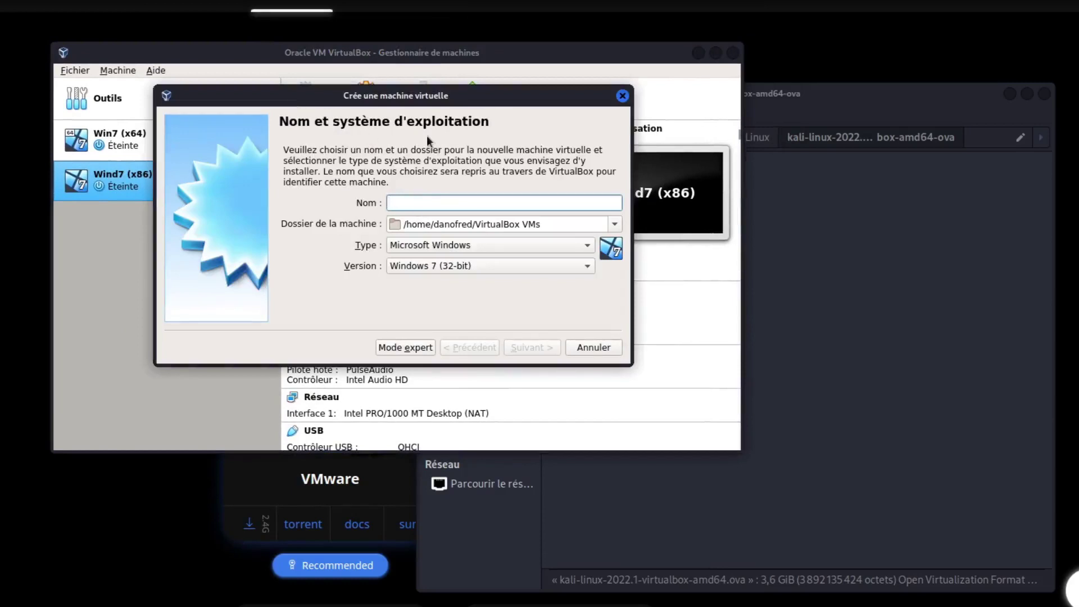
text(Kali)
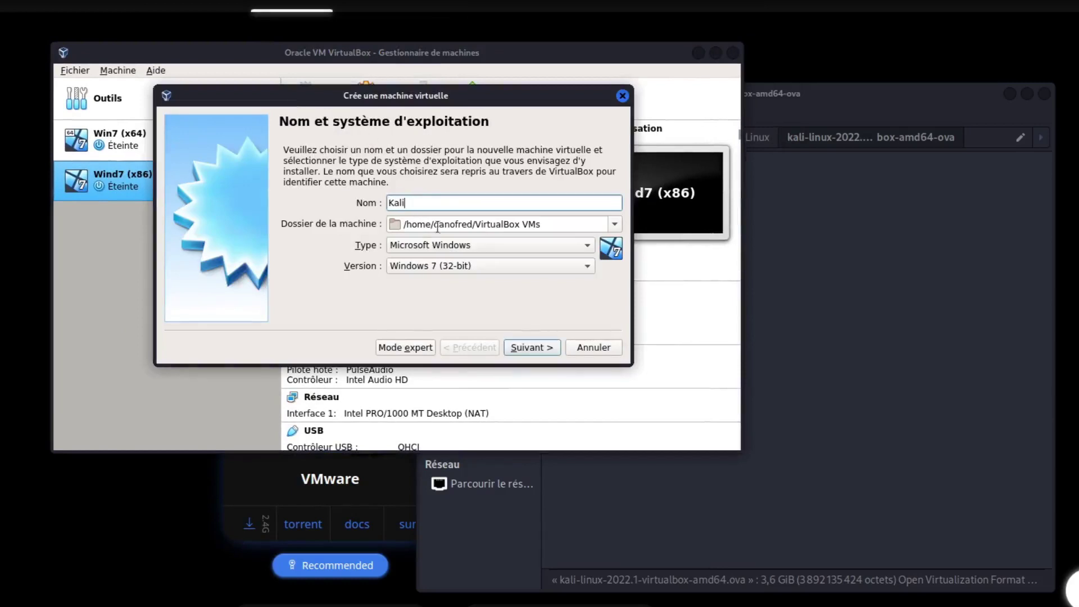
click(441, 245)
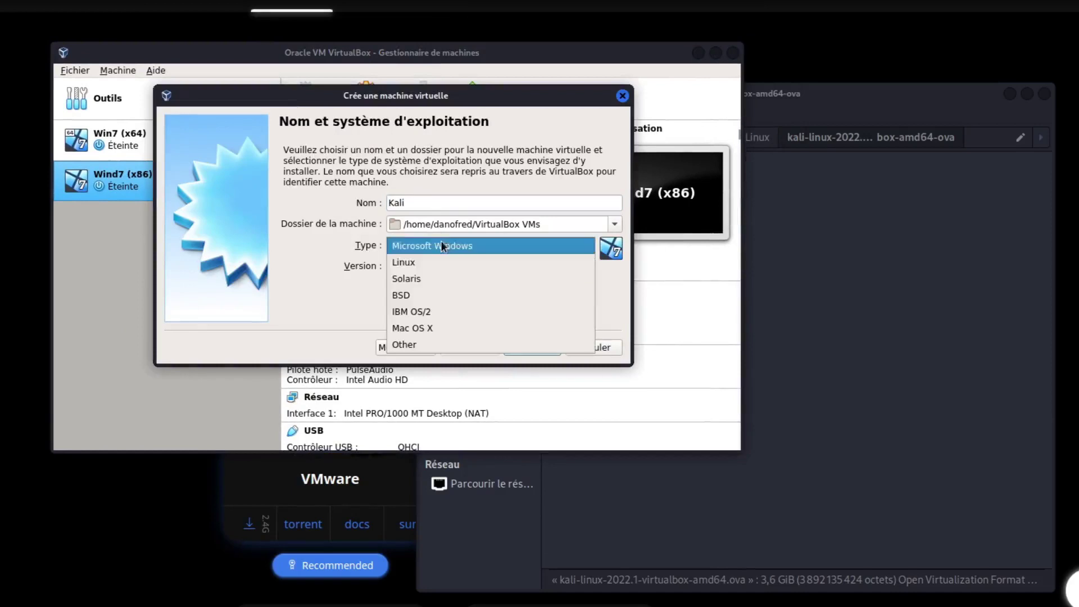
click(403, 263)
click(457, 268)
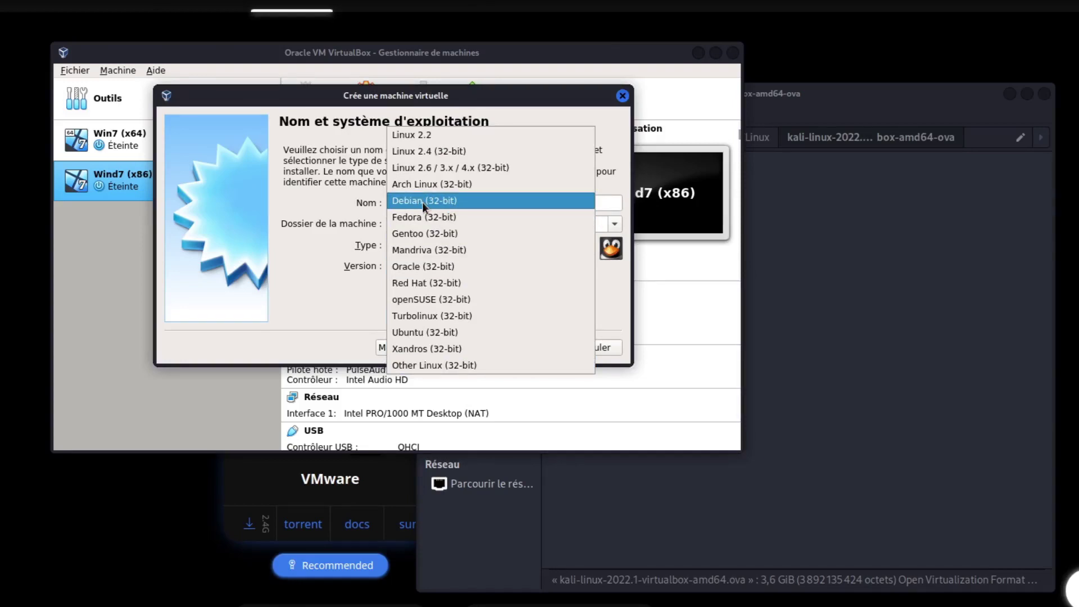
click(622, 97)
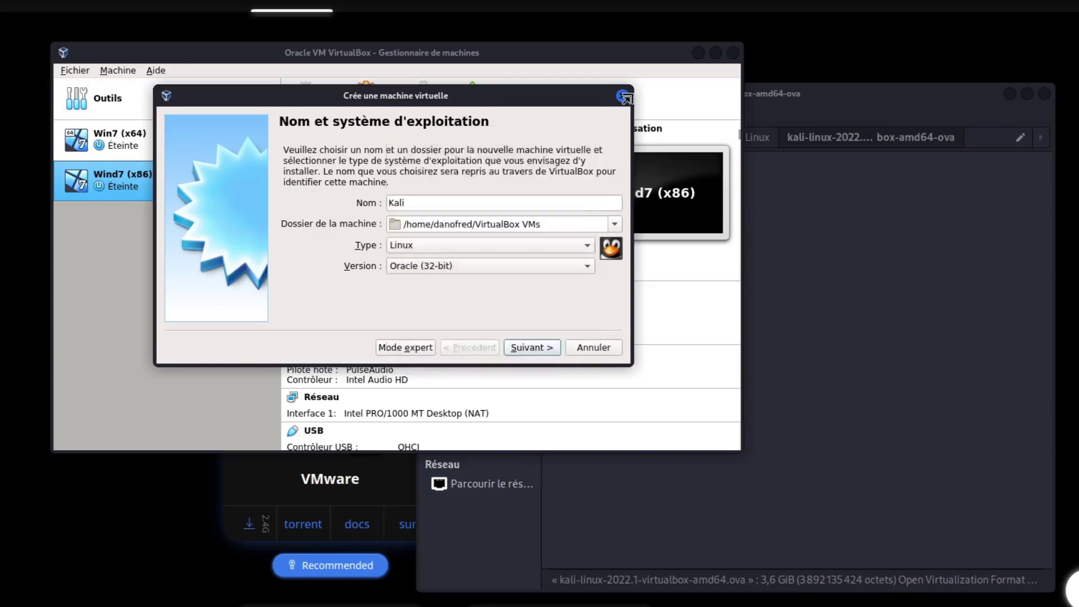
click(622, 97)
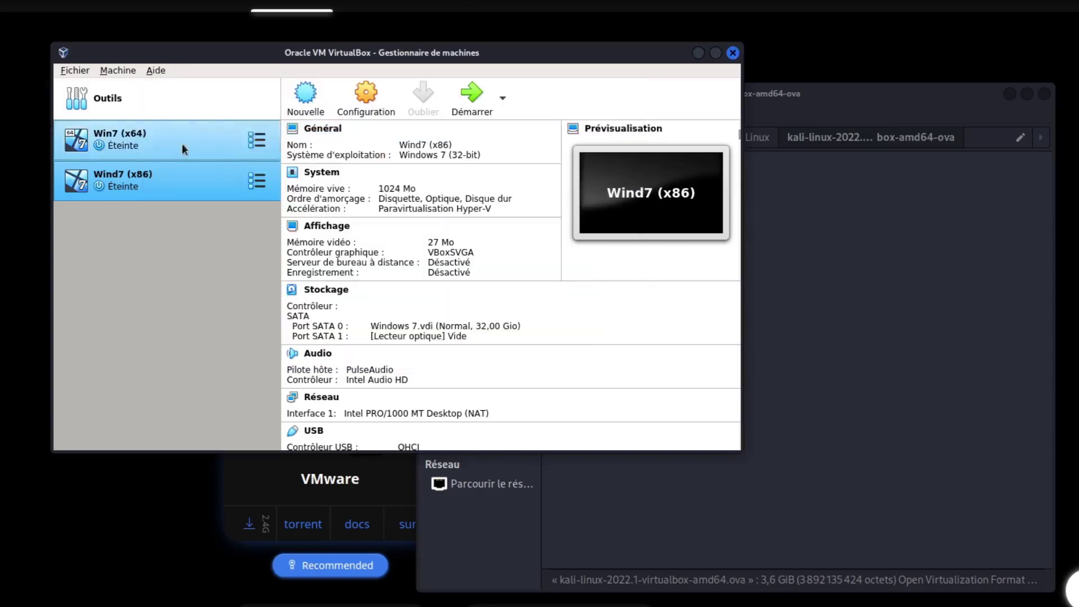
Try to start the Wind7 (x86) virtual machine, examine the error details and dismiss the error dialog
click(472, 113)
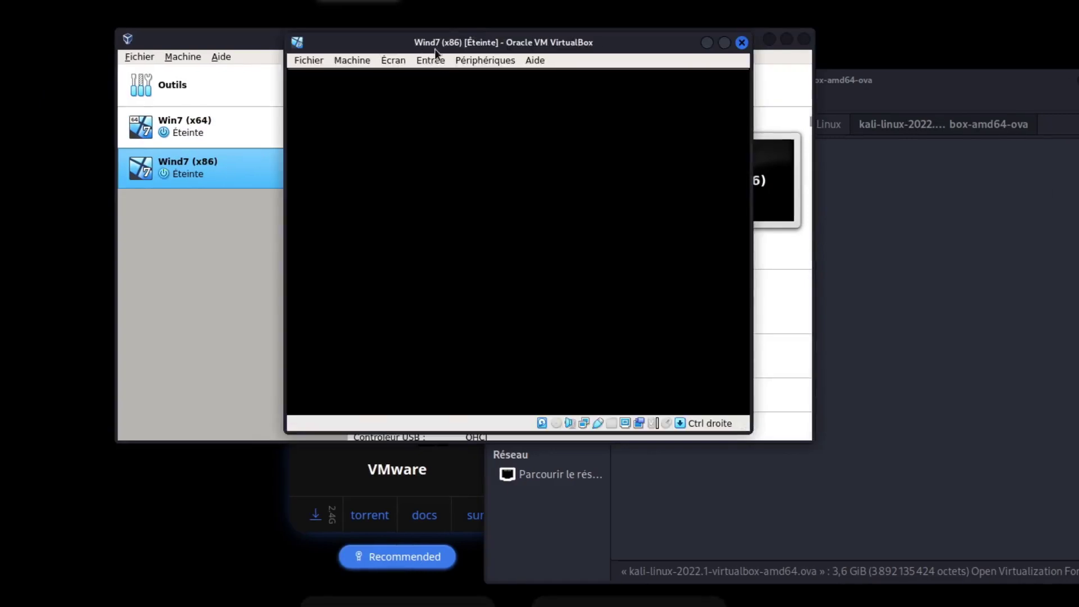
click(360, 233)
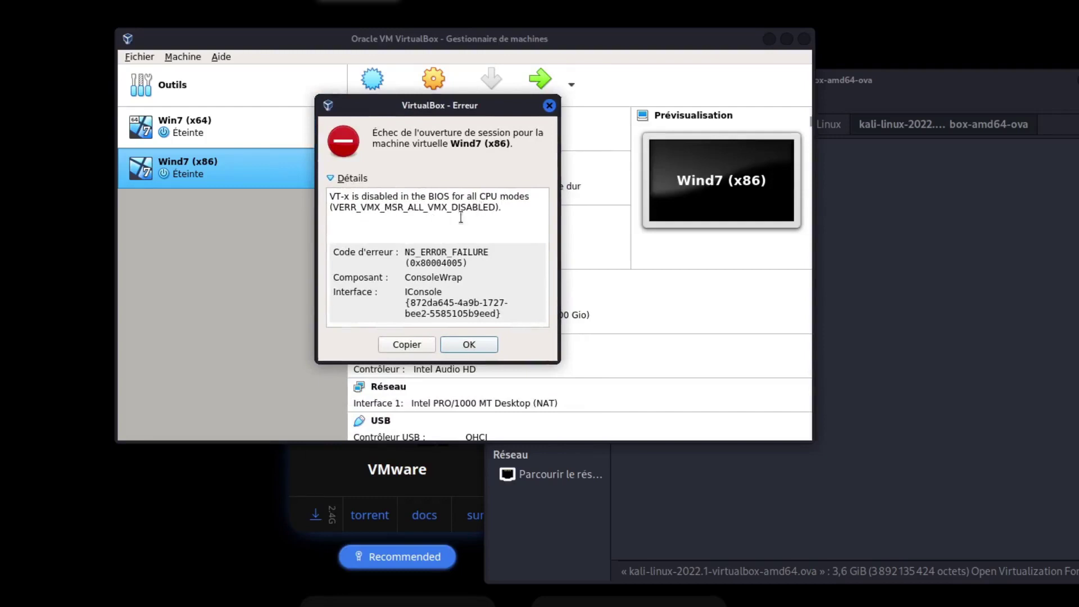
drag(525, 203, 366, 163)
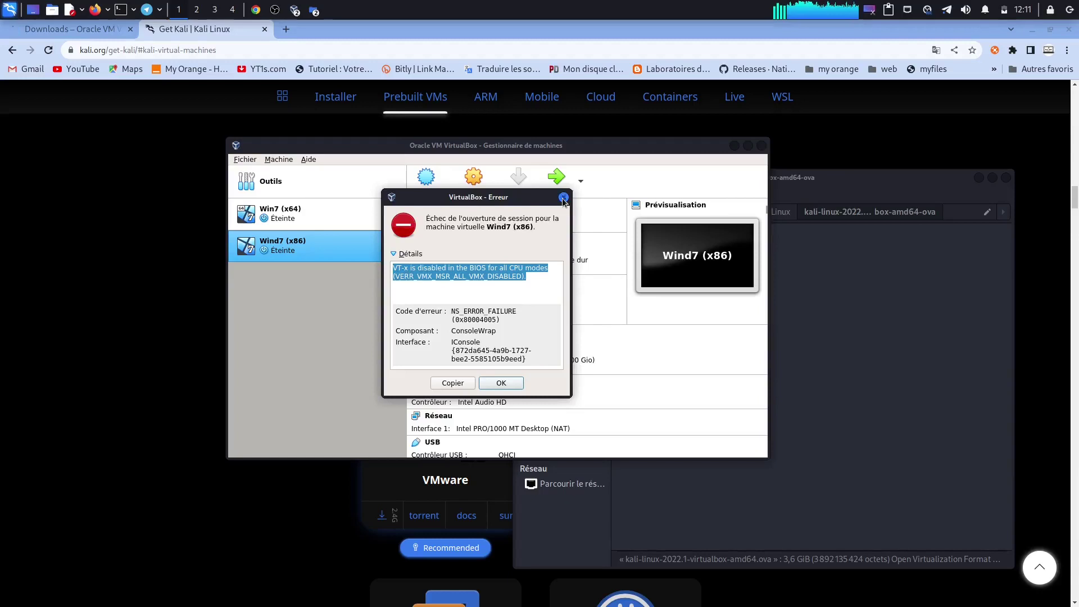
click(549, 106)
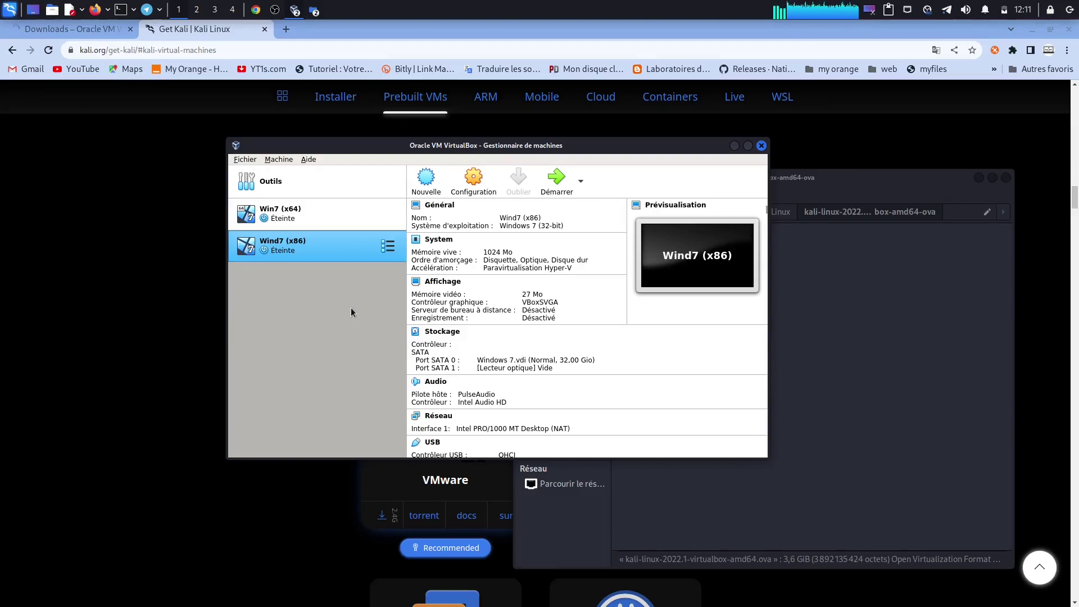
Start creating a new virtual machine named Kali with type Linux and version Debian (32-bit)
click(426, 181)
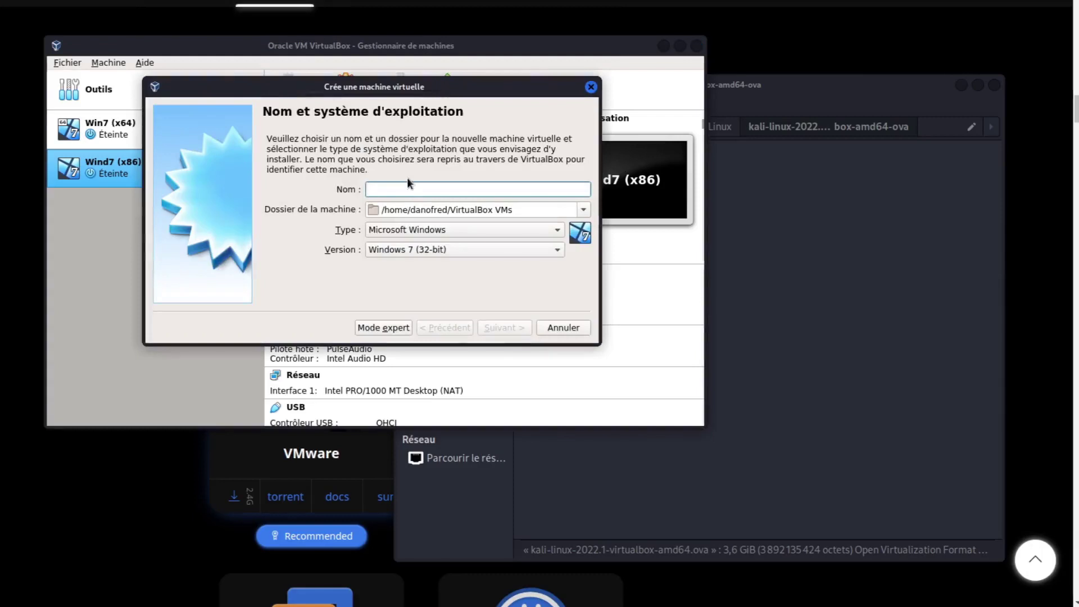
text(Kali)
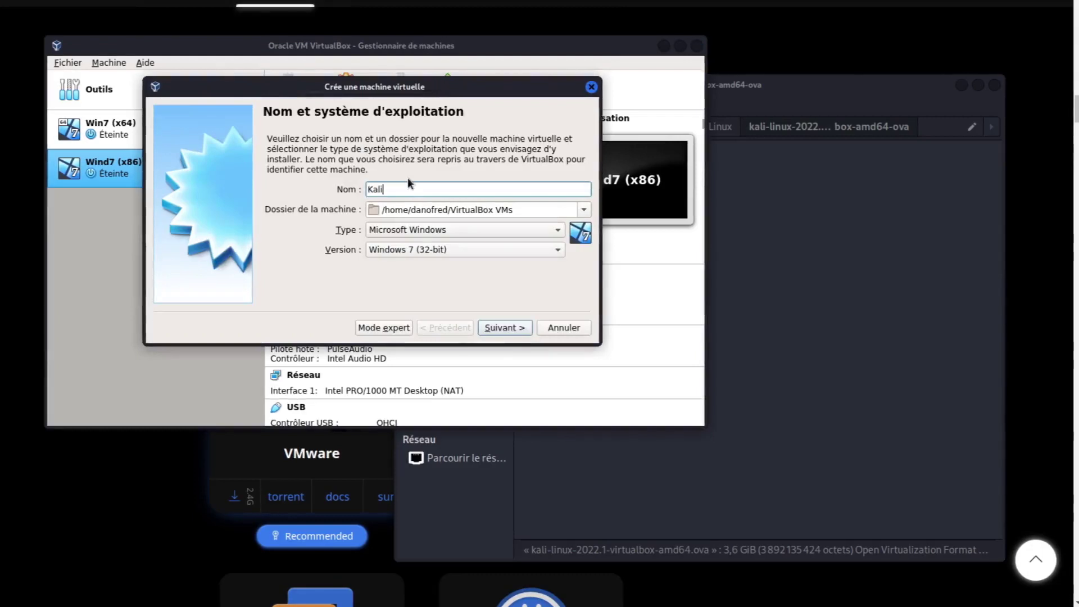
click(417, 236)
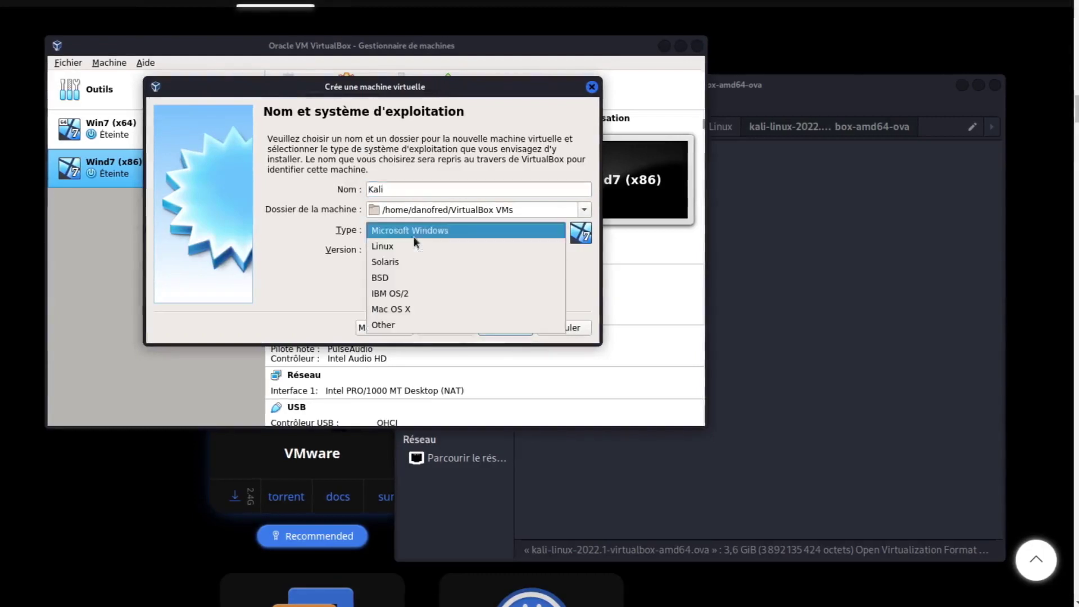
click(408, 247)
click(408, 248)
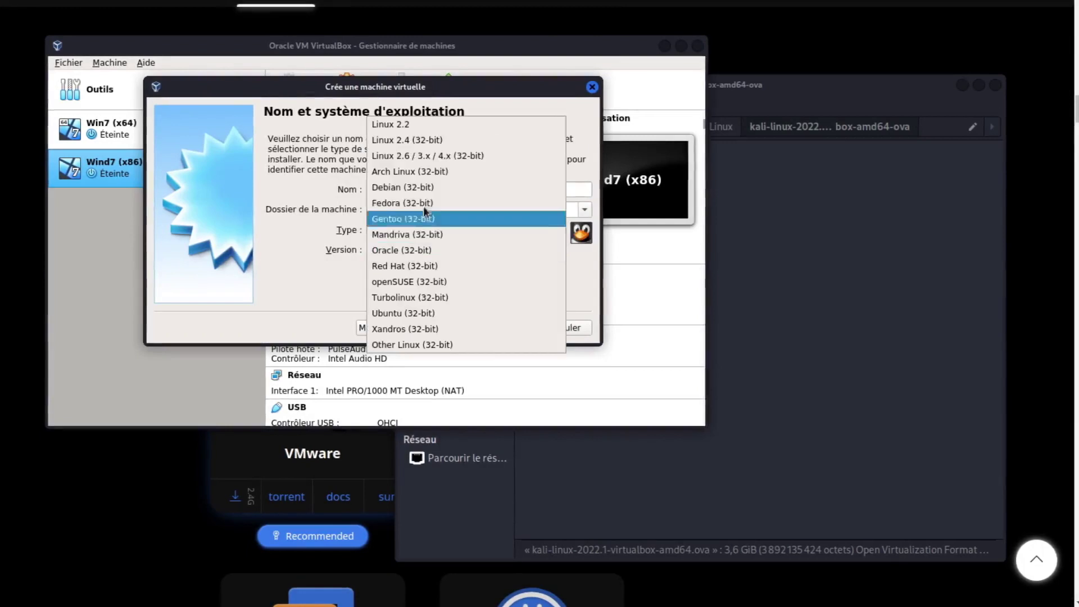
click(408, 188)
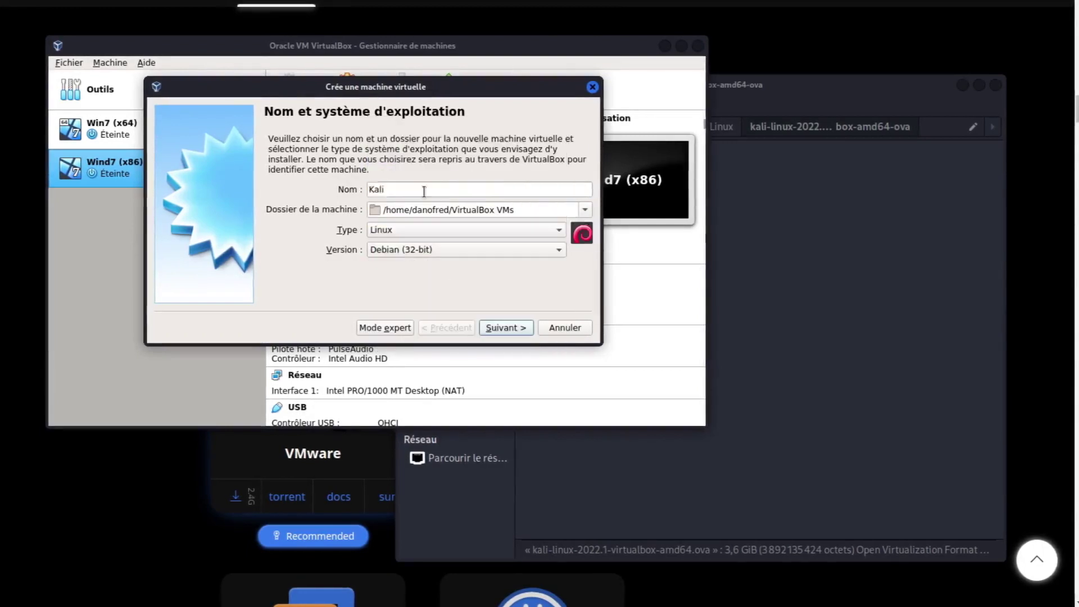
click(507, 327)
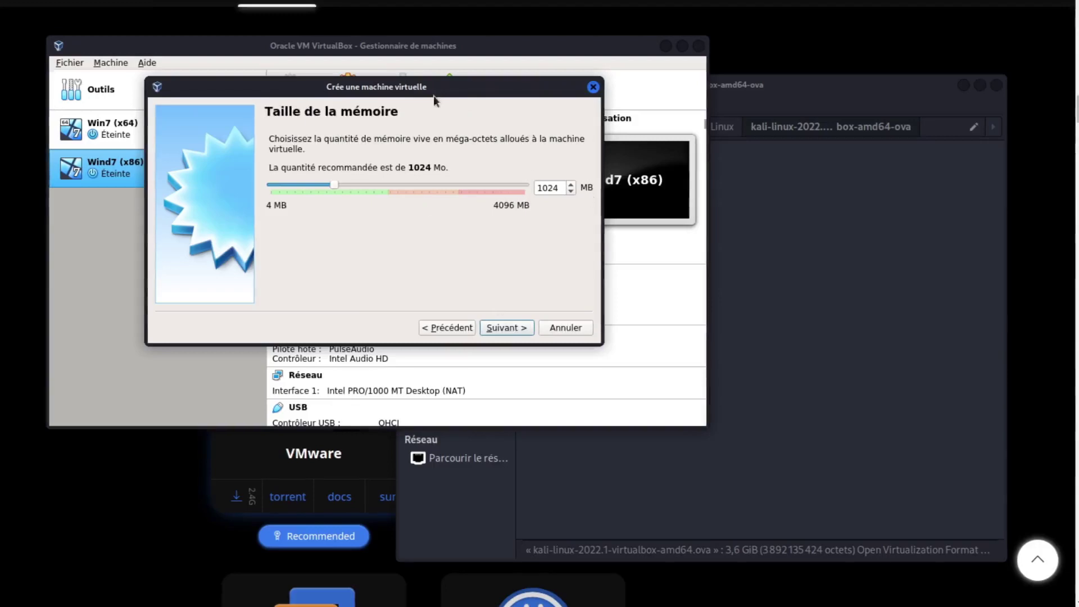
Set the new machine's memory size to 2048 MB and continue to the hard disk options
mouse_move(408, 87)
mouse_down()
mouse_move(388, 96)
mouse_move(406, 99)
mouse_up()
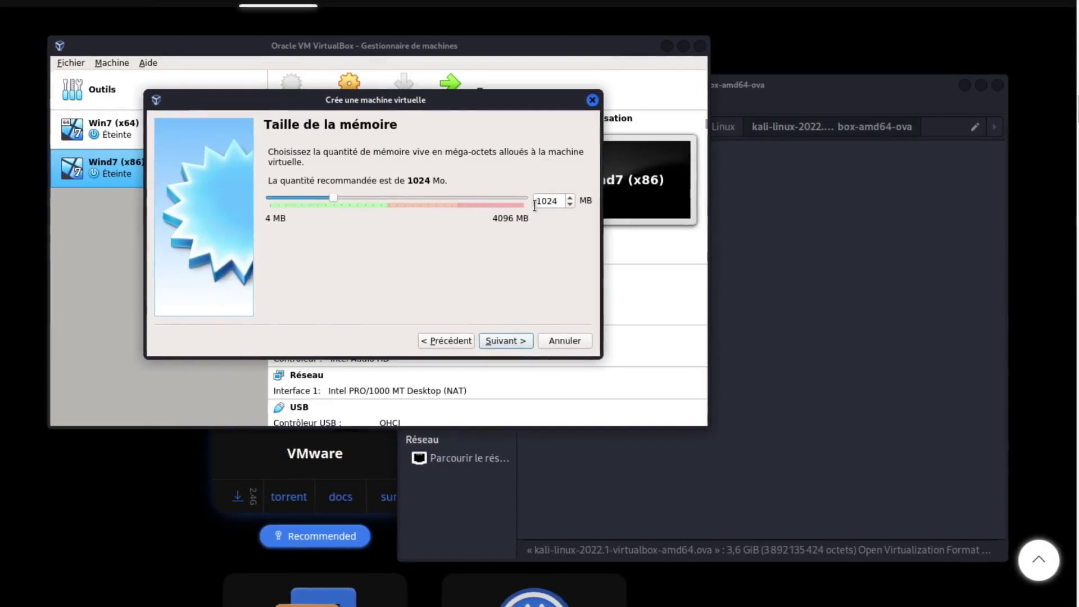
double_click(558, 204)
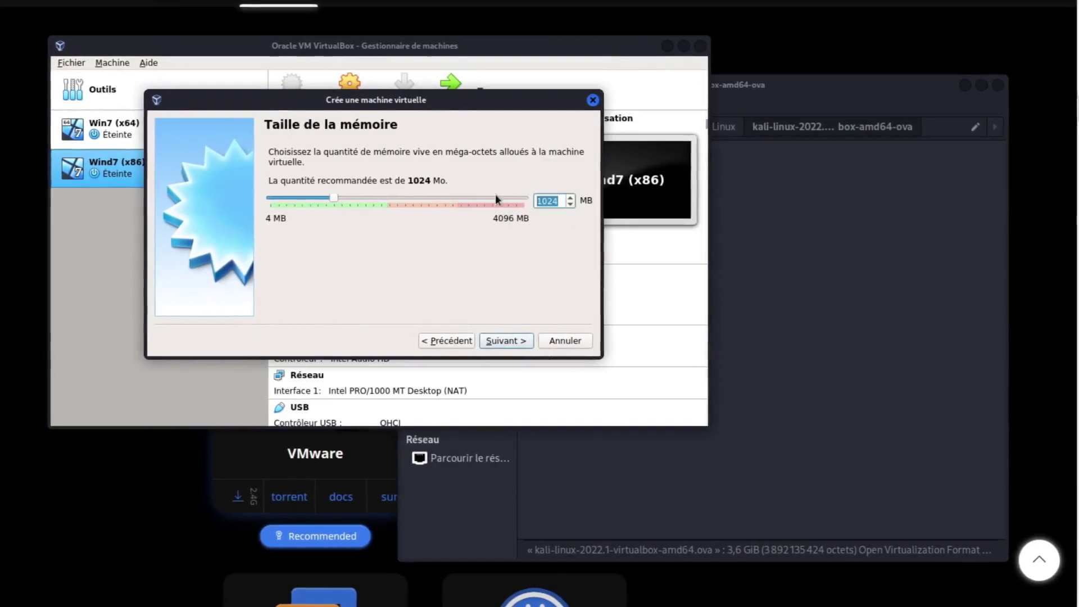
text(2048)
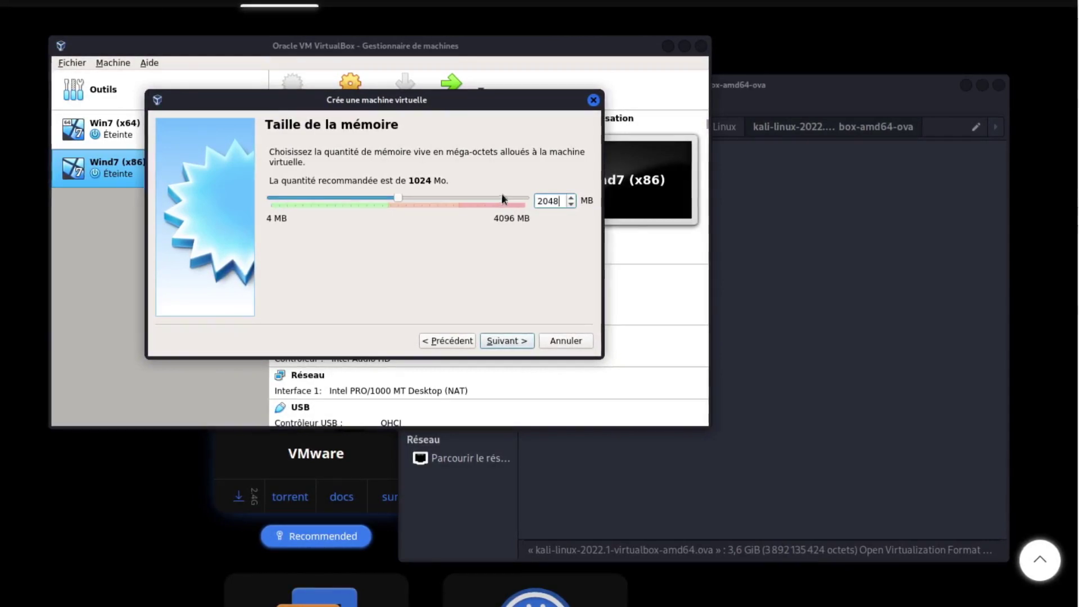
drag(561, 201, 427, 218)
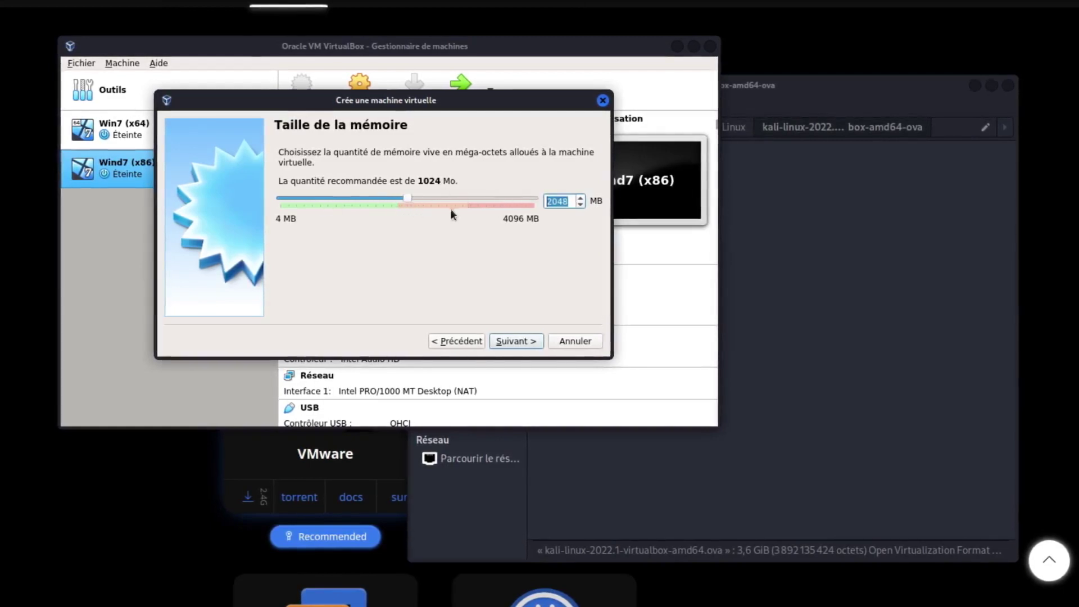
click(514, 344)
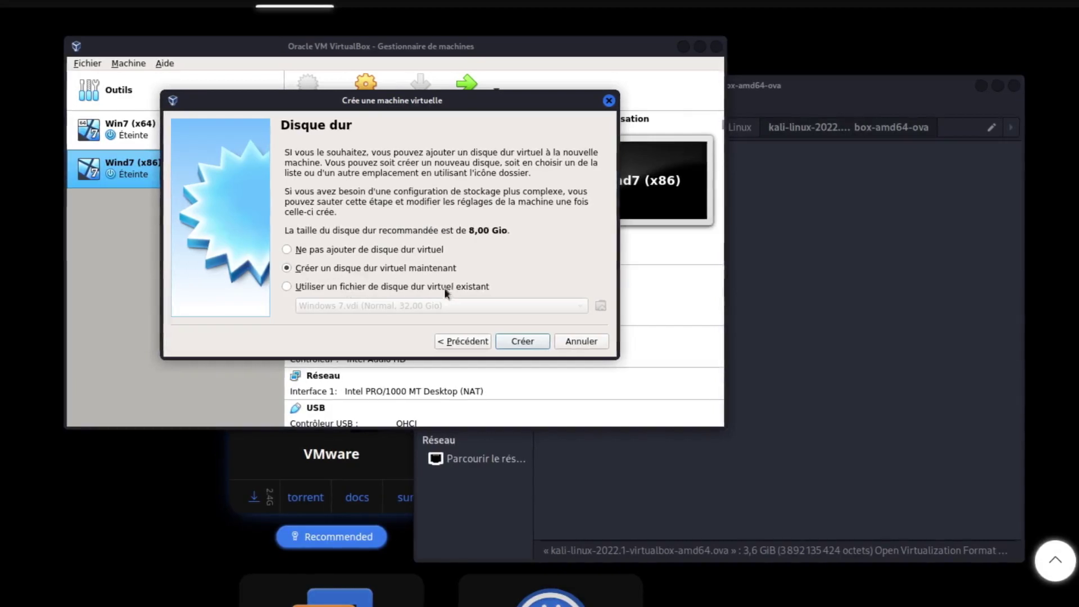
Choose to create a new virtual hard disk of type VDI (VirtualBox Disk Image) with dynamically allocated storage
click(517, 343)
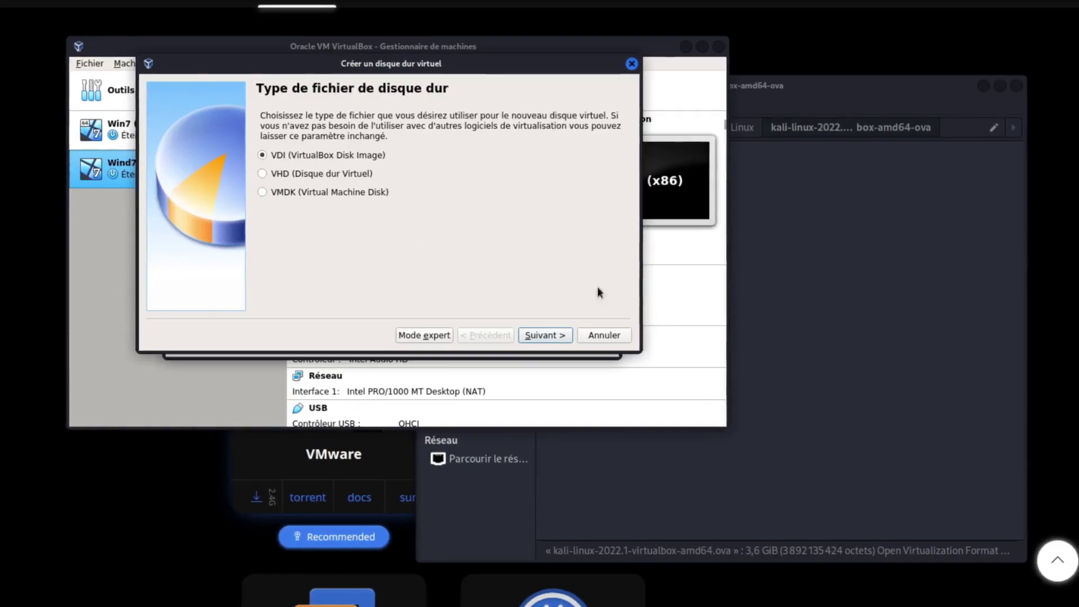
click(269, 191)
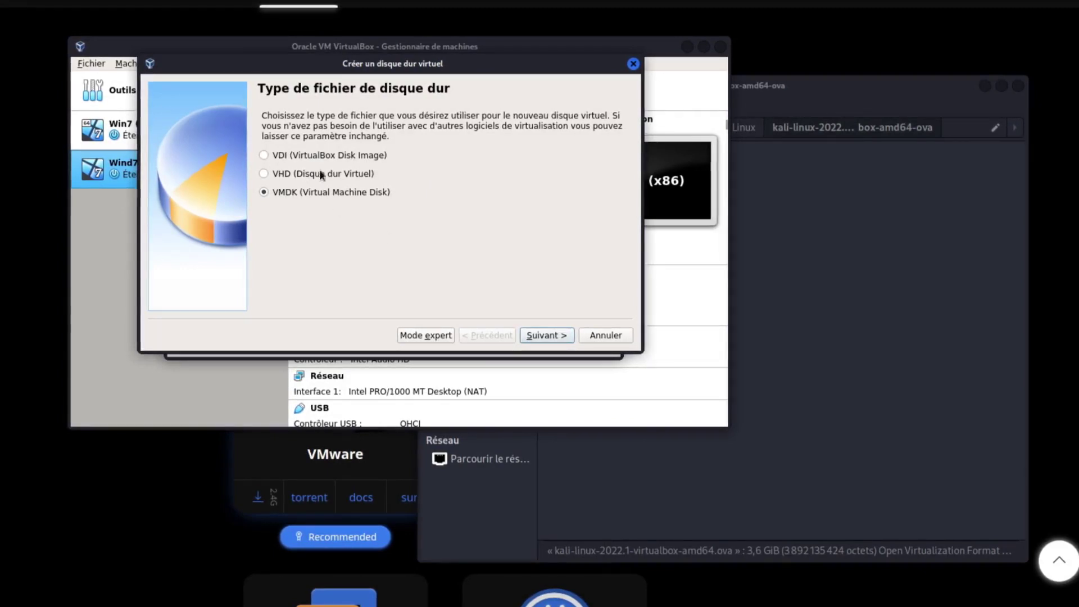
click(281, 153)
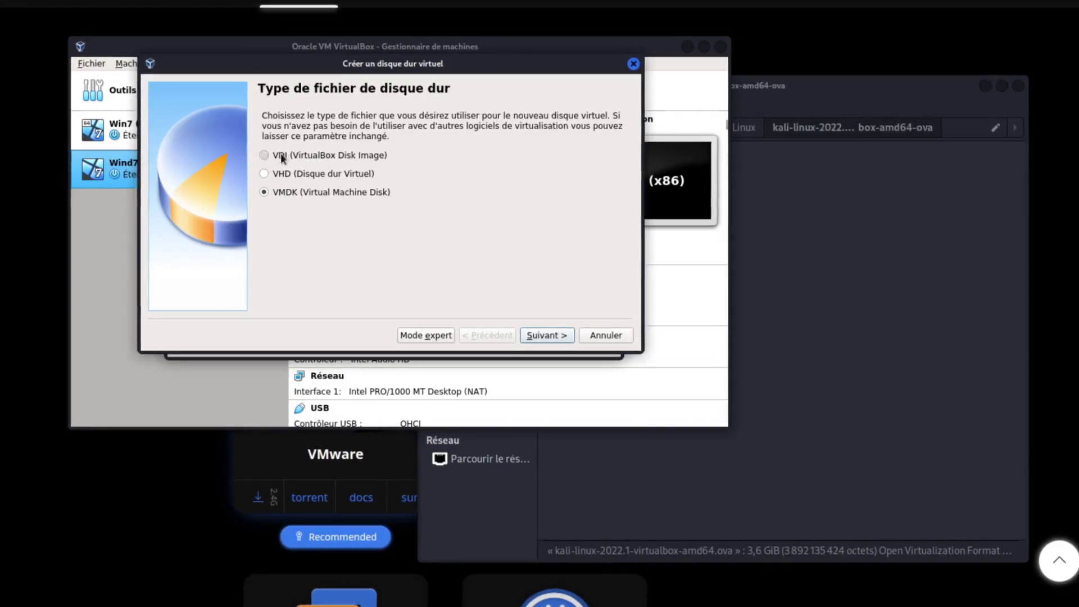
click(547, 337)
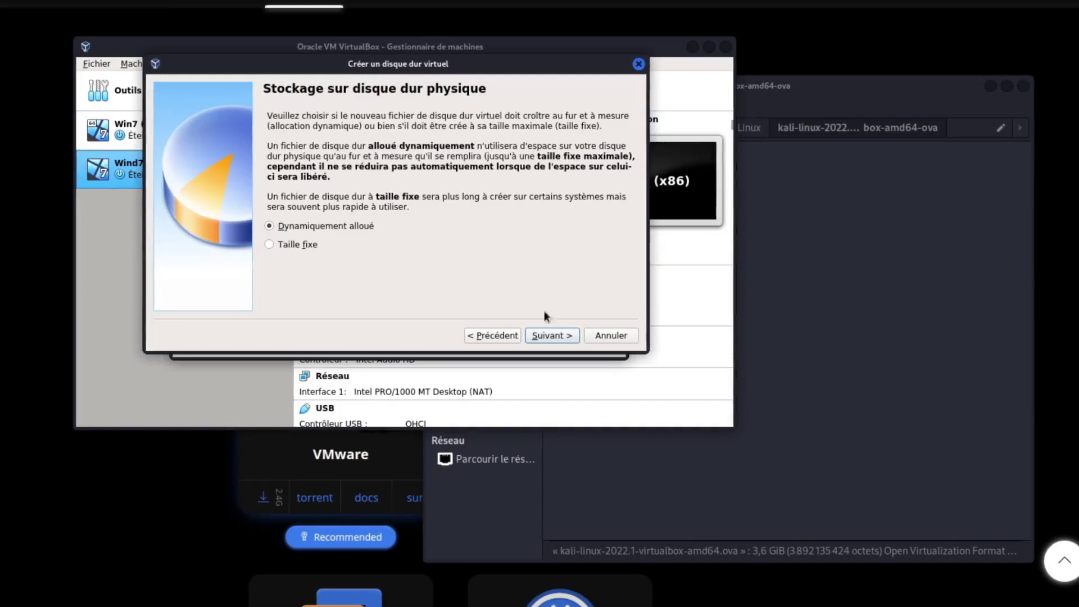
click(543, 336)
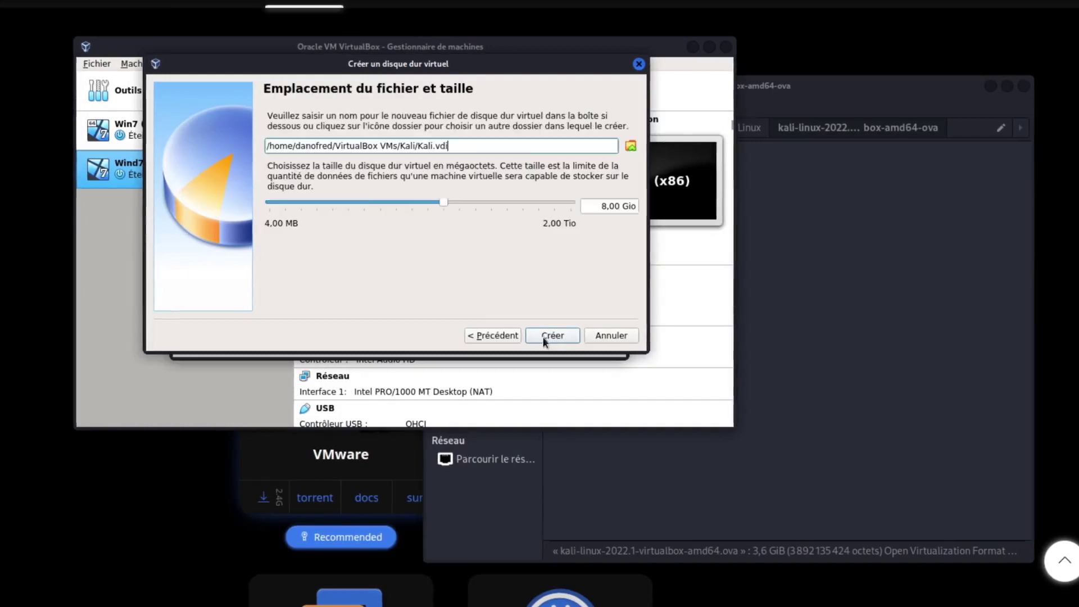
Set the virtual disk size to 80 GiB and create the Kali machine
click(605, 206)
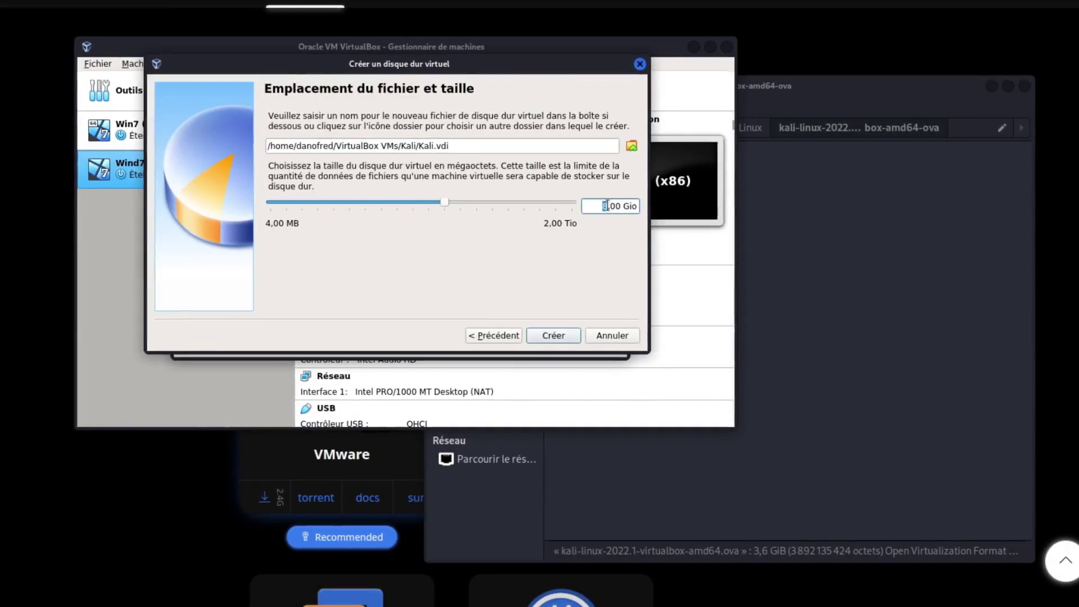
text(0)
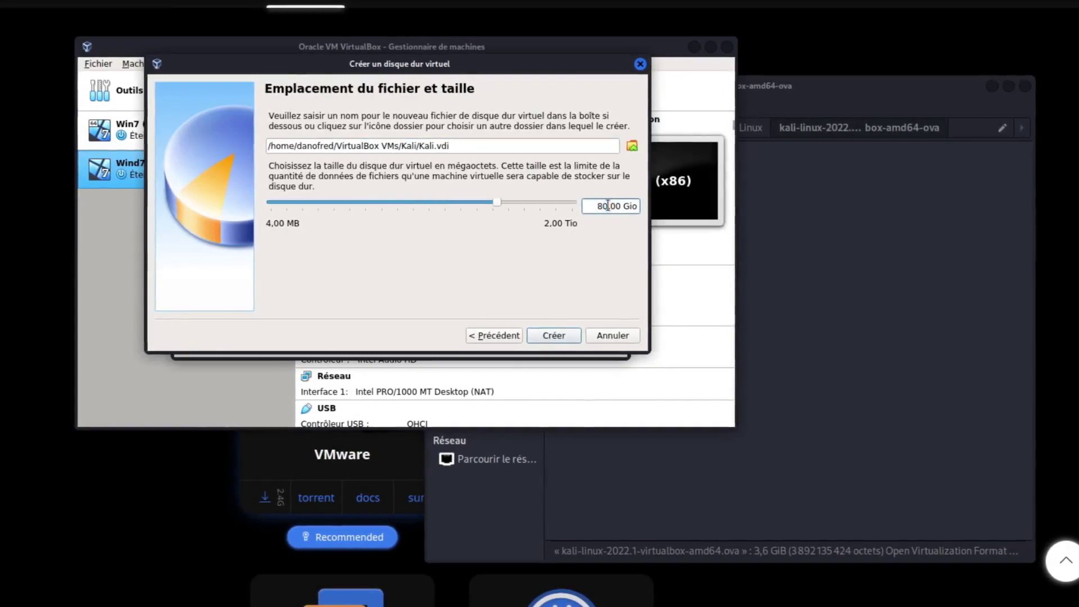
click(557, 336)
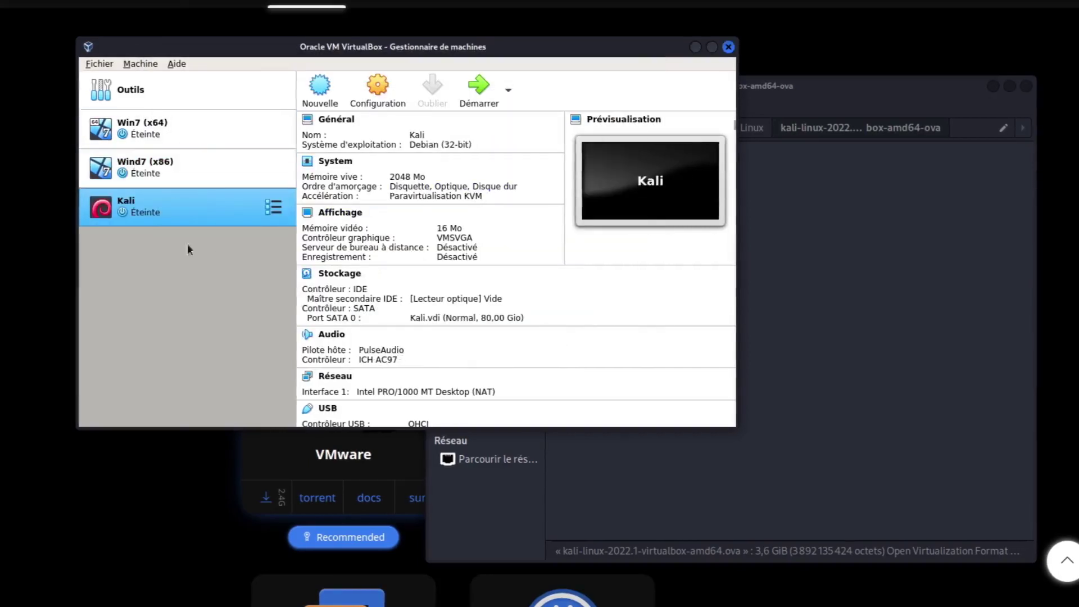
Move the VirtualBox window aside and locate Kali.Linux.2020.3-installer-amd64.iso in the file manager's Linux folder
drag(328, 56, 256, 68)
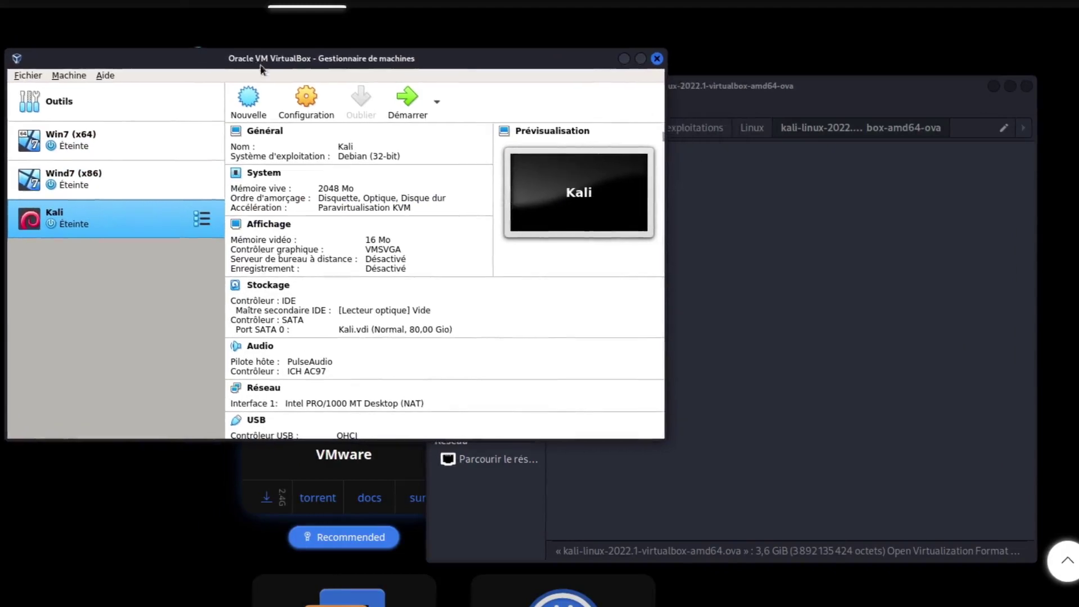
click(761, 197)
click(752, 128)
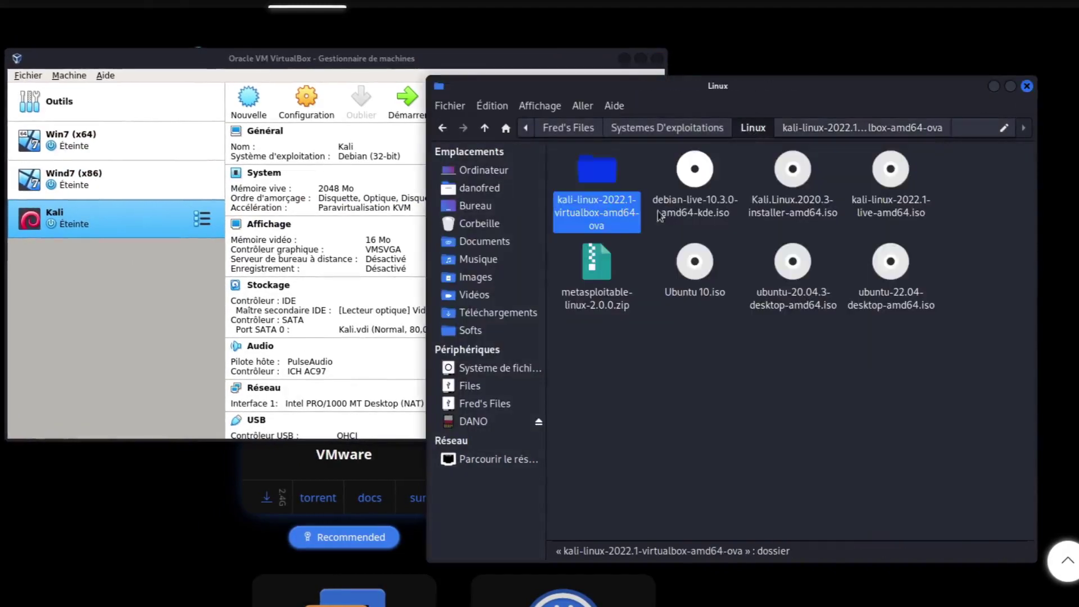
click(784, 185)
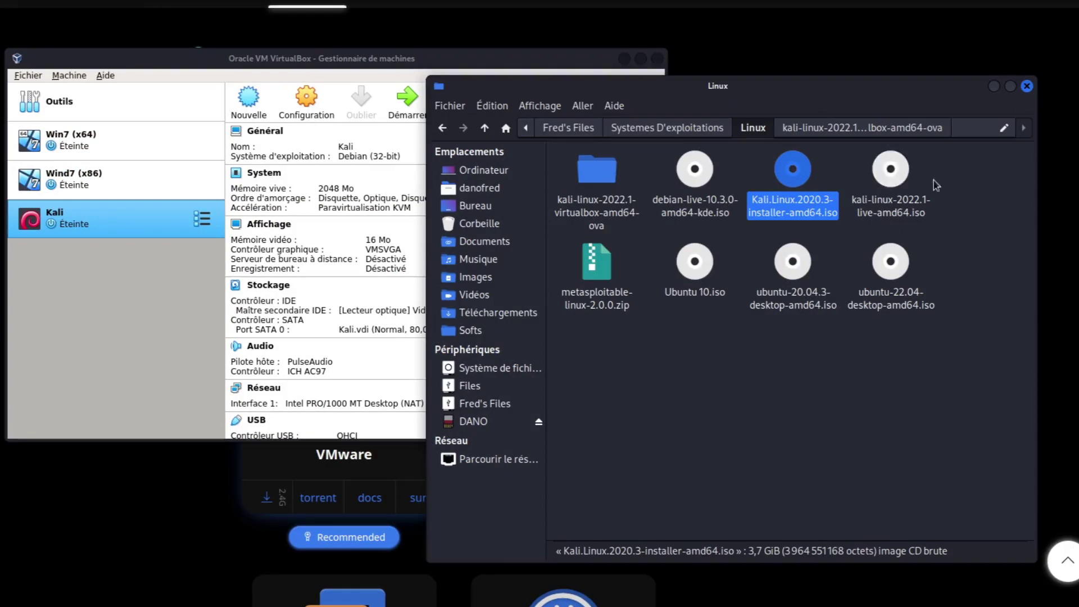
Open the Kali machine's storage settings and start choosing a disk file for the empty IDE optical drive
click(306, 106)
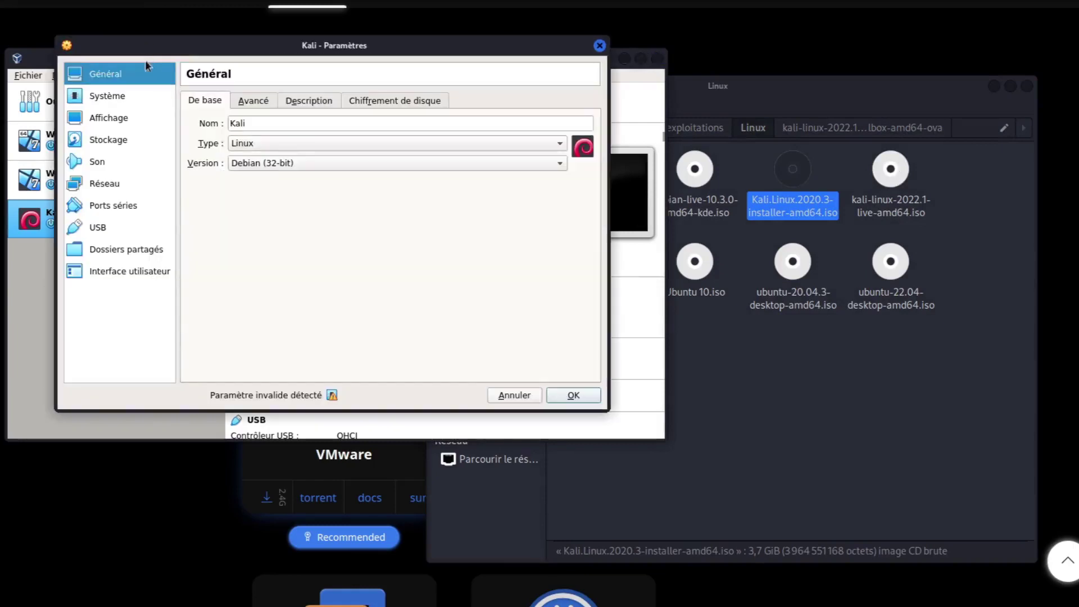
click(103, 140)
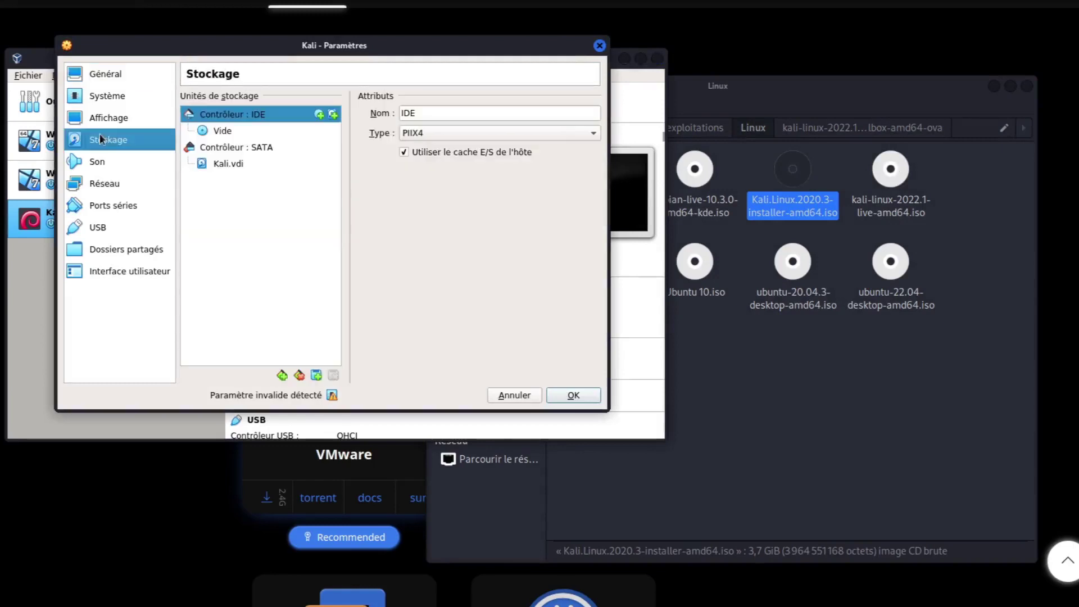
click(219, 130)
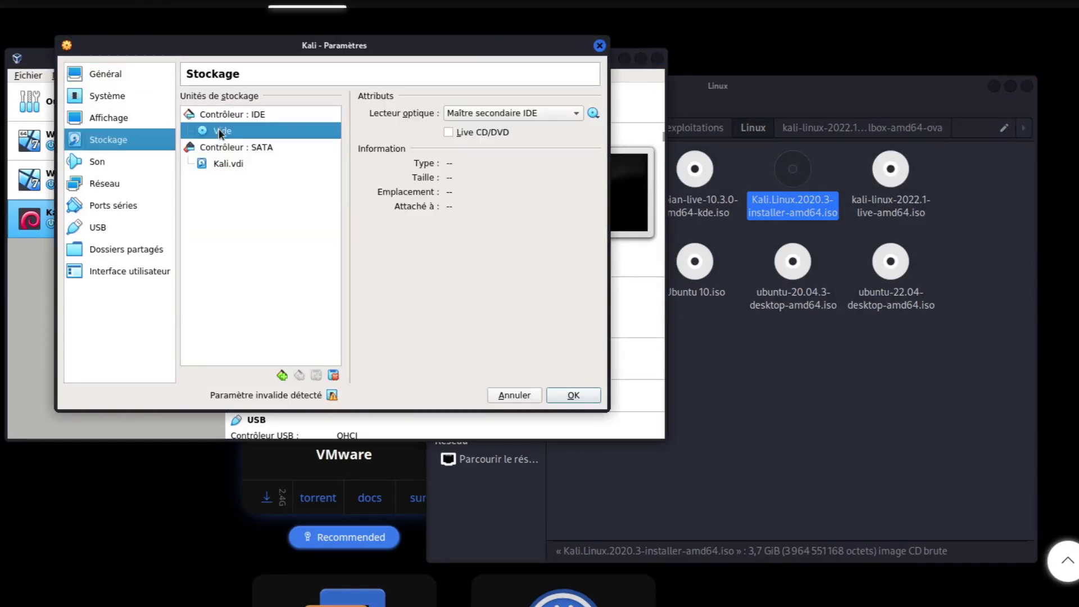
click(592, 115)
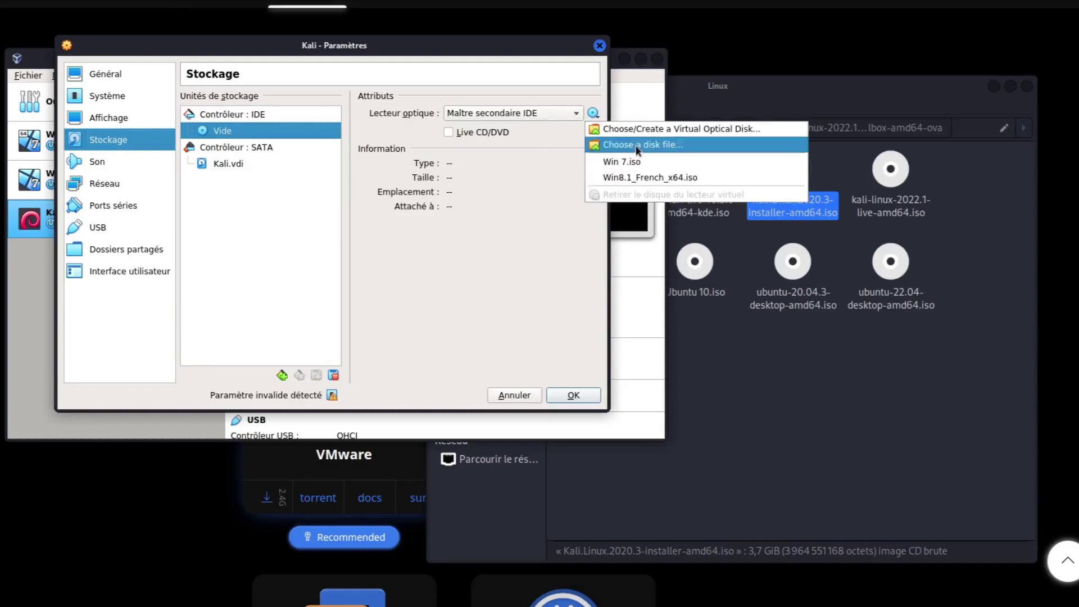
click(662, 144)
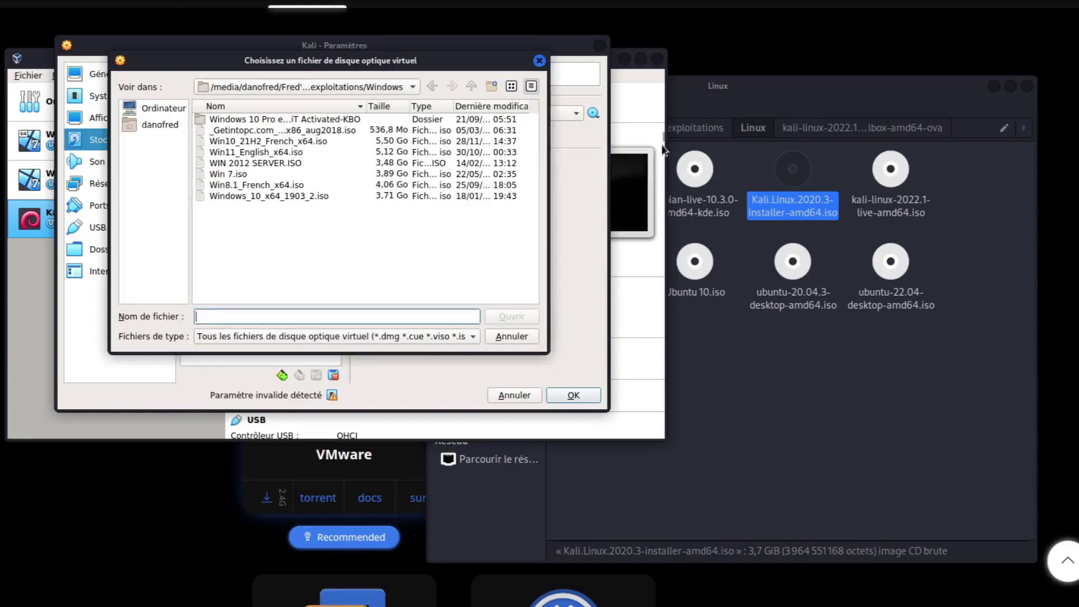
Attach Kali.Linux.2020.3-installer-amd64.iso from the Linux folder of Systemes D'exploitations to the optical drive and save the settings
click(430, 87)
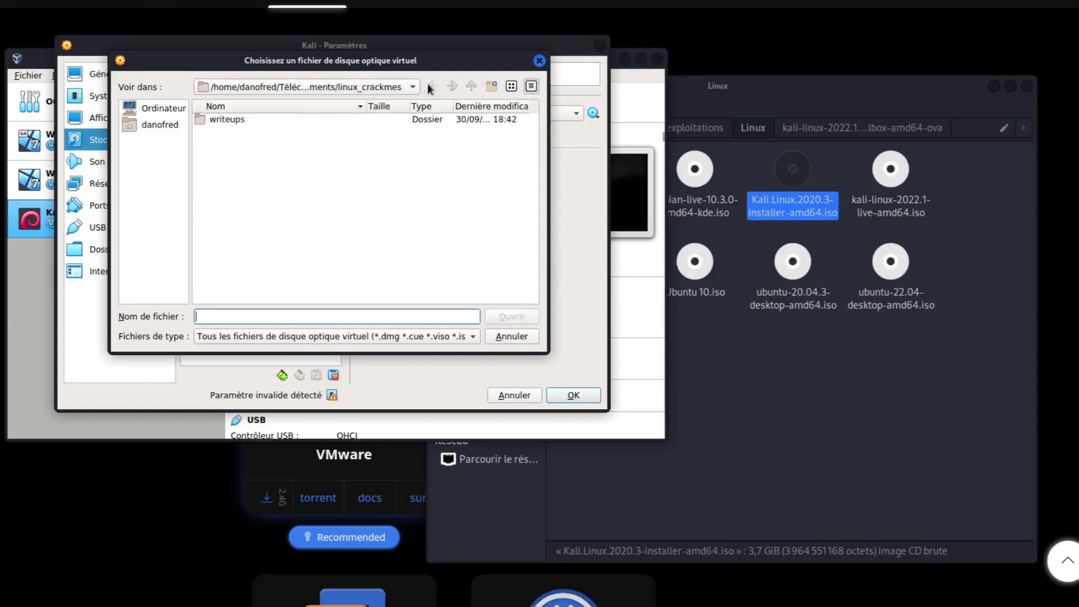
click(453, 86)
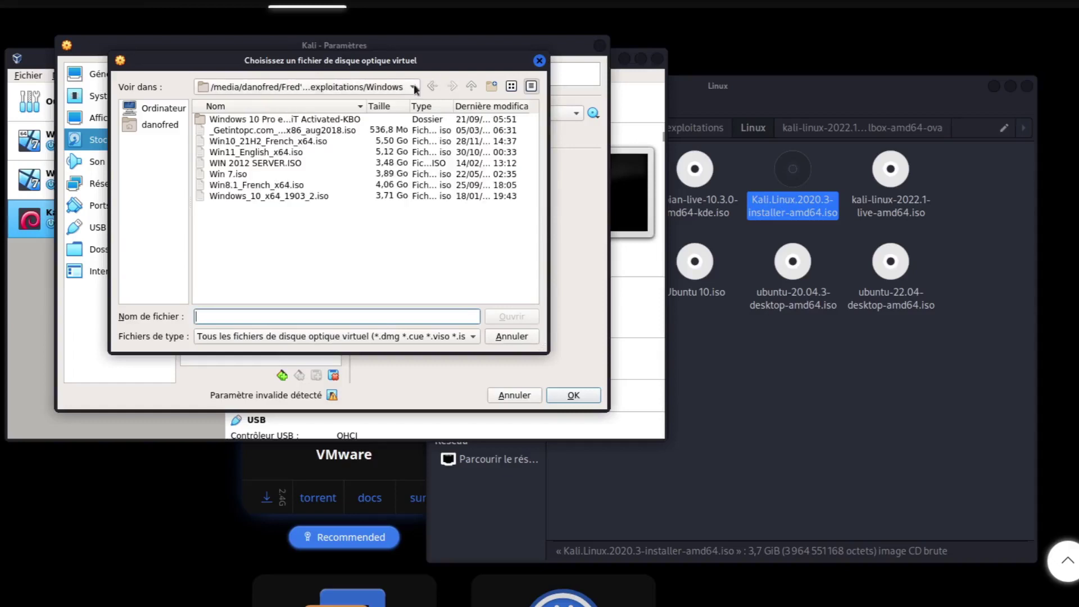
click(415, 89)
click(315, 116)
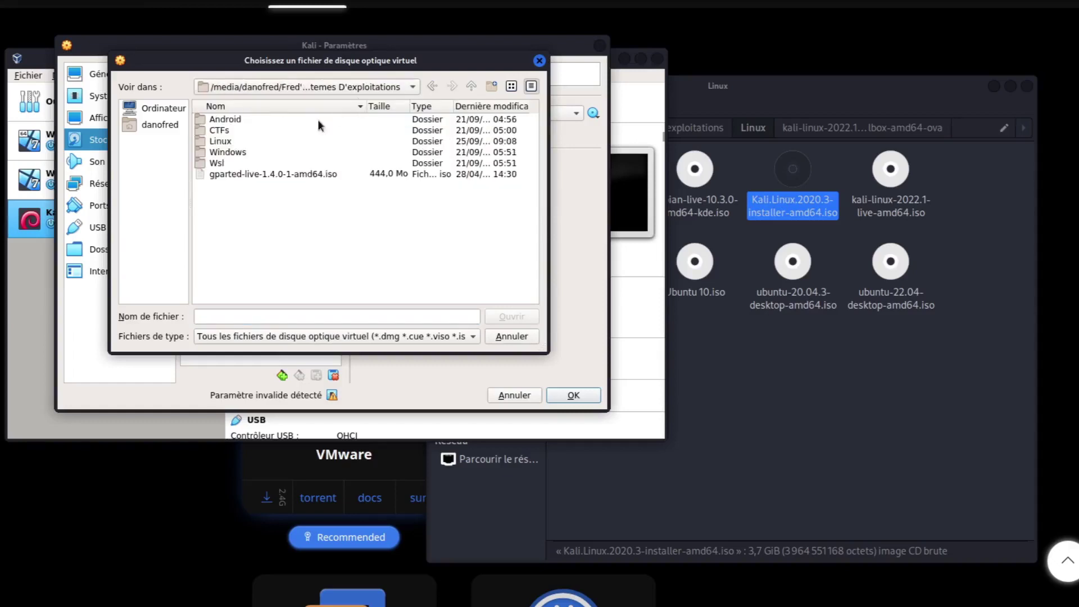
double_click(222, 141)
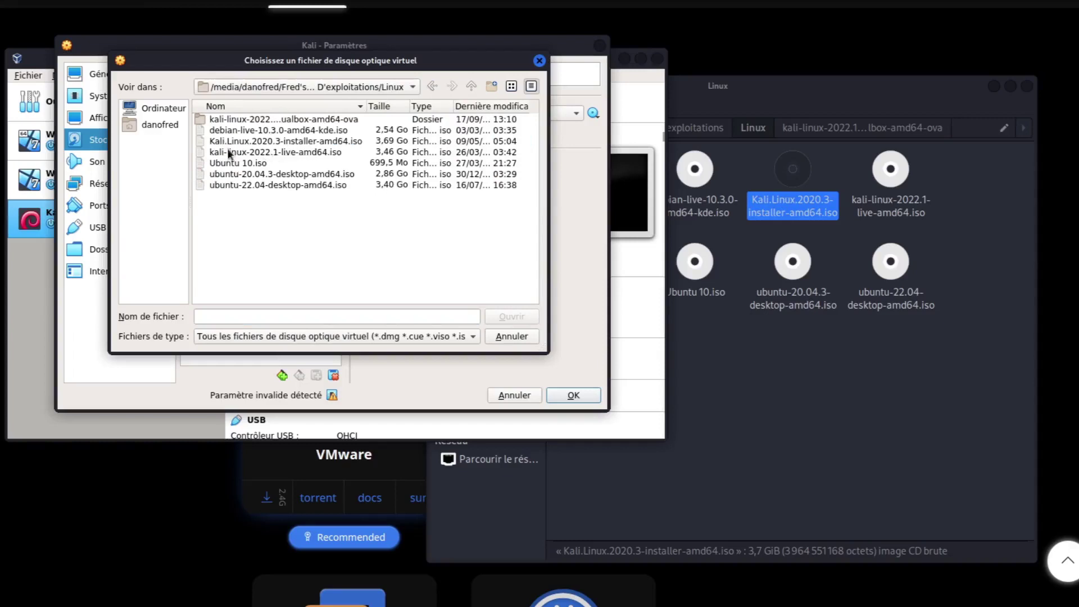
double_click(220, 141)
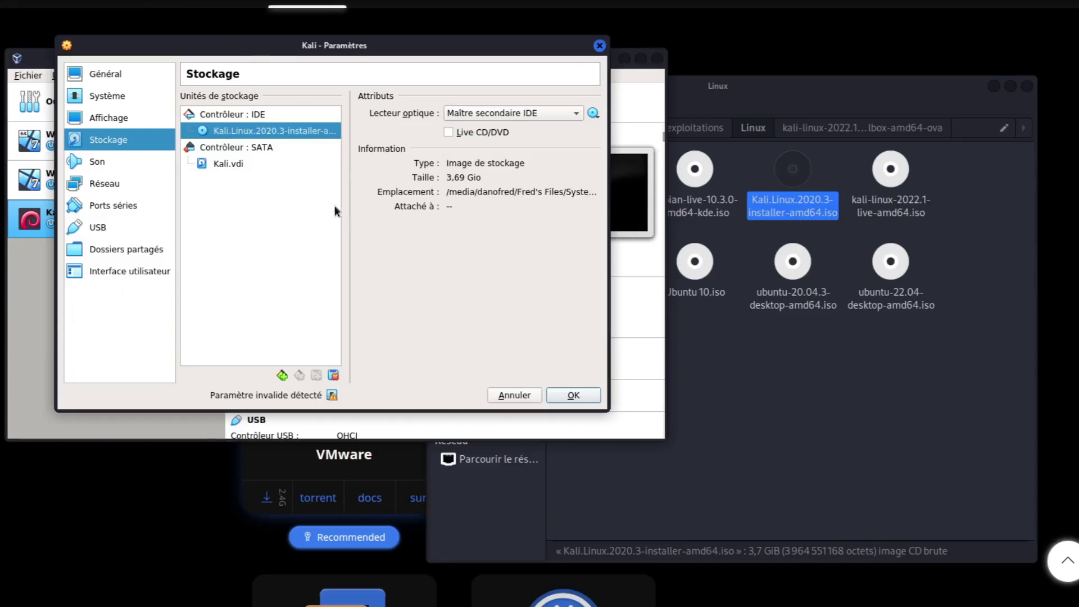
click(569, 397)
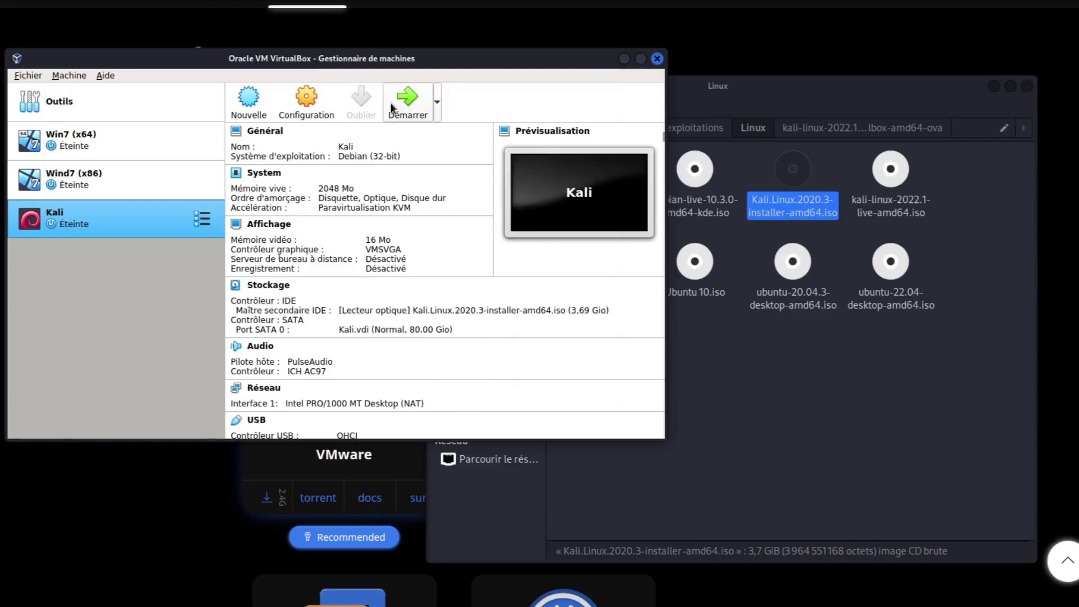
Try to start the Kali machine, examine the error details and dismiss the message
click(392, 108)
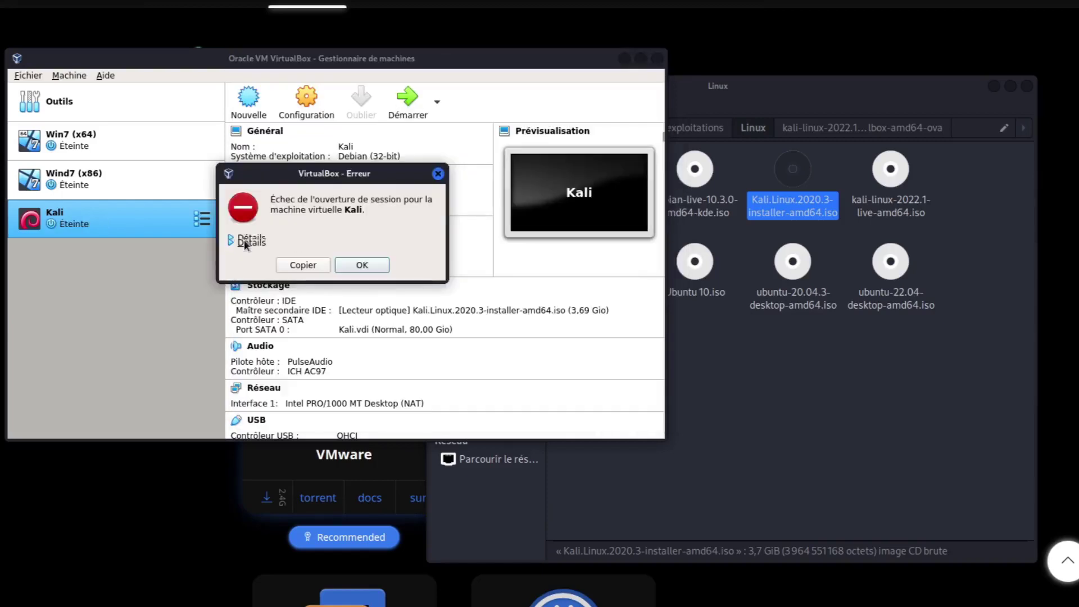
click(248, 243)
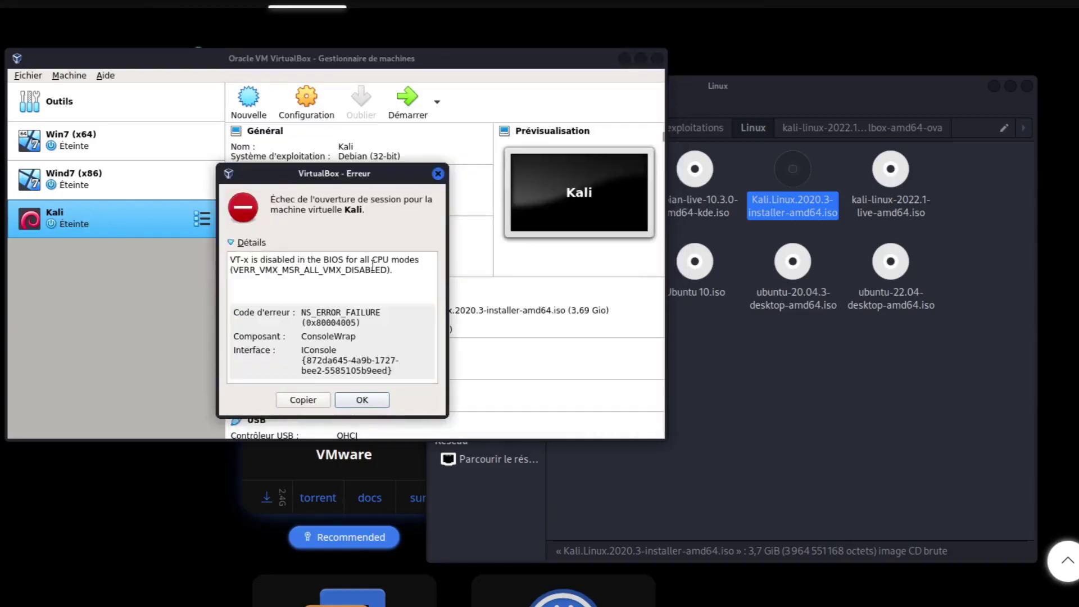
click(437, 174)
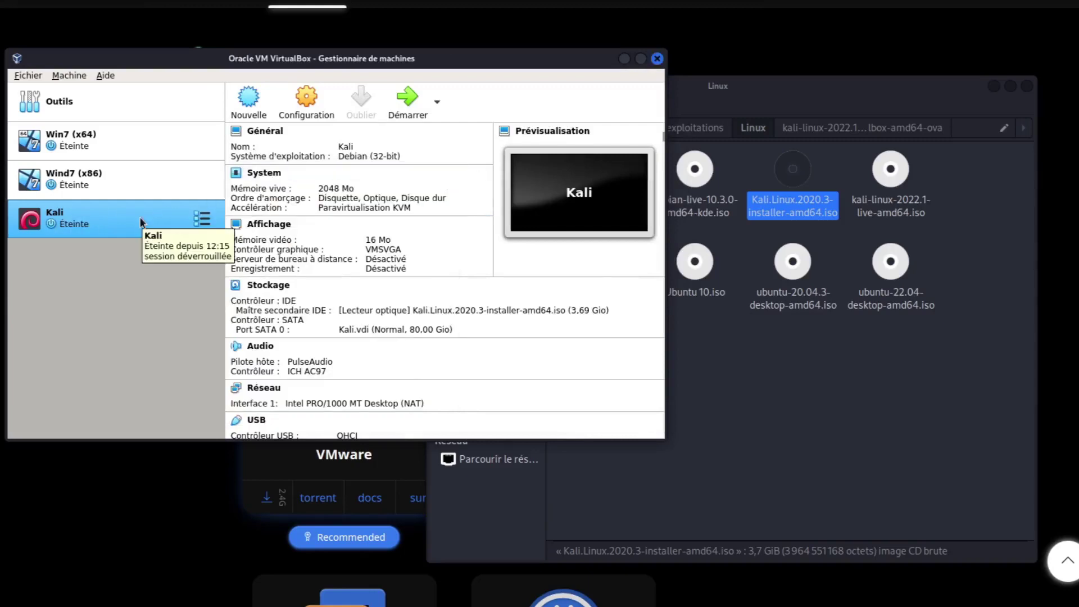
In the file manager's kali-linux-2022.1-virtualbox-amd64-ova folder, choose to open kali-linux-2022.1-virtualbox-amd64.ova with another application
click(757, 325)
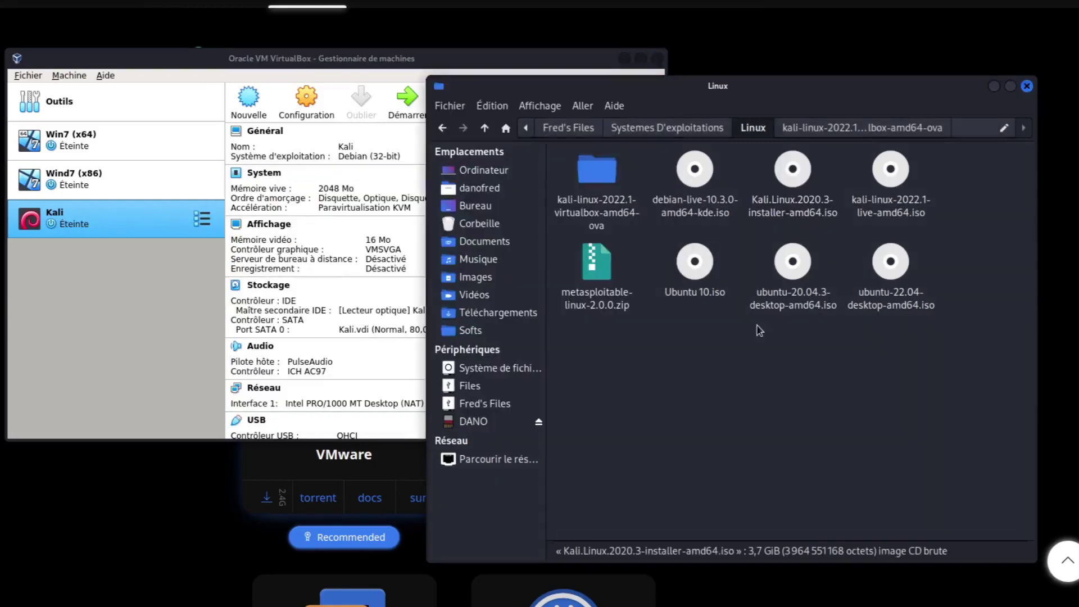
double_click(594, 217)
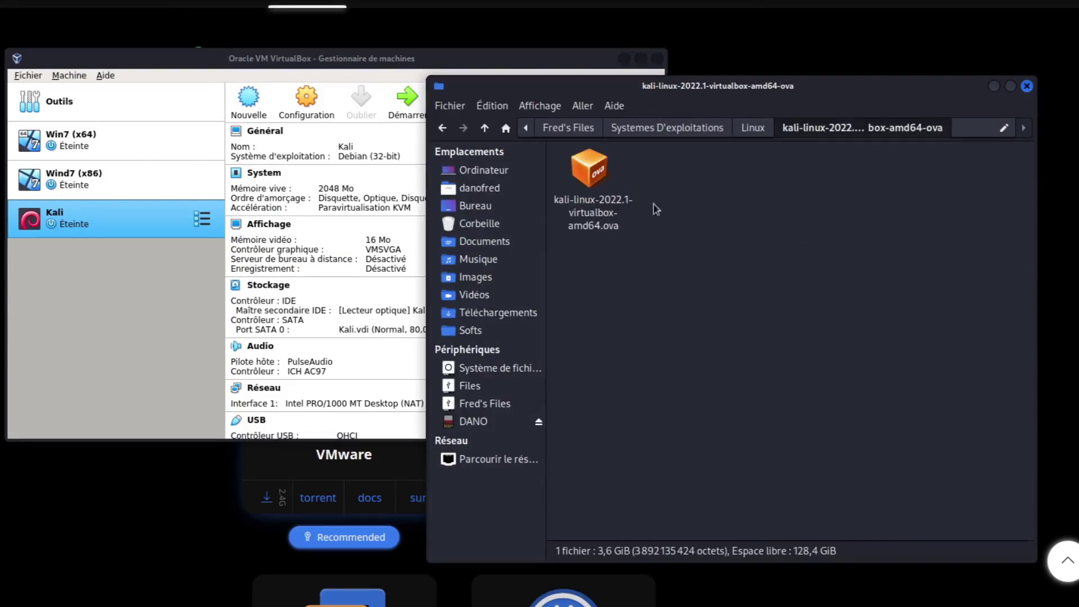
click(598, 201)
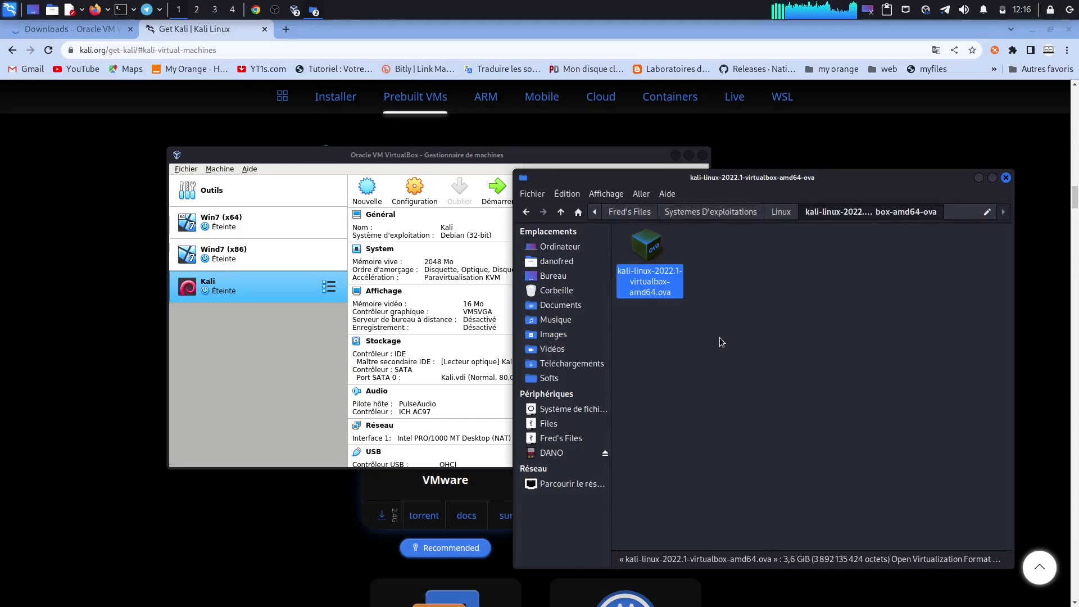
right_click(643, 254)
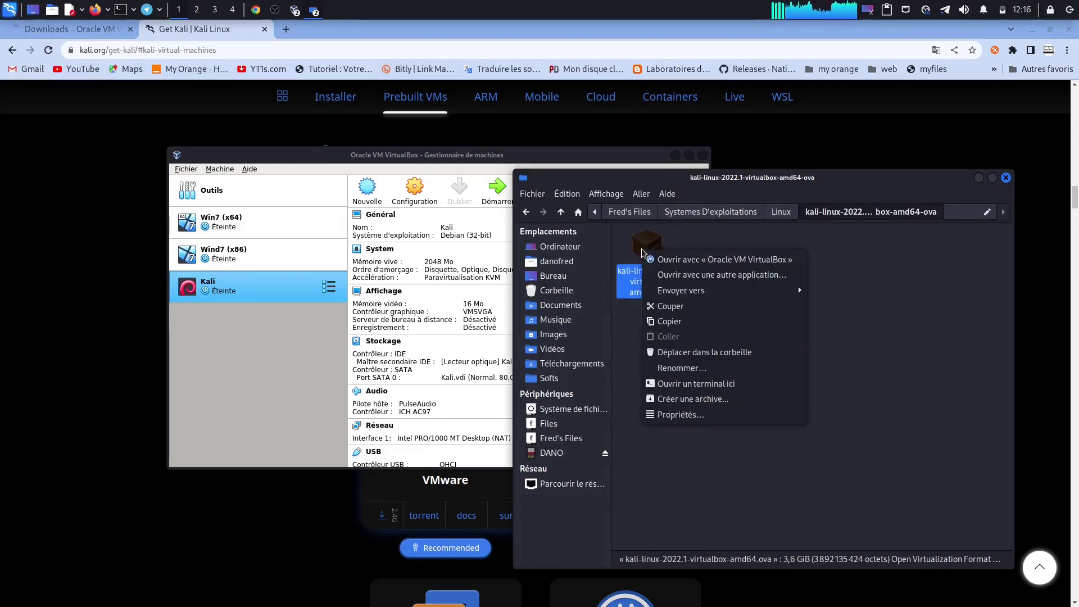
click(702, 275)
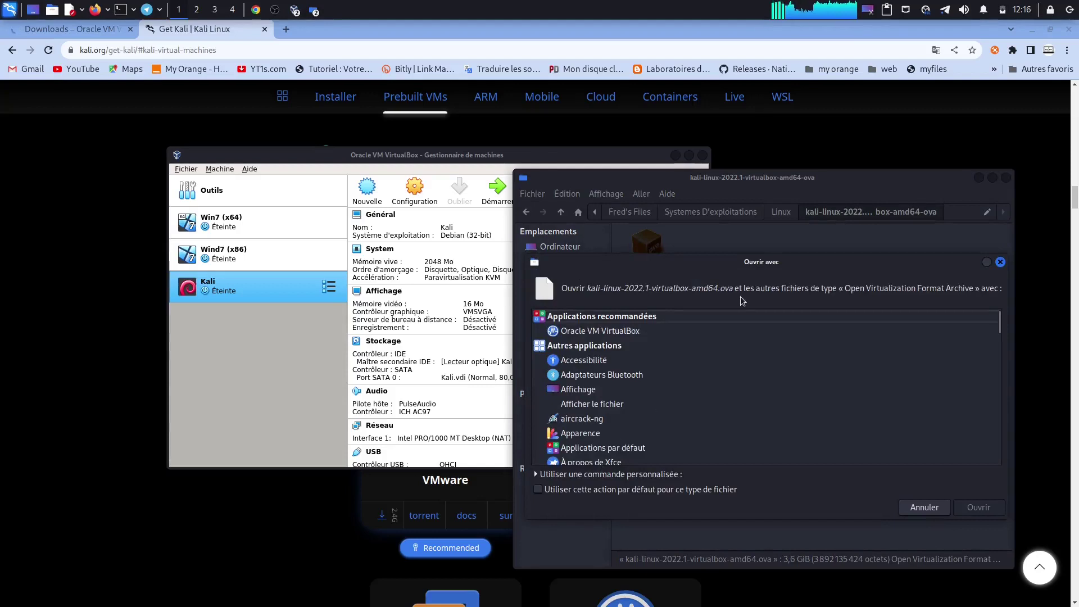
Search the application list for "gest" and open the OVA file with Gestionnaire d'archives Engrampa
click(773, 375)
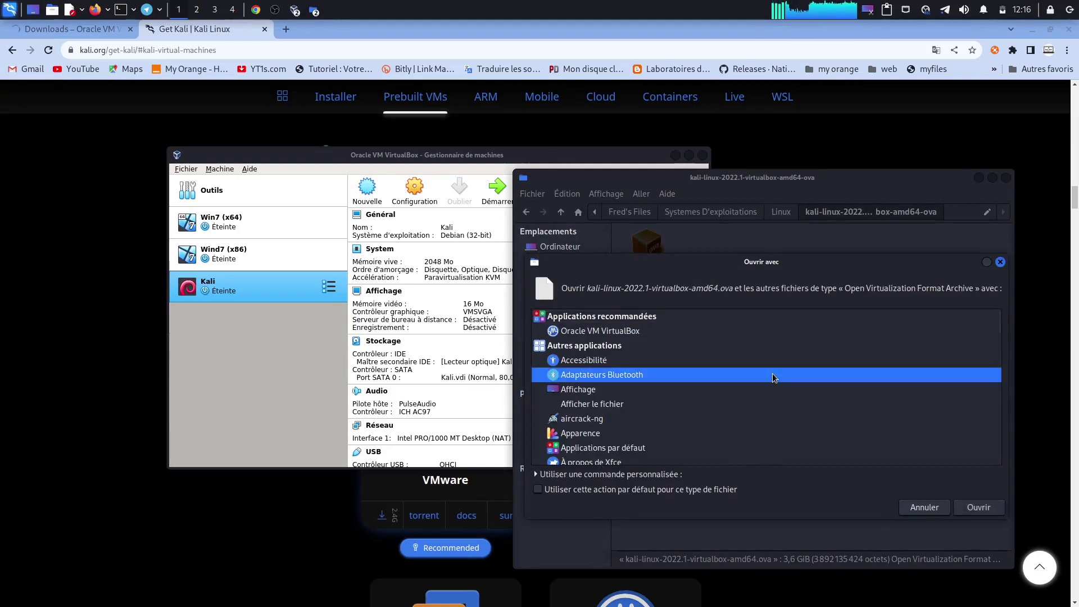
text(g)
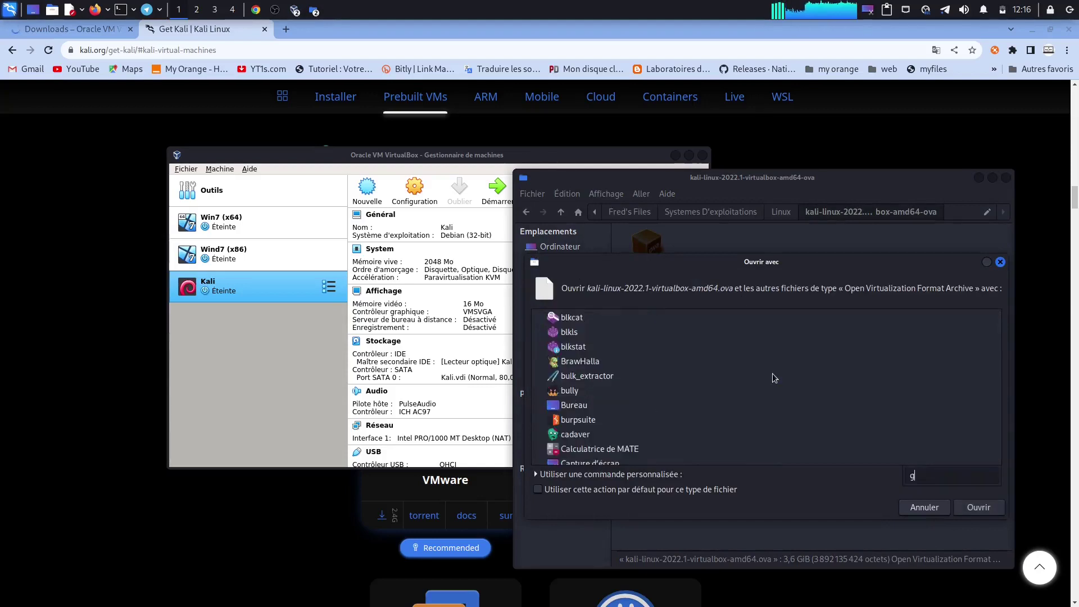
text(est)
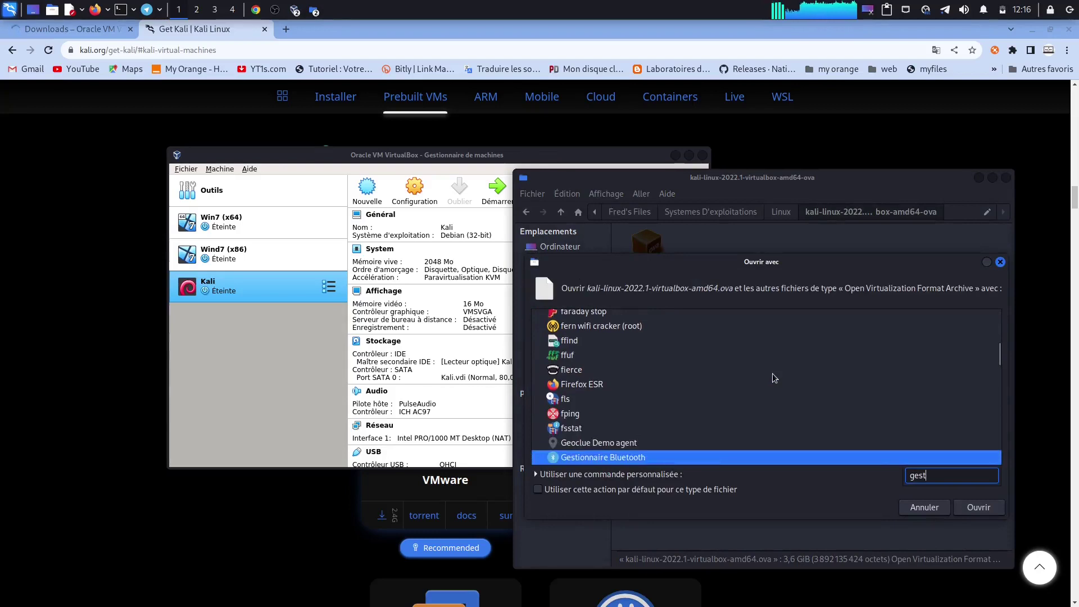
key(Down)
key(Down)
key(Down)
key(Down)
key(Down)
key(Up)
key(Up)
key(Up)
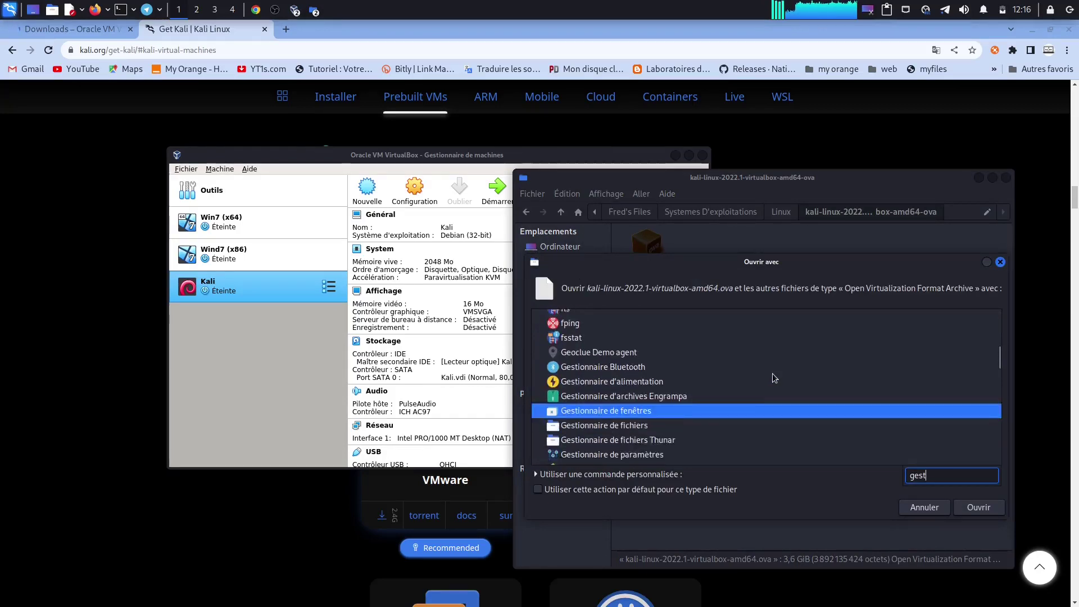
click(976, 507)
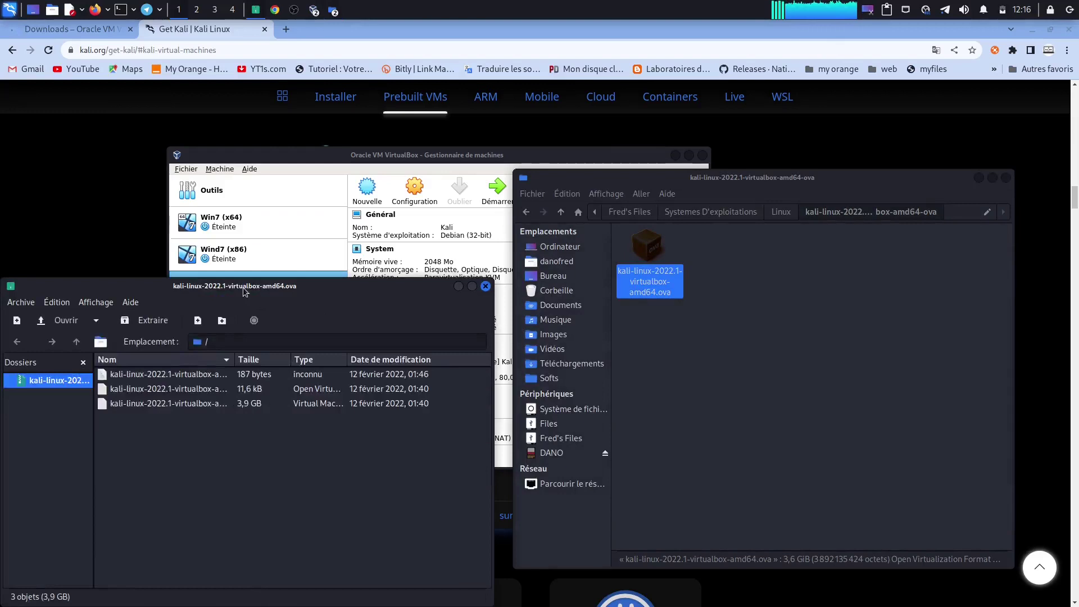
Rearrange the archive window to show full file names and extract kali-linux-2022.1-virtualbox-amd64-disk001.vmdk into the OVA file's folder
drag(243, 287, 307, 179)
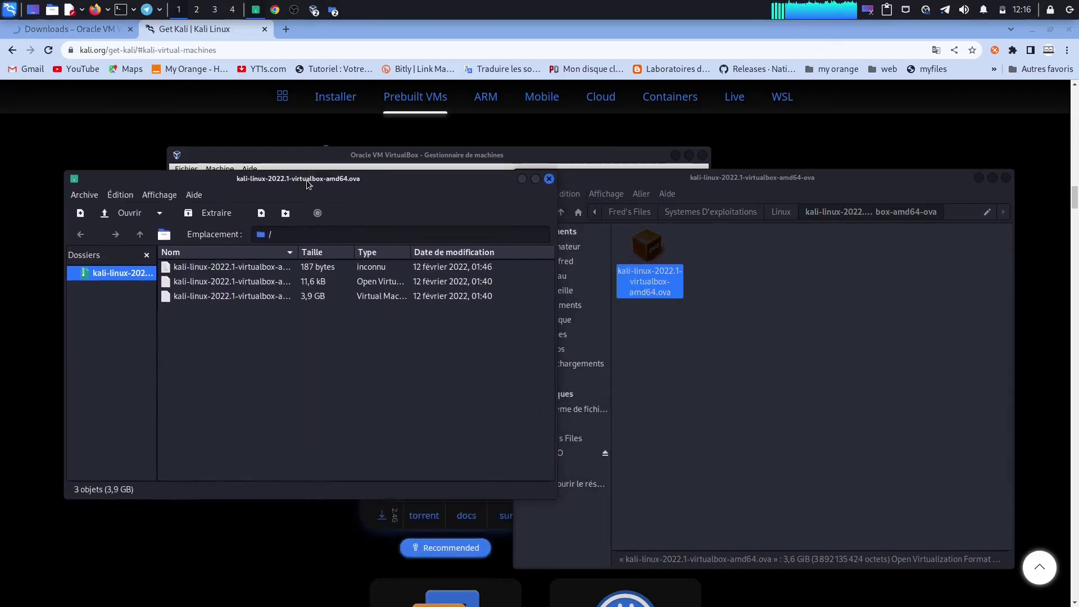
drag(556, 284, 641, 262)
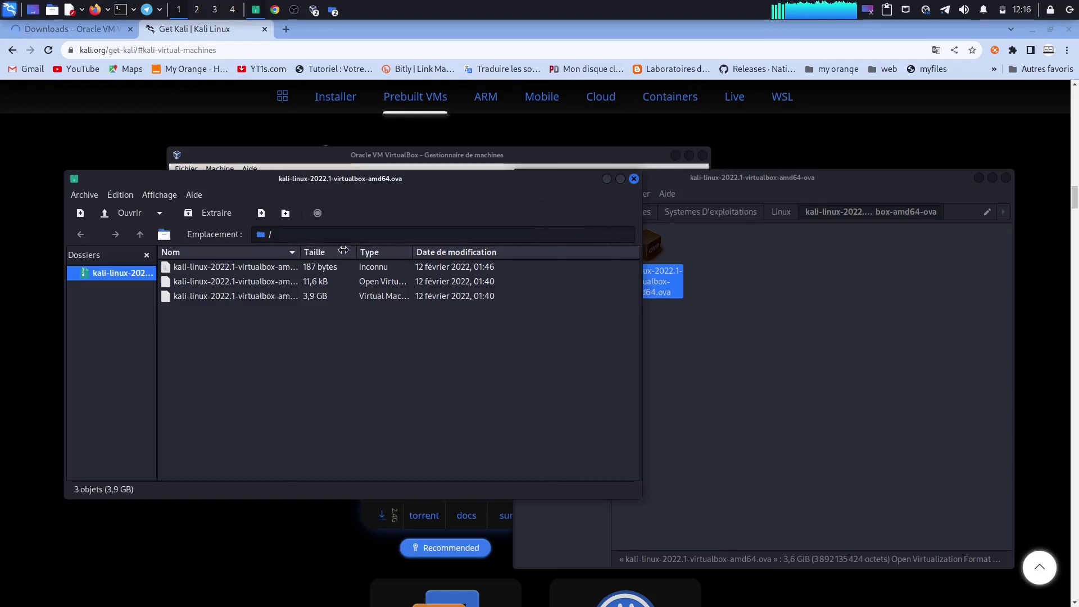
drag(343, 249, 369, 251)
click(280, 301)
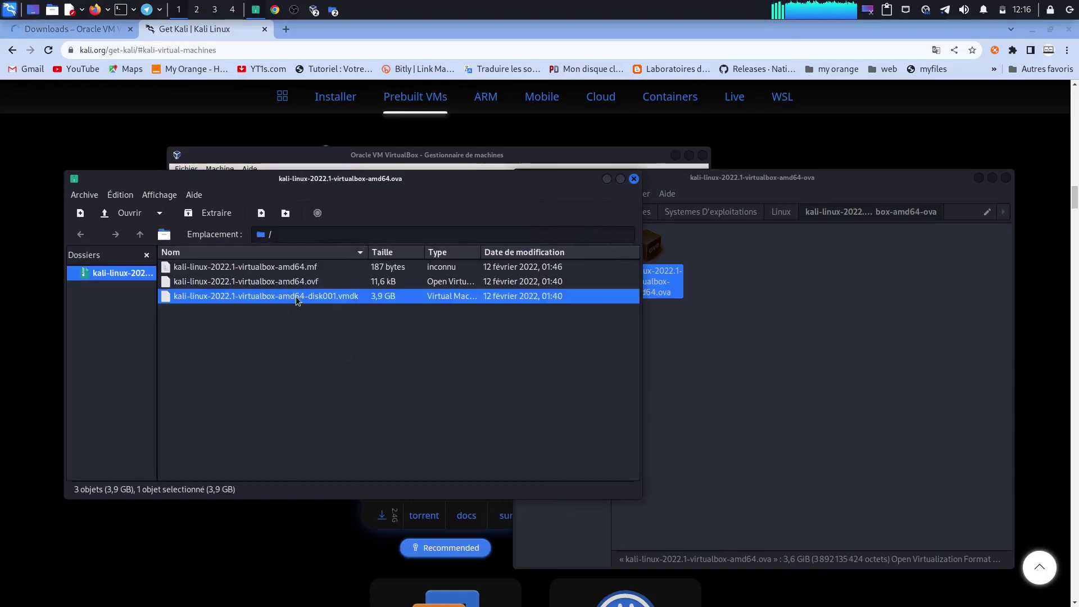
click(450, 382)
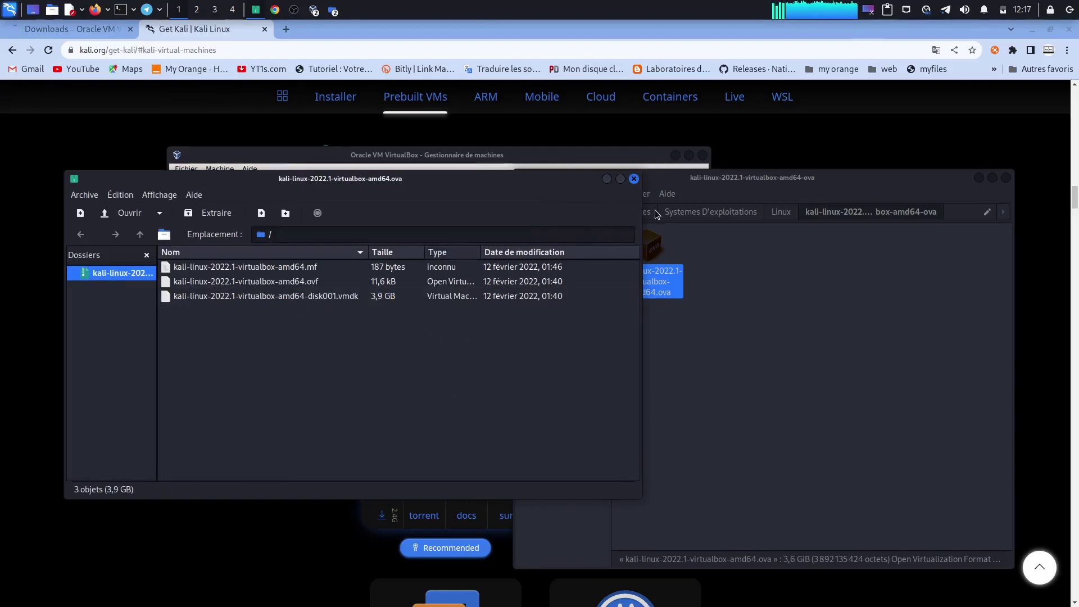
drag(211, 299, 777, 328)
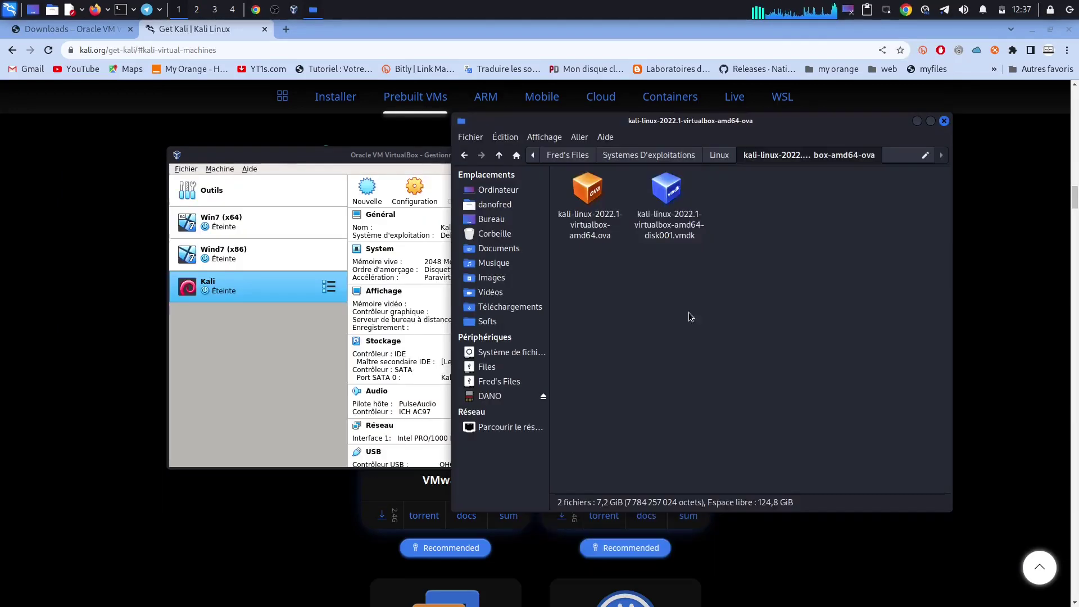
click(689, 237)
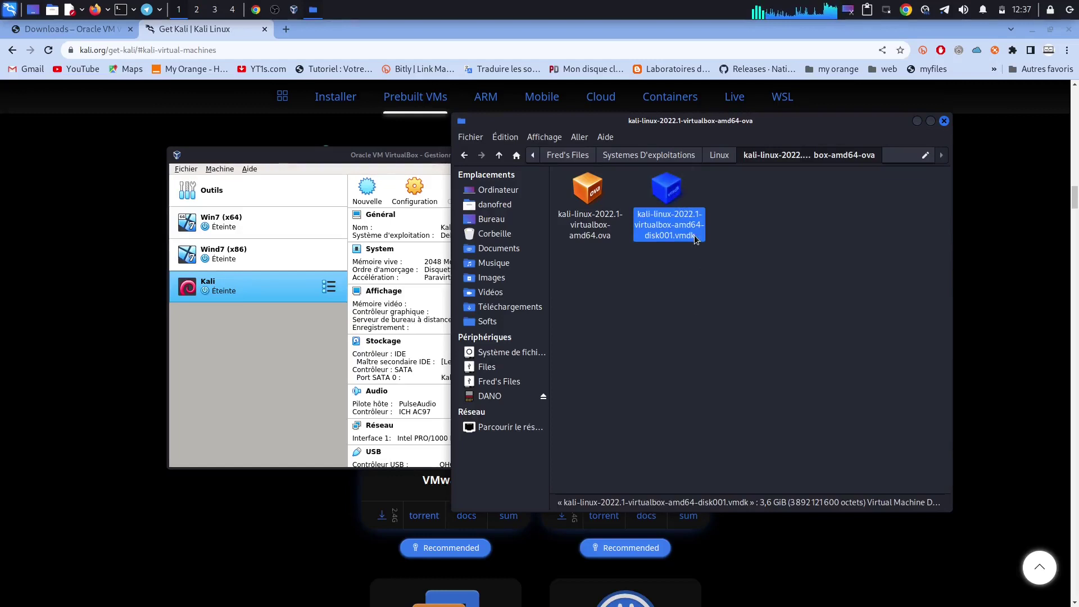
click(693, 271)
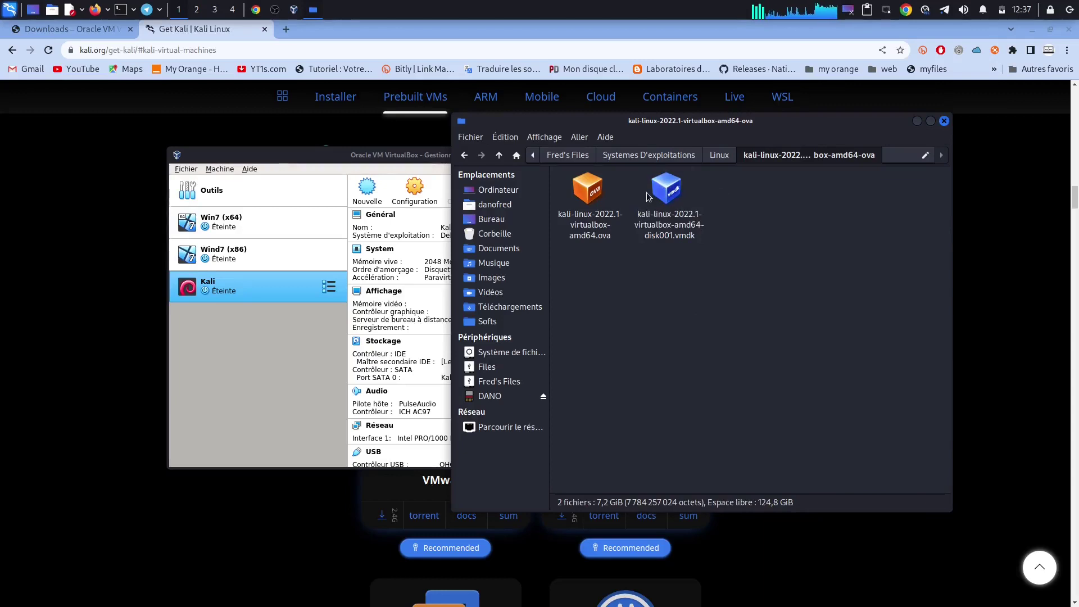
Open the Kali machine's storage settings and remove the optical drive holding the Kali.Linux.2020.3 installer ISO from the IDE controller
click(219, 290)
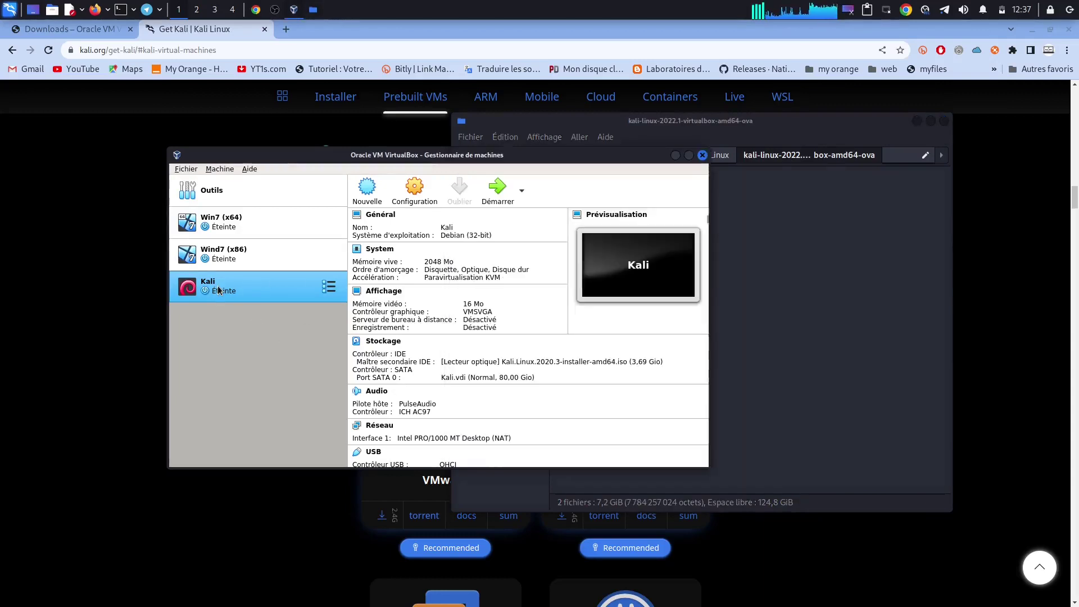
click(428, 196)
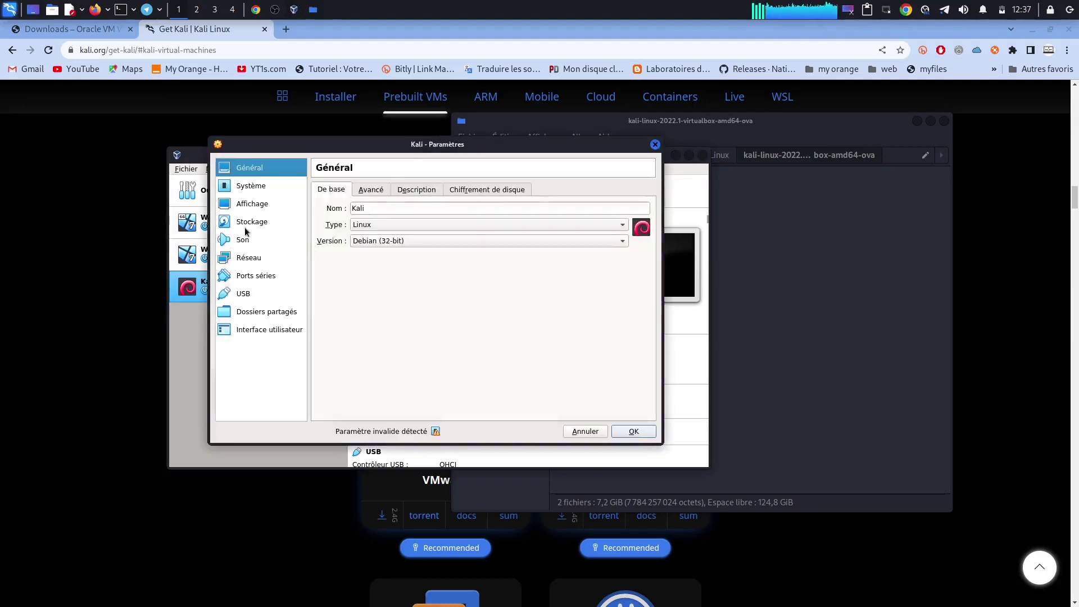
click(247, 223)
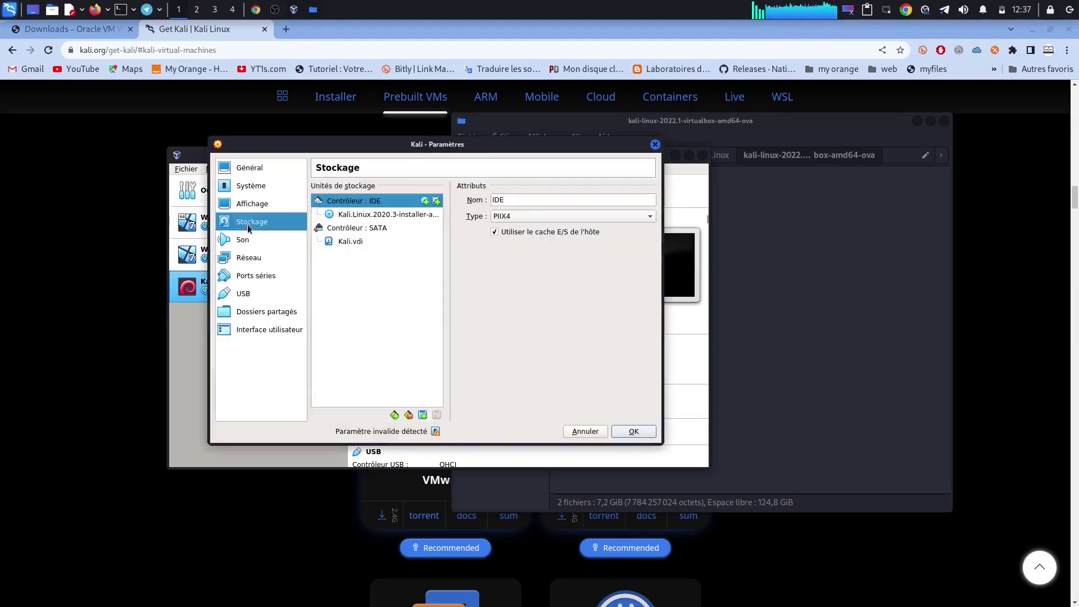
click(400, 214)
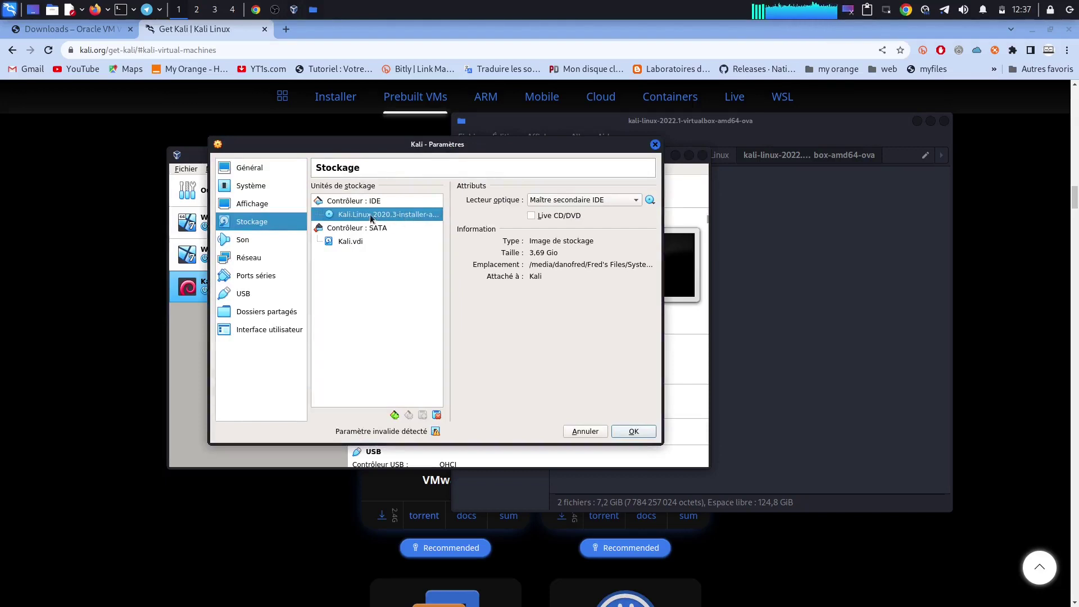
click(437, 415)
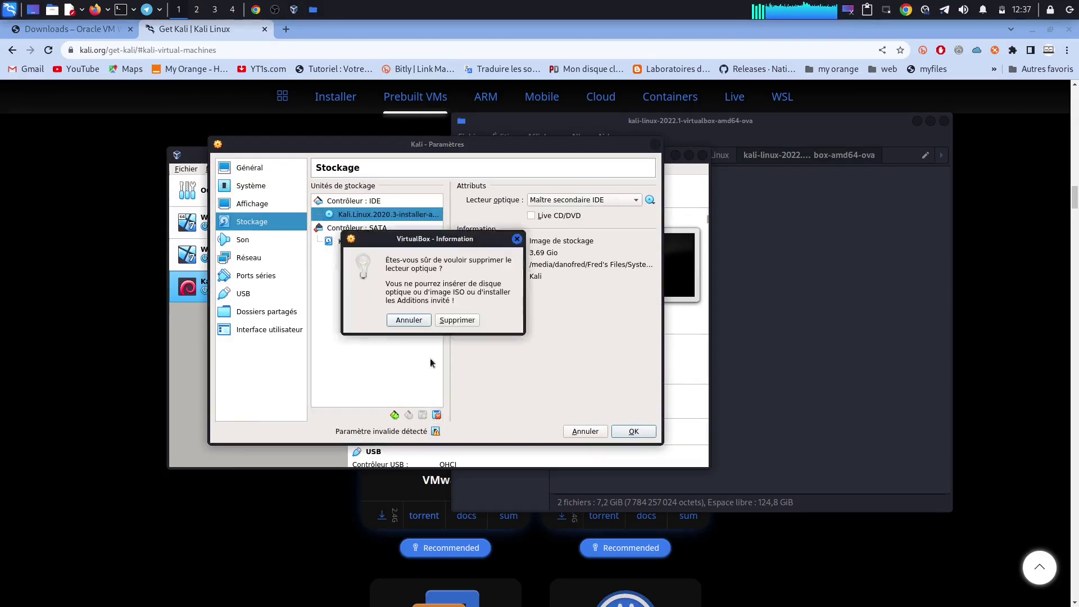
click(461, 321)
Open the hard disk selector for the Kali.vdi disk on Port SATA 0
click(348, 228)
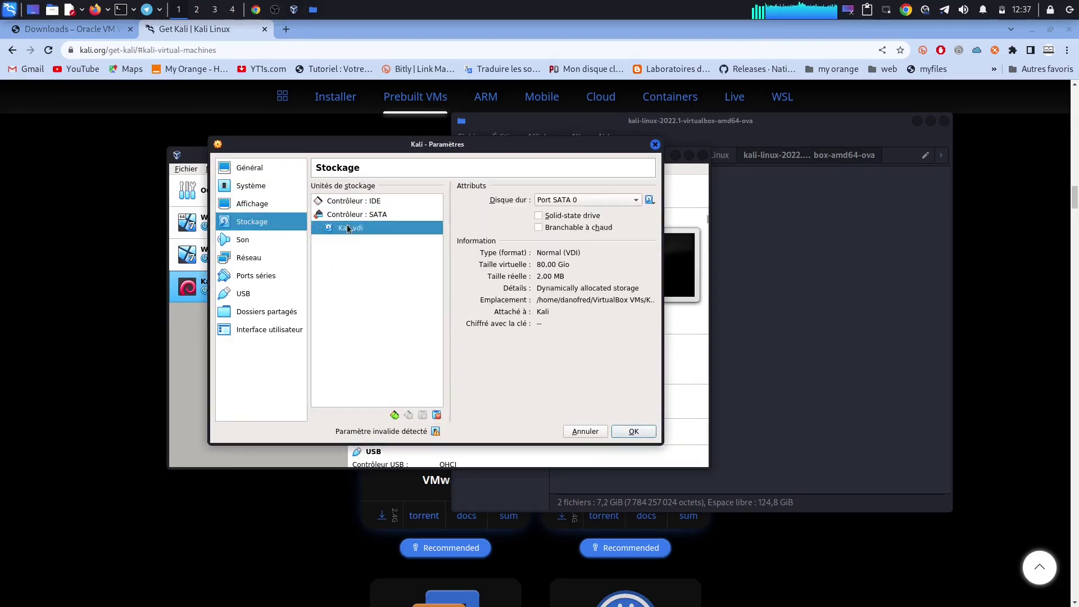
right_click(347, 229)
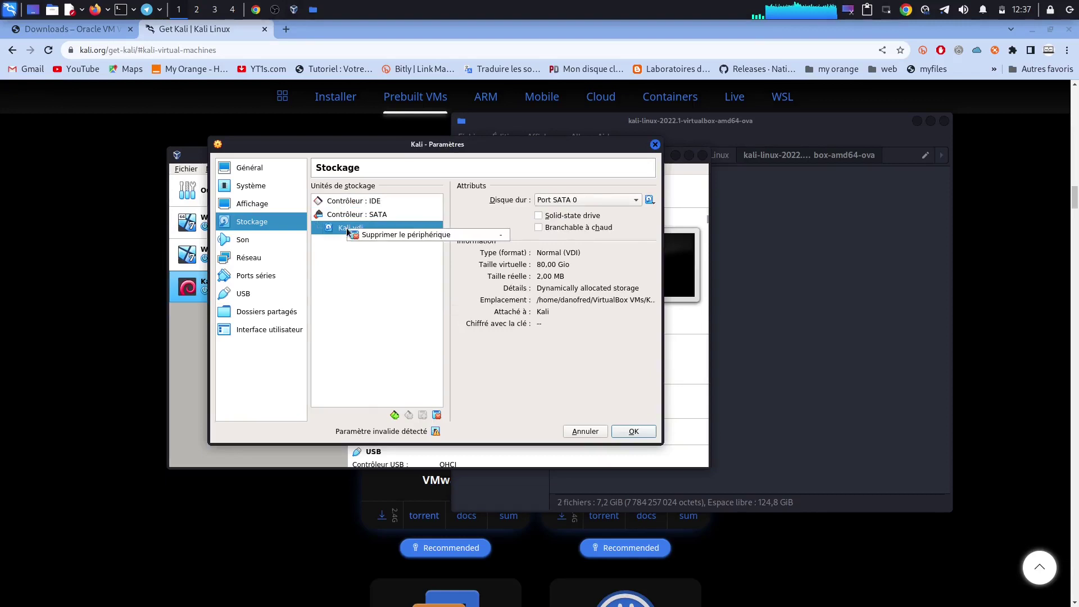
click(391, 276)
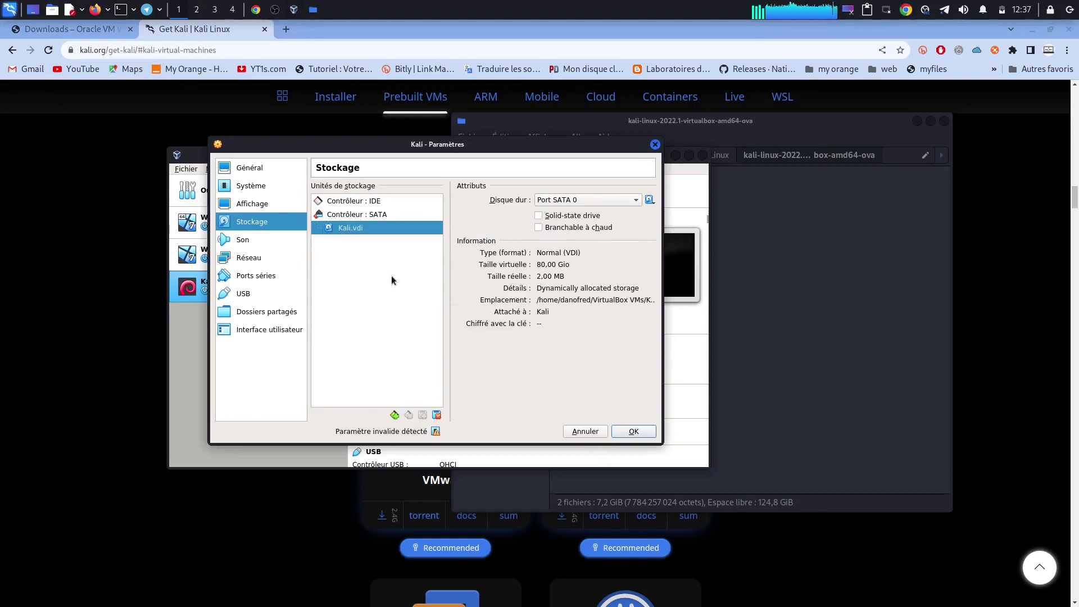
click(648, 201)
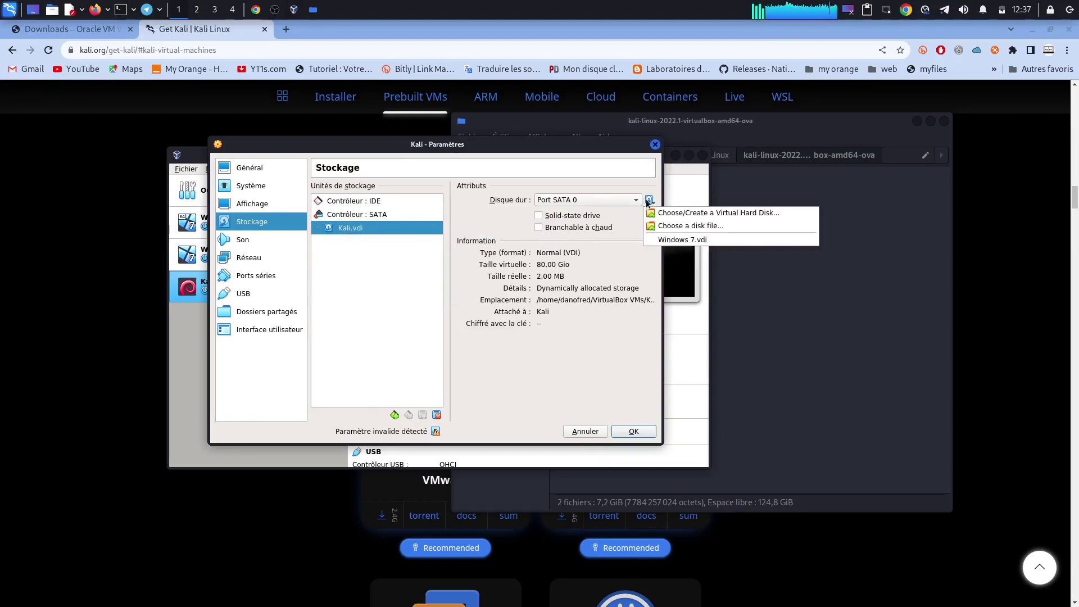
click(672, 217)
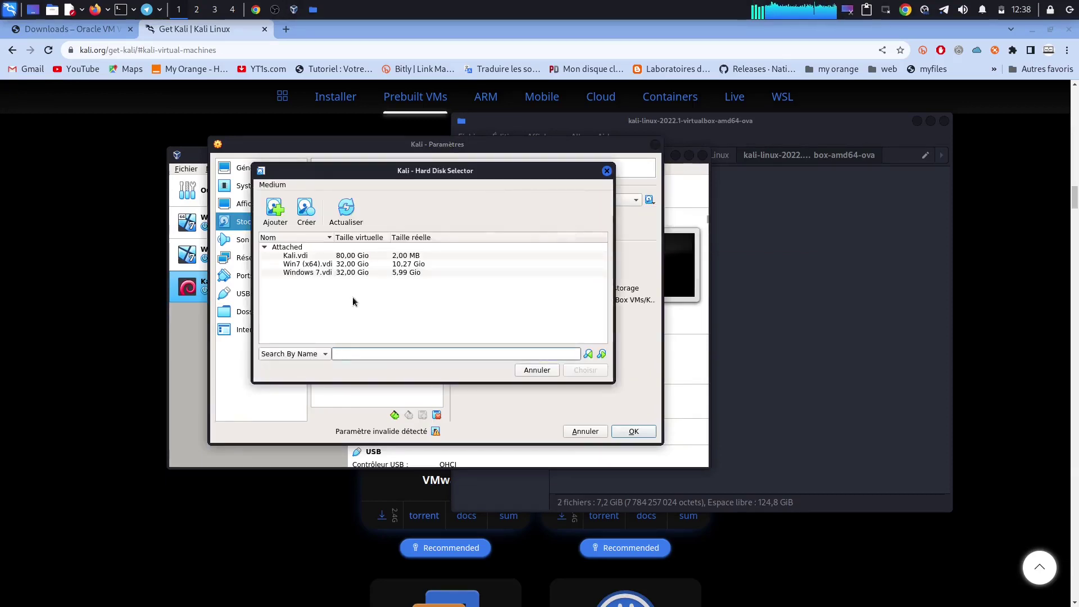
Add kali-linux-2022.1-virtualbox-amd64-disk001.vmdk from the extracted OVA folder, attach it to Port SATA 0 and save the settings
click(274, 211)
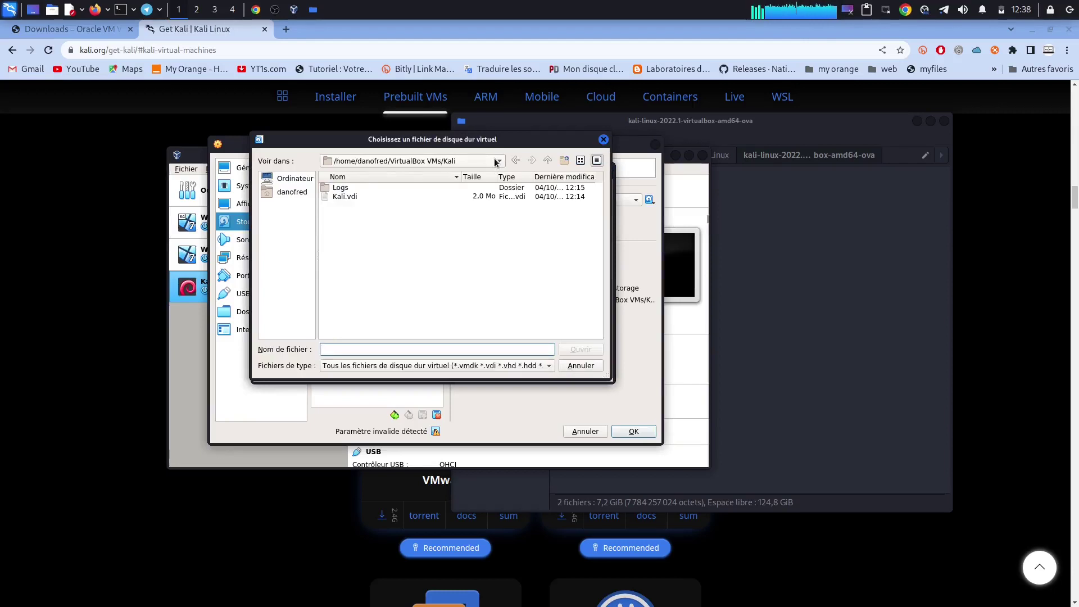
click(497, 161)
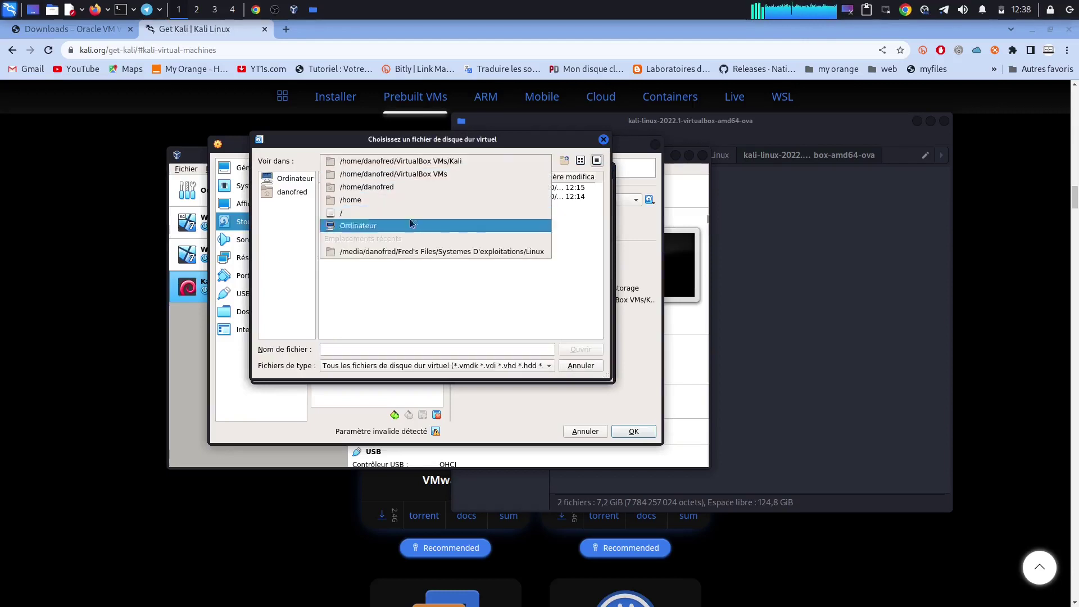
click(388, 252)
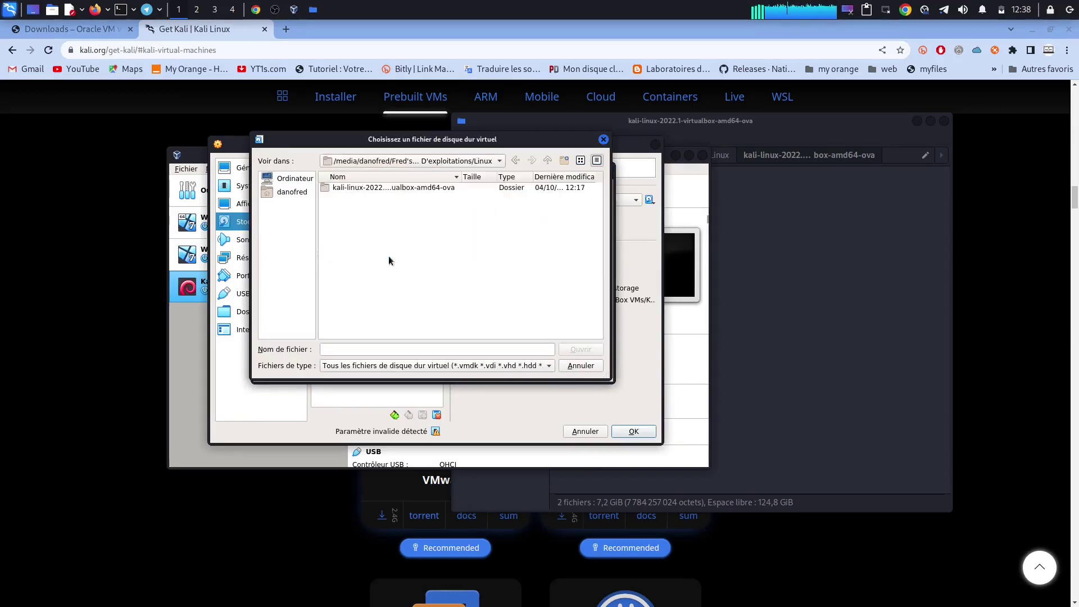
double_click(374, 187)
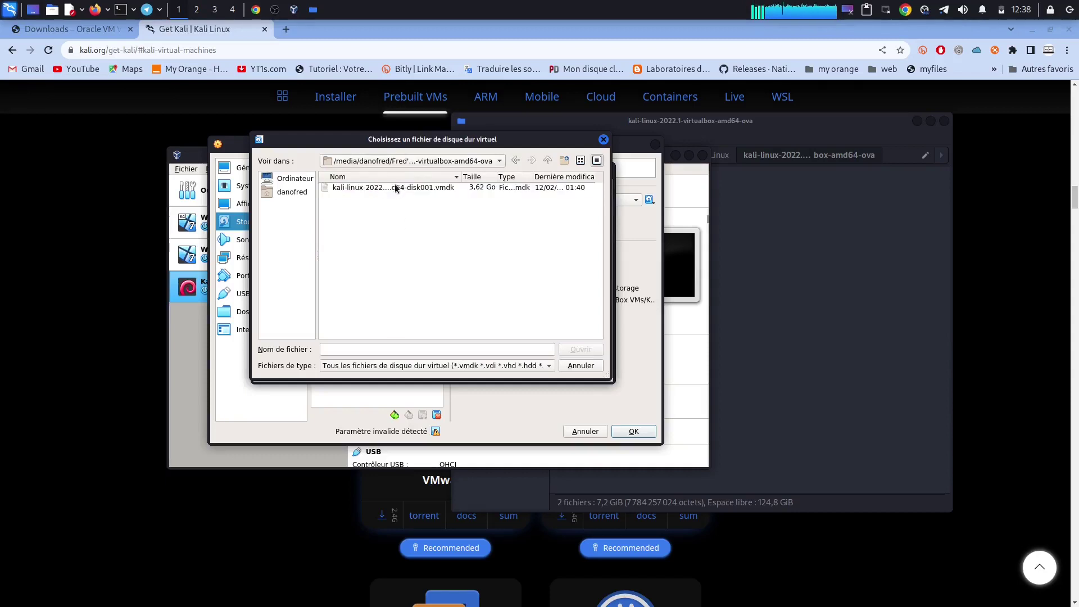
click(448, 189)
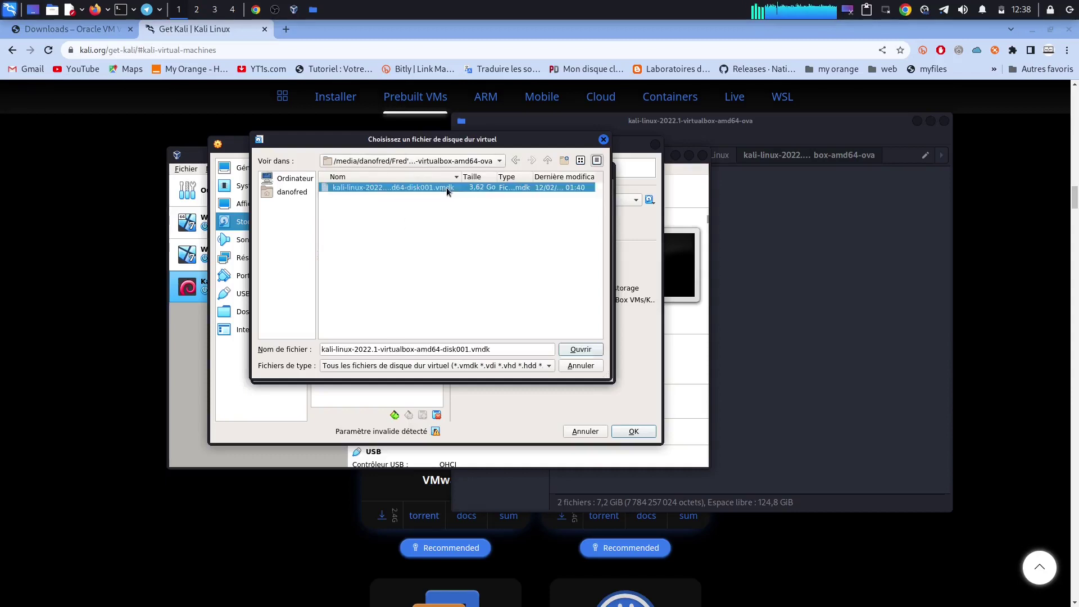
click(580, 349)
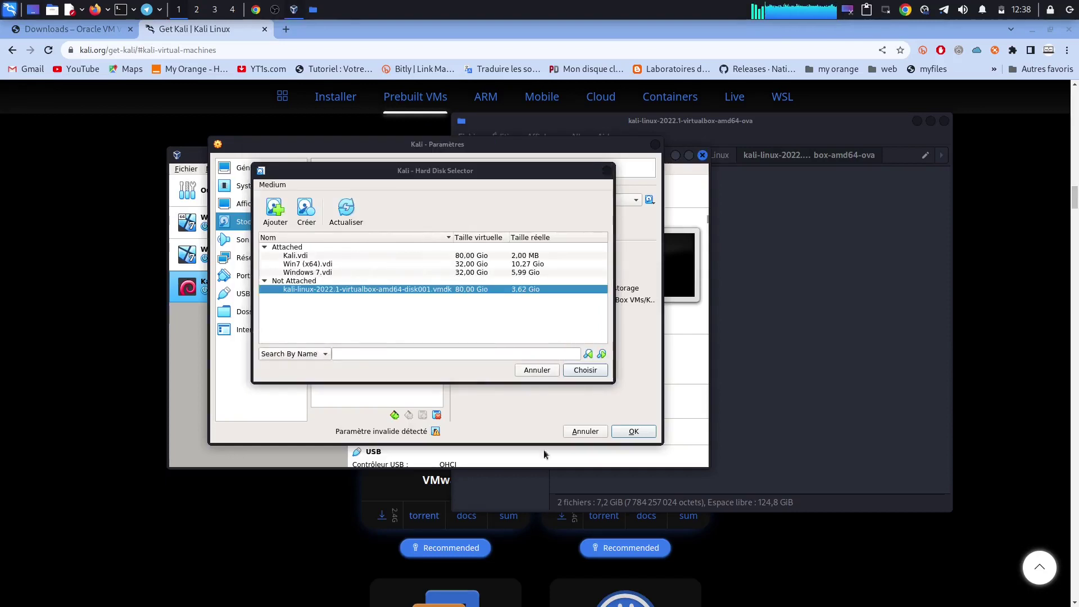
click(593, 373)
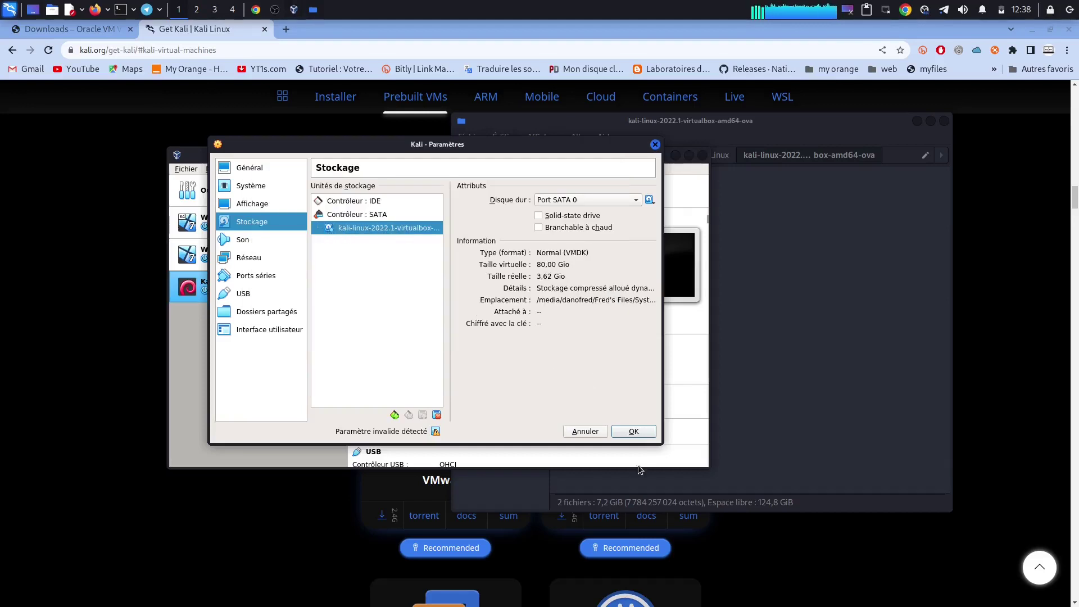
click(629, 433)
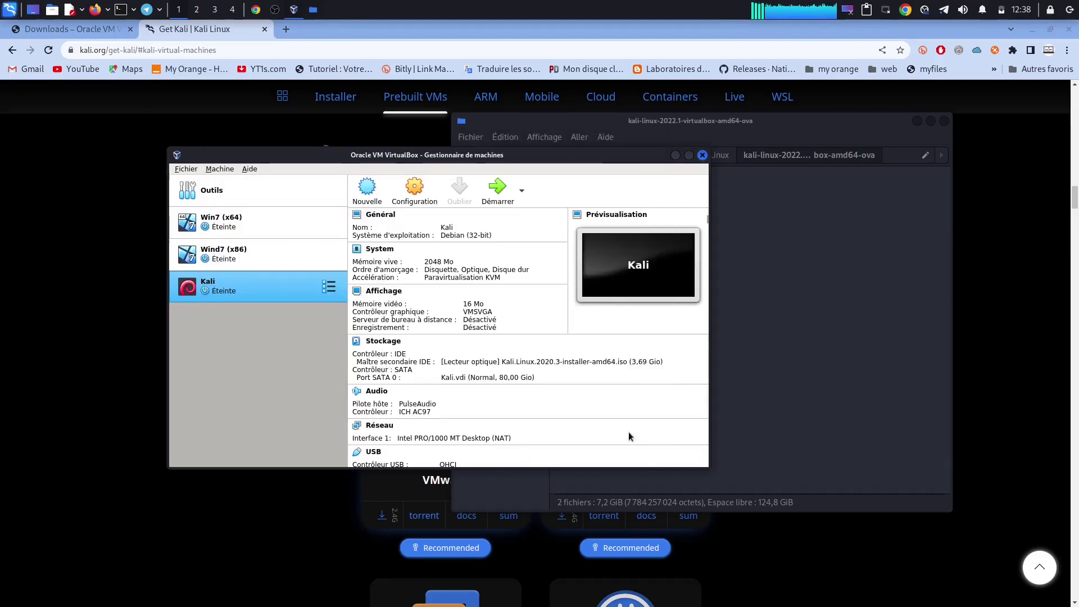
Try to start the Kali machine from the VMDK disk, read the virtualization error details and dismiss the message
click(500, 195)
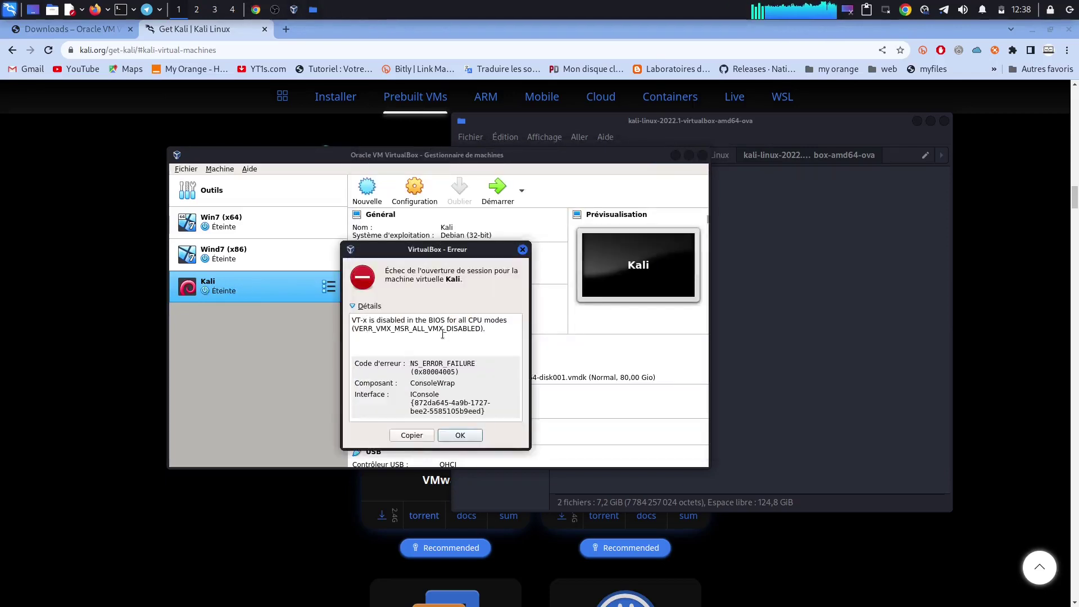
drag(493, 328, 352, 319)
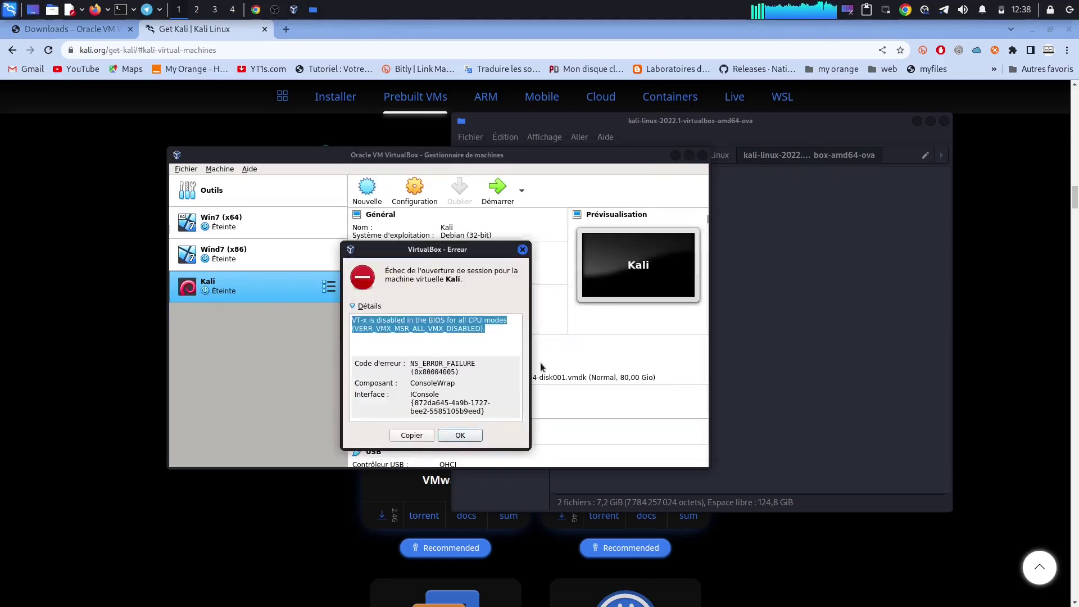
click(460, 435)
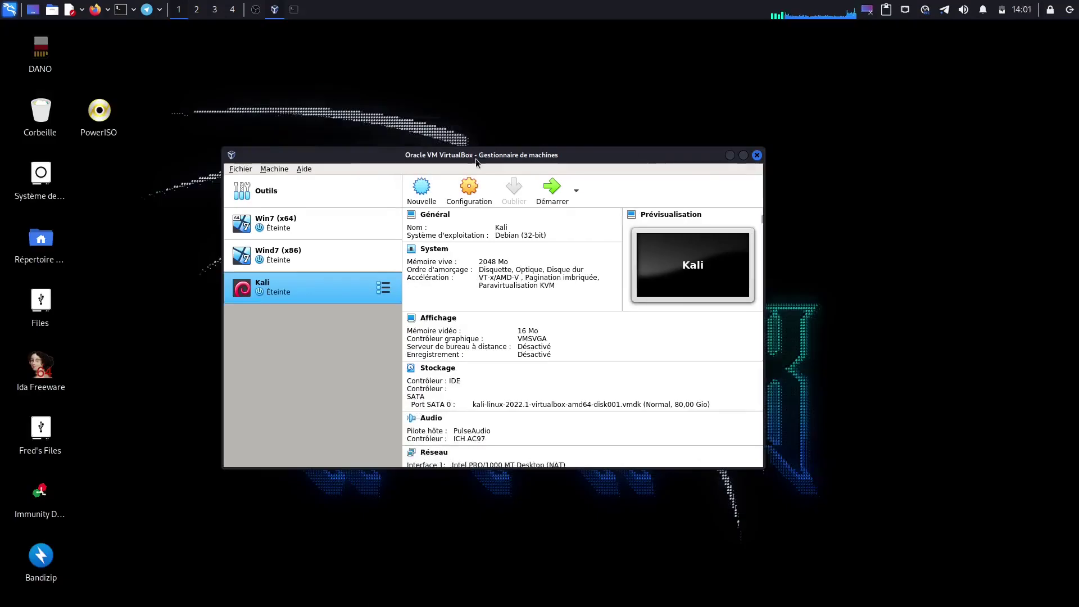
Open the Kali machine's general settings and set the operating system version to Debian (64-bit)
drag(475, 158, 485, 135)
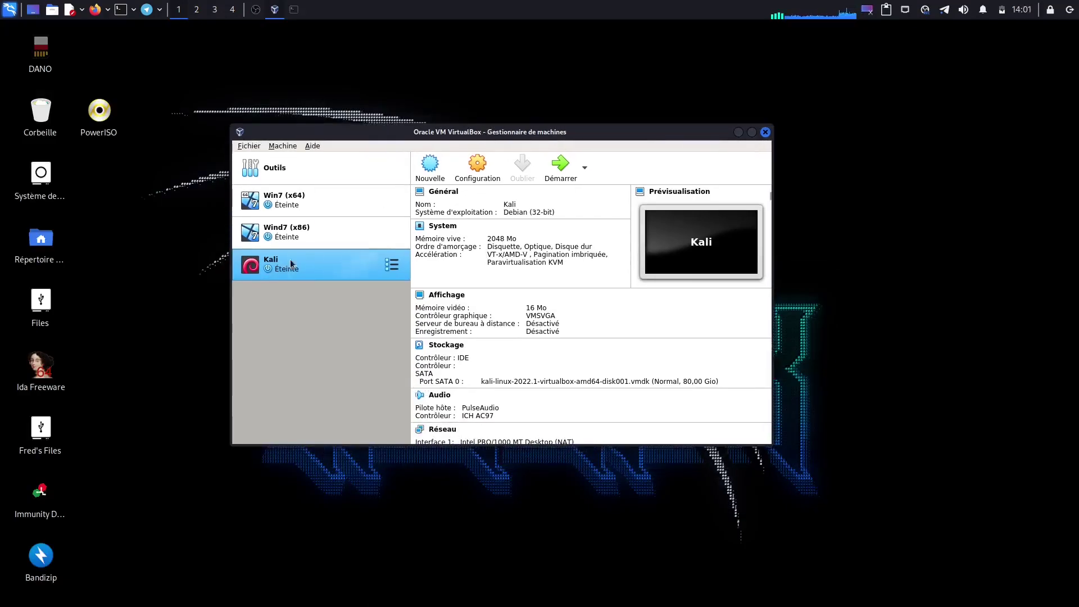
click(488, 184)
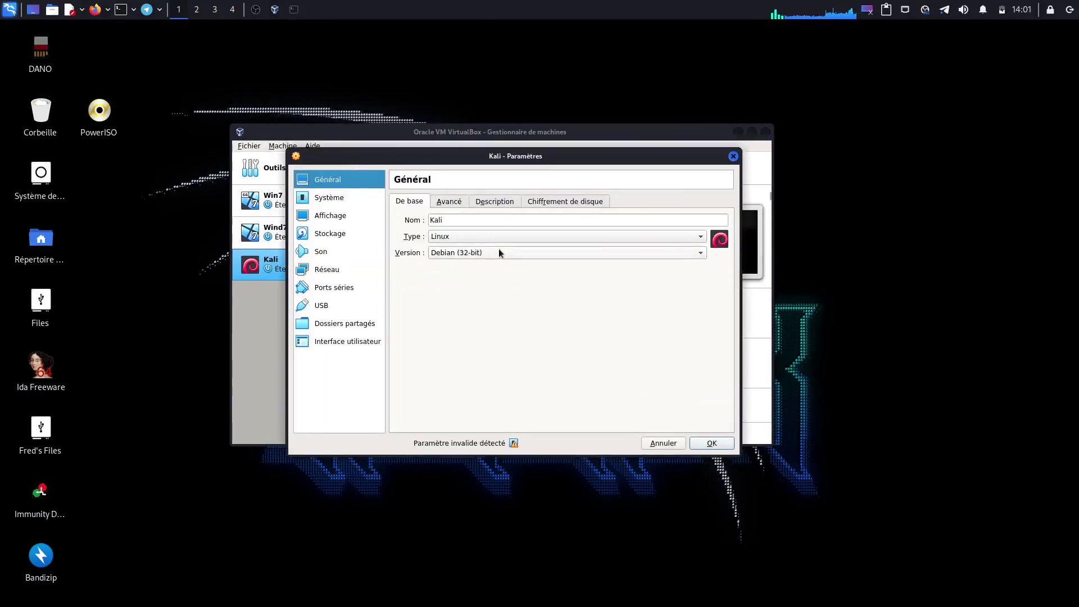
click(497, 251)
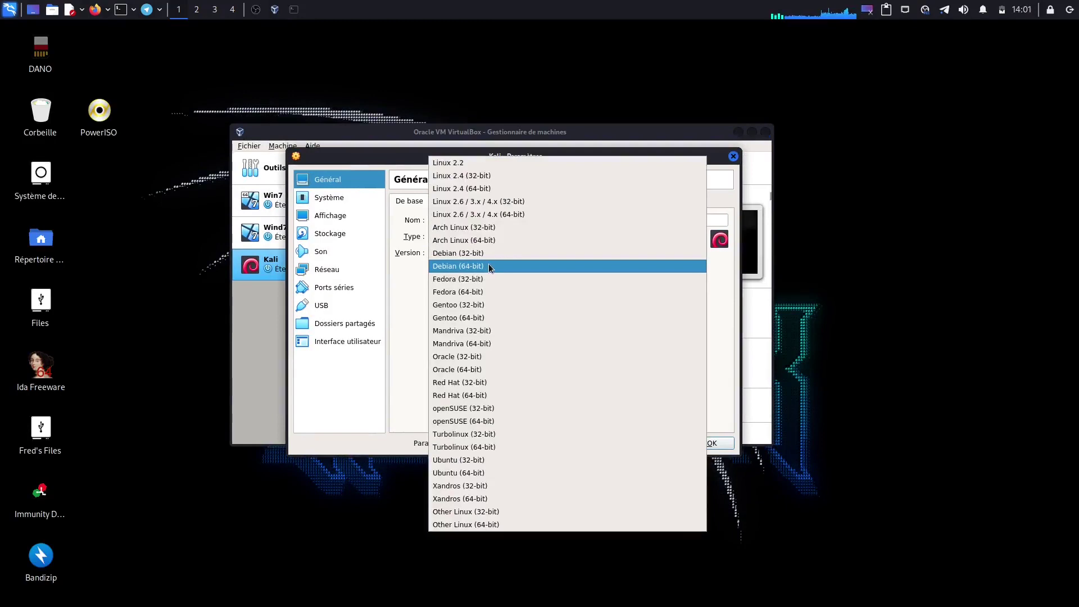
click(489, 267)
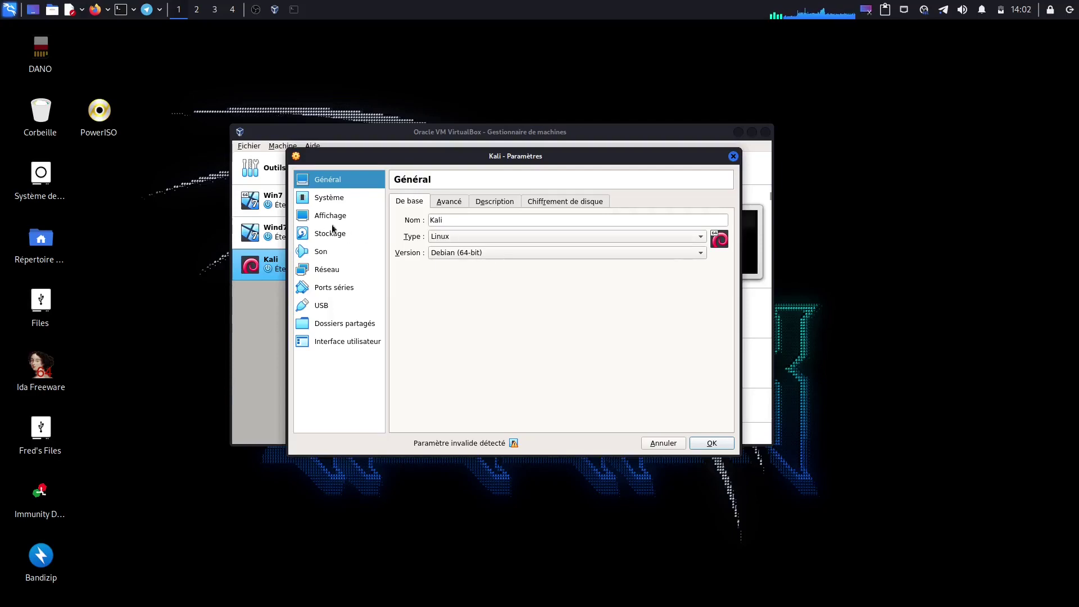
Check the VMDK disk attached to the SATA controller in the storage settings and save the machine settings
click(320, 236)
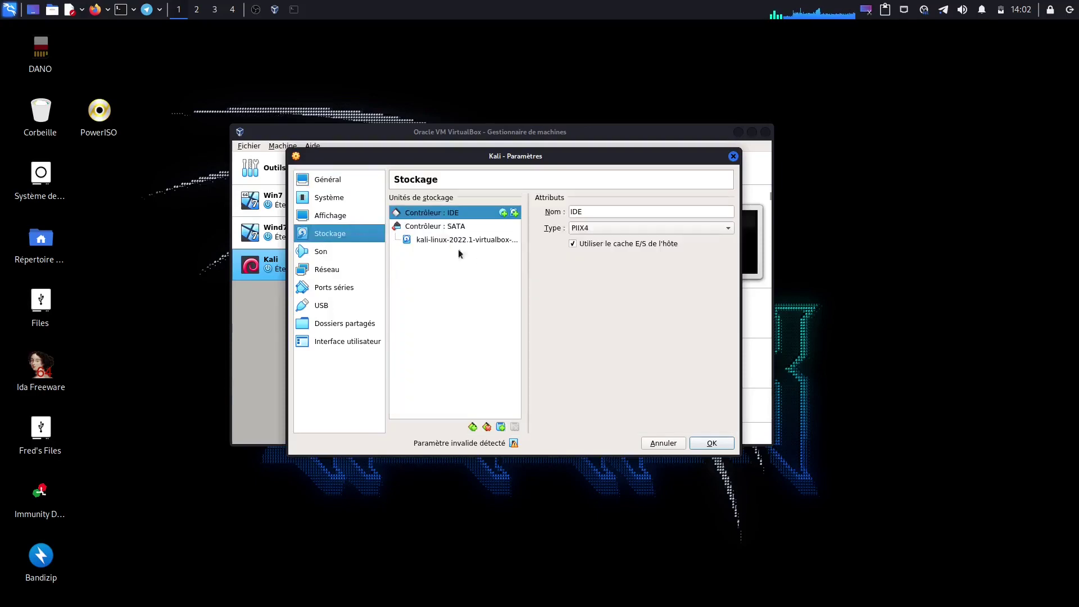
click(443, 241)
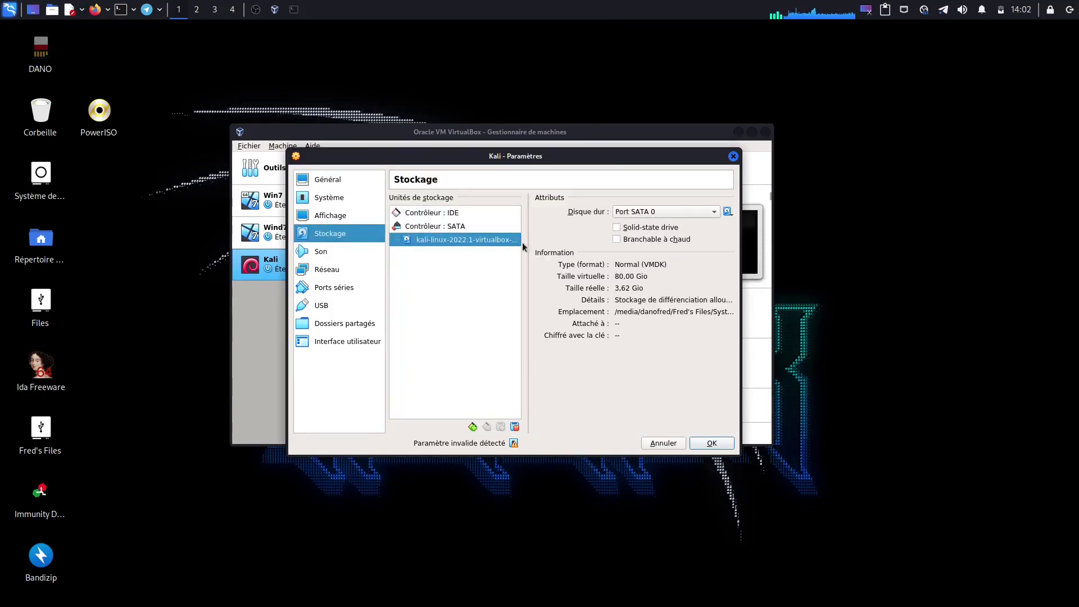
drag(527, 237, 566, 237)
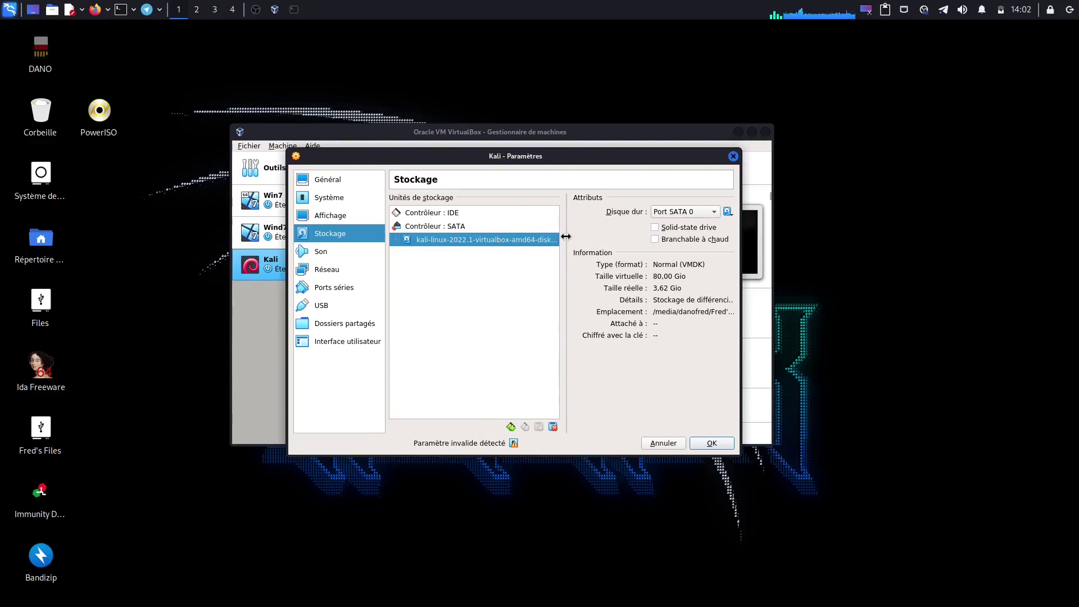
drag(566, 237, 565, 238)
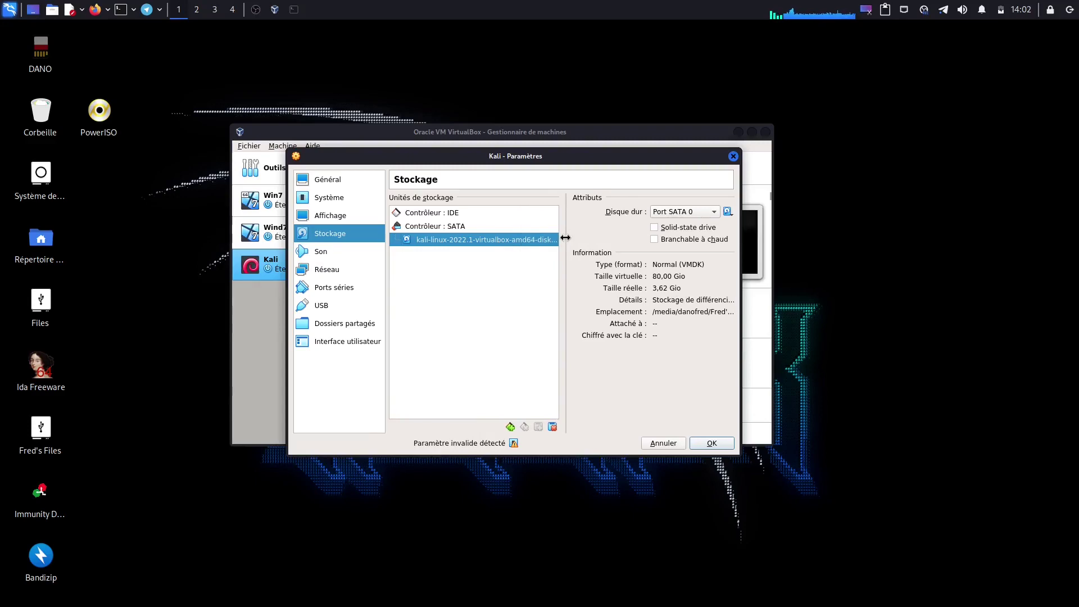
drag(565, 237, 566, 237)
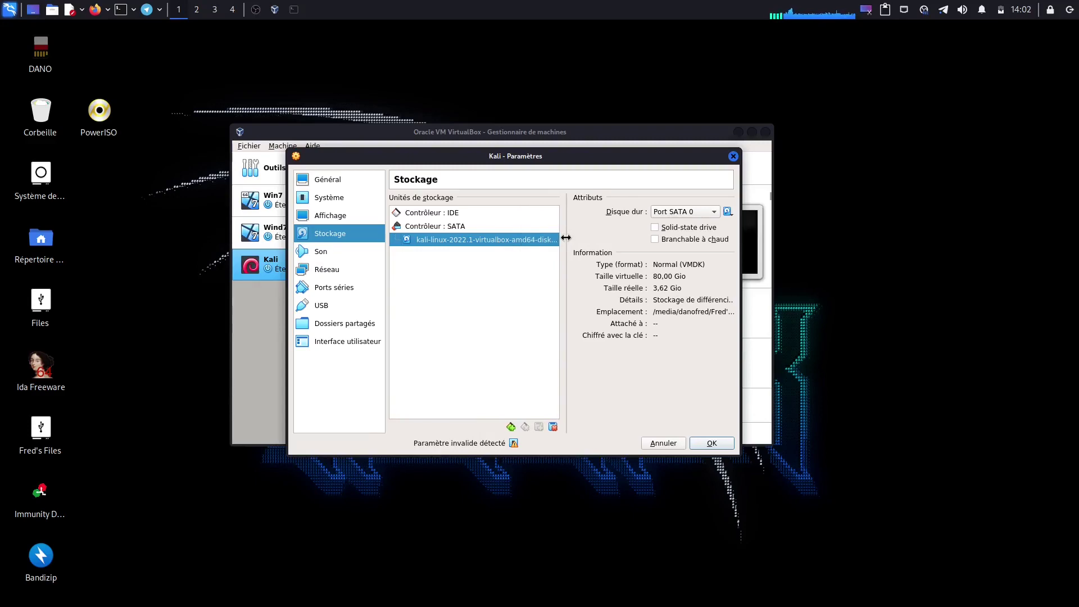
click(710, 442)
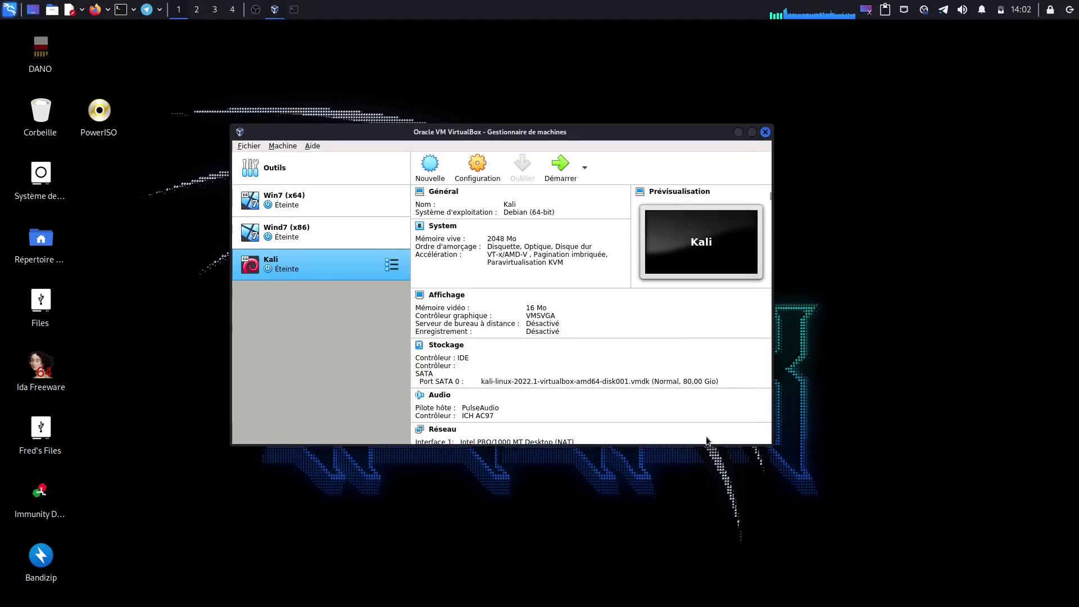
Start the Kali machine, dismiss the keyboard capture notice and boot the Kali GNU/Linux entry
click(558, 175)
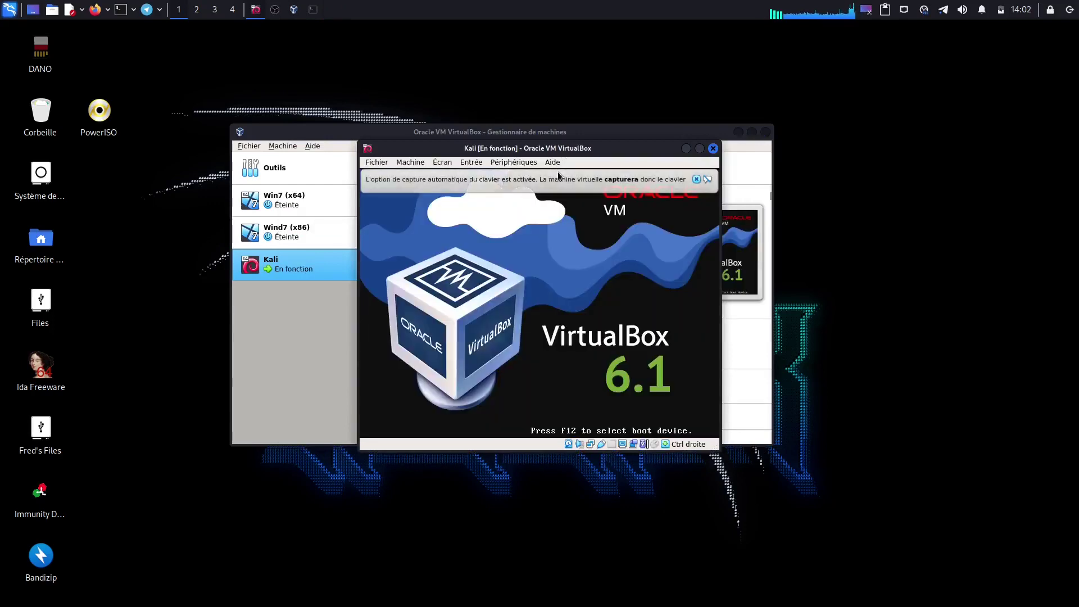
click(696, 178)
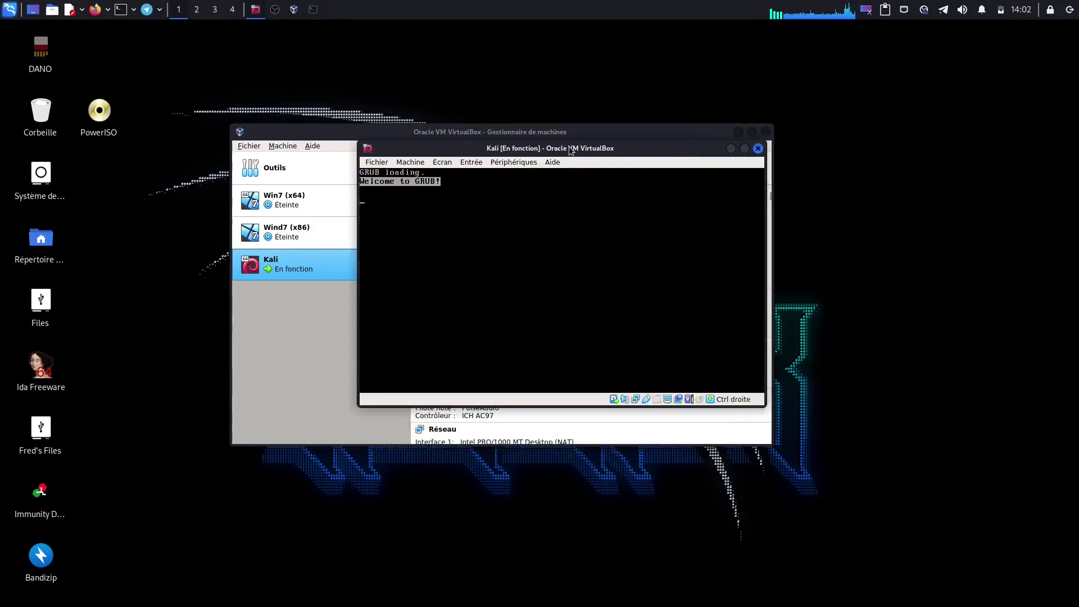
drag(447, 146, 393, 144)
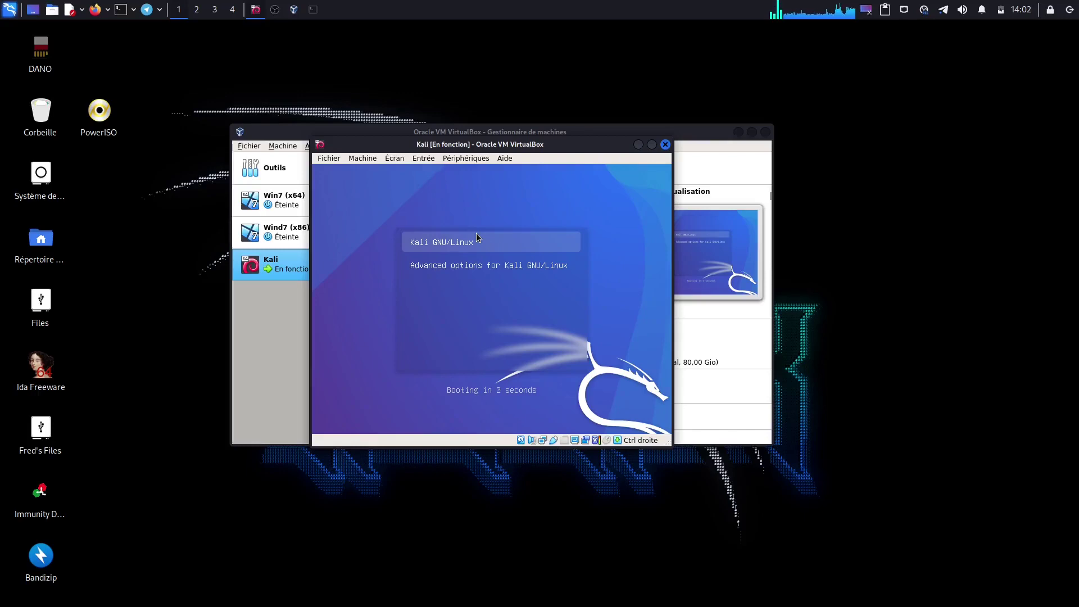
key(Return)
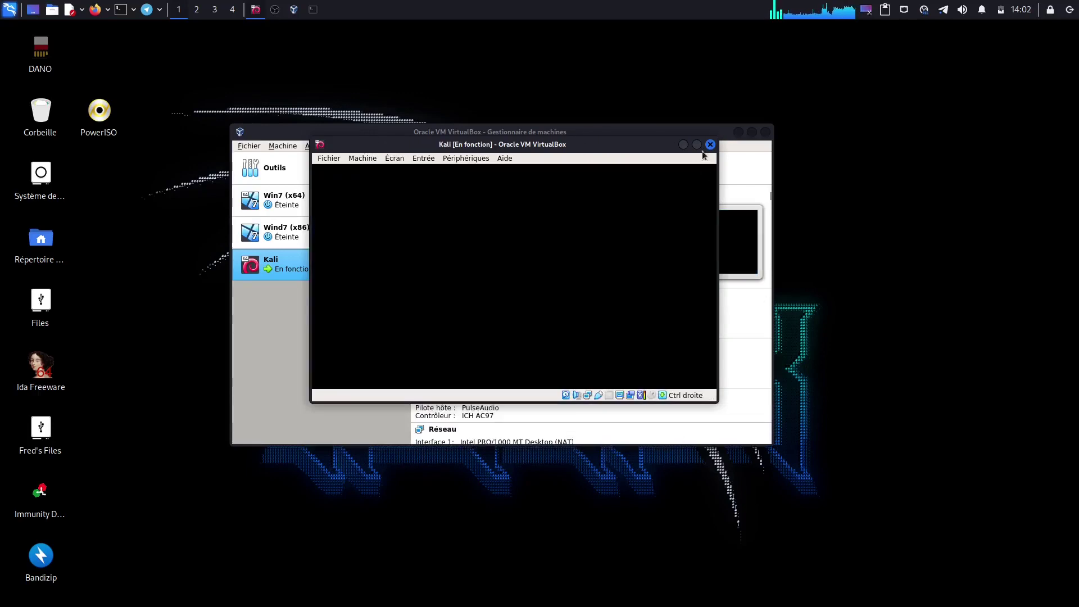
Maximize the running Kali machine window and dismiss the mouse integration notice
click(696, 145)
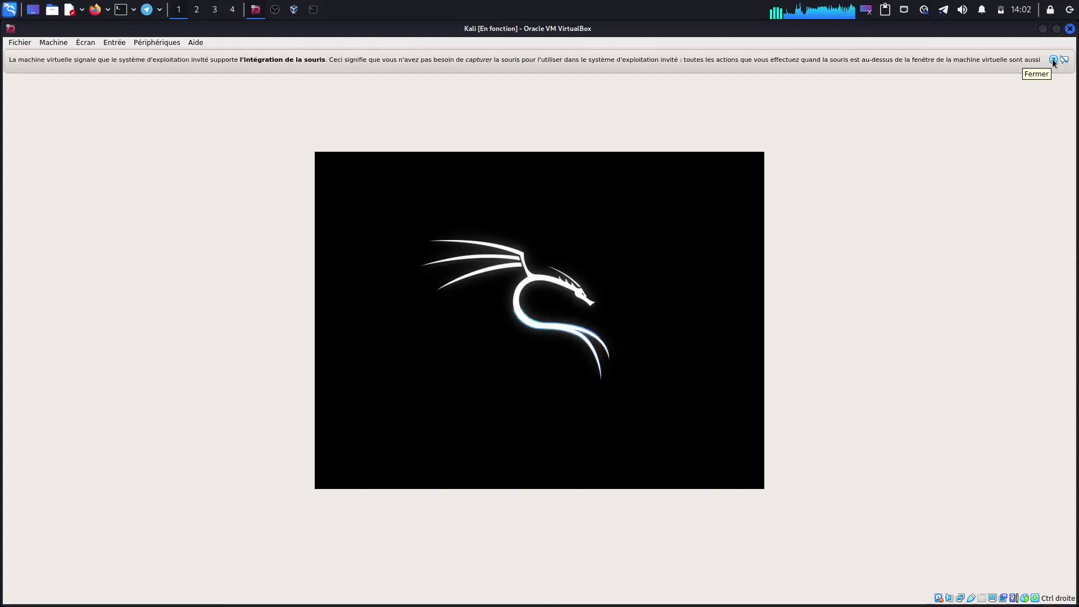
mouse_move(981, 101)
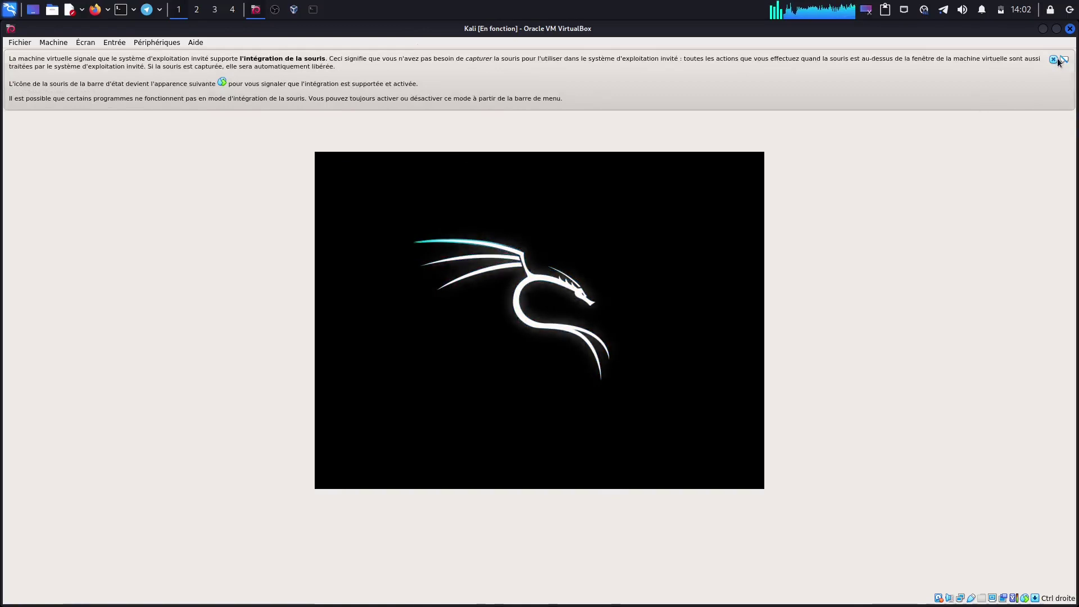
click(1051, 60)
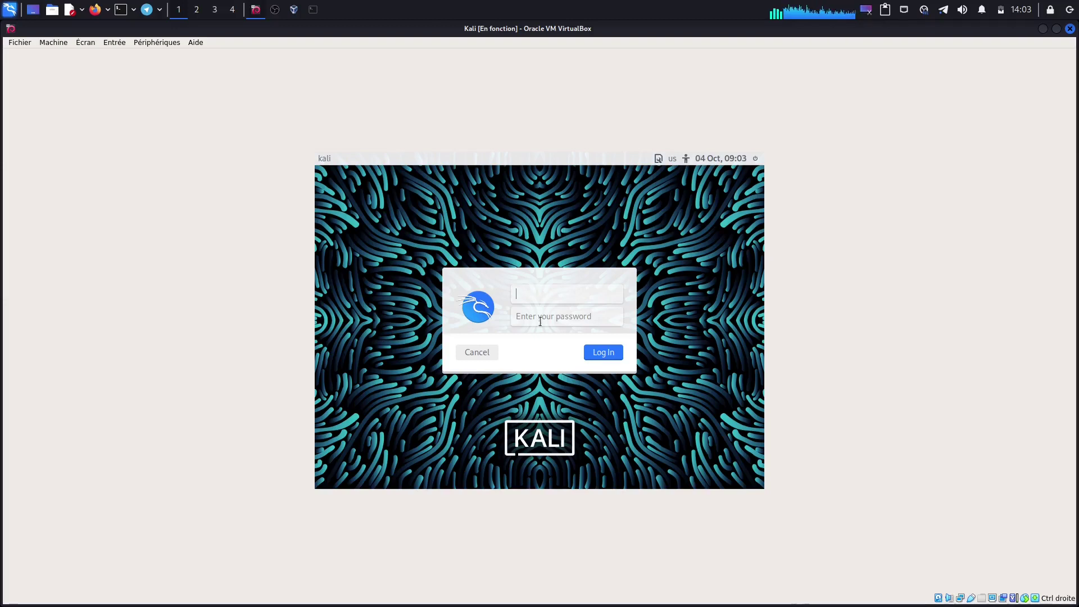
Log in to the Kali guest with the username kali and the account password
click(533, 313)
click(530, 293)
text(kali)
click(549, 318)
text(kali)
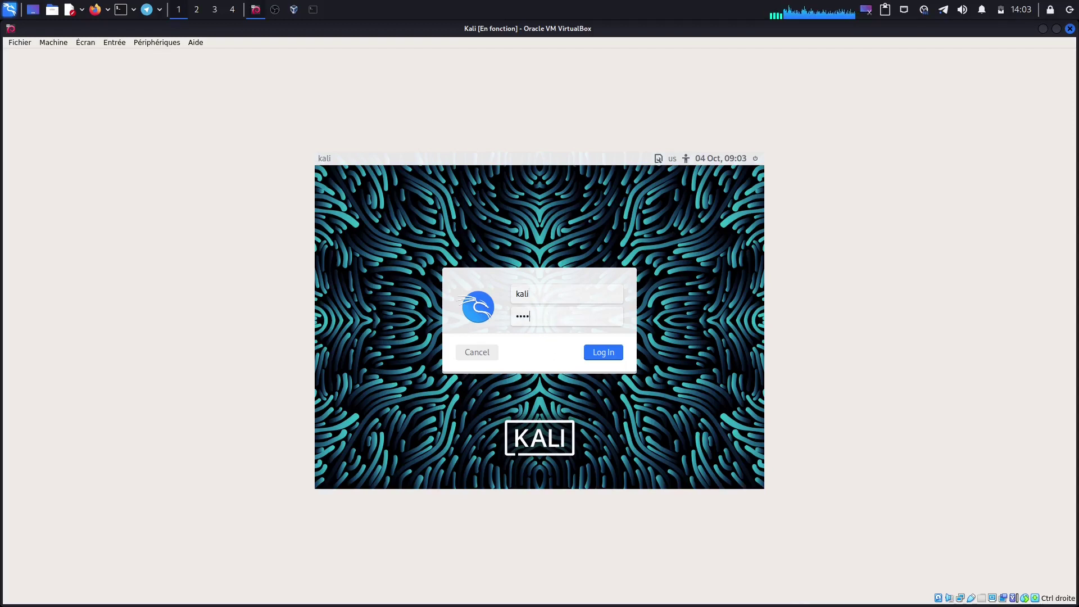
key(Return)
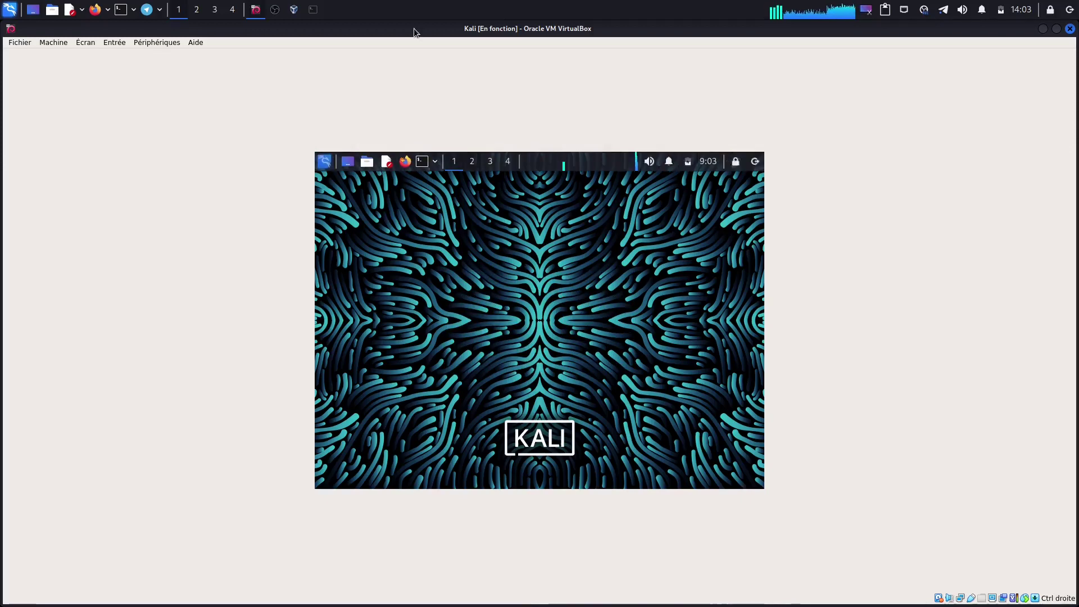
Restore and re-maximize the machine window to refit the guest display, and switch the guest to workspace 1
drag(413, 28, 414, 68)
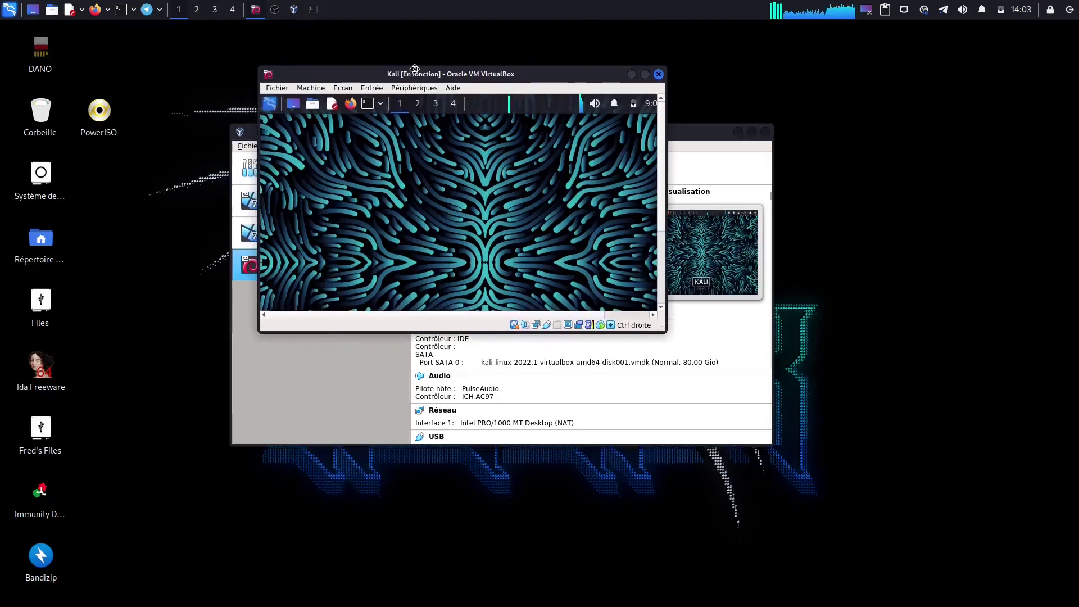
click(644, 74)
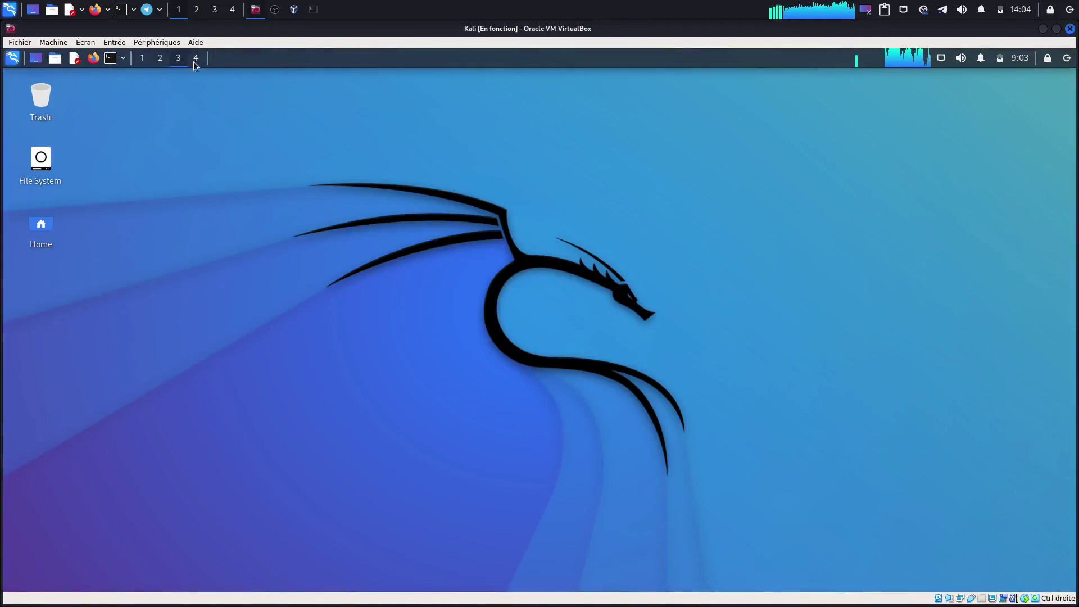
click(143, 57)
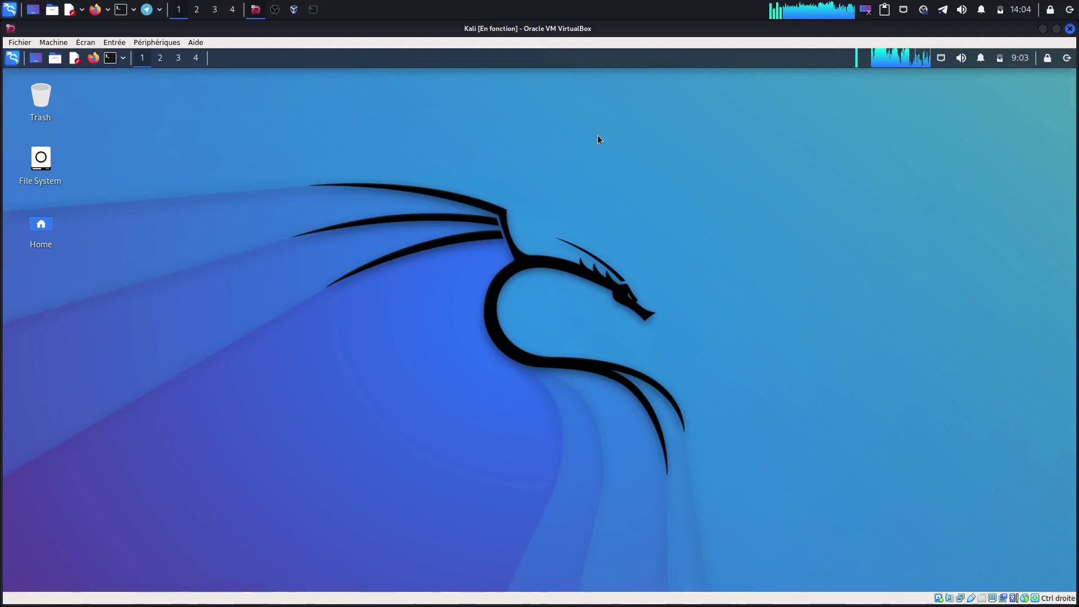
Open a terminal in the Kali guest and move it toward the middle of the desktop
key(ctrl+alt+t)
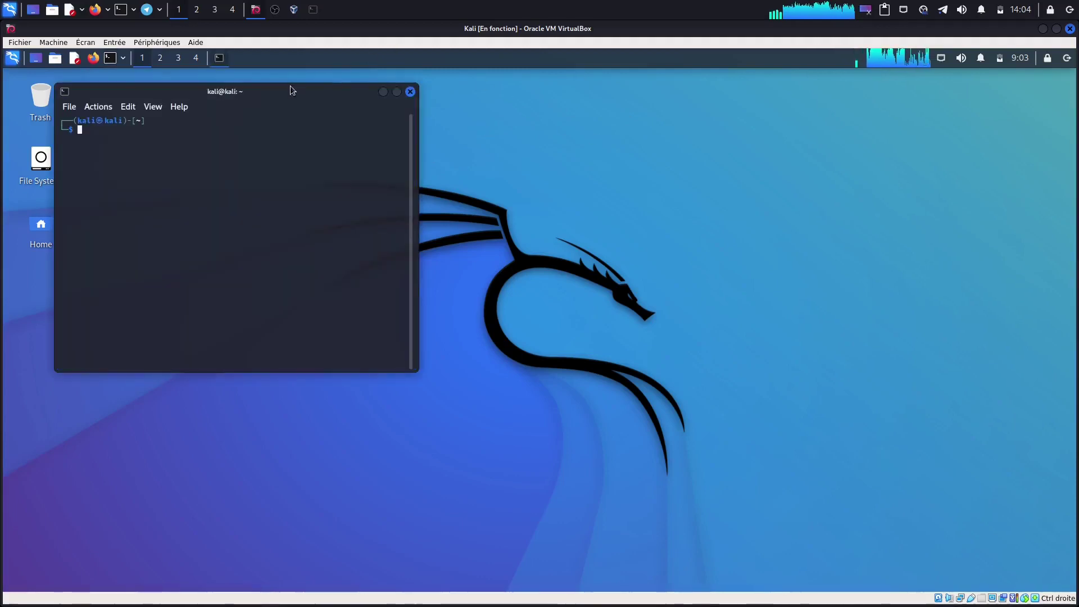
drag(276, 91, 447, 152)
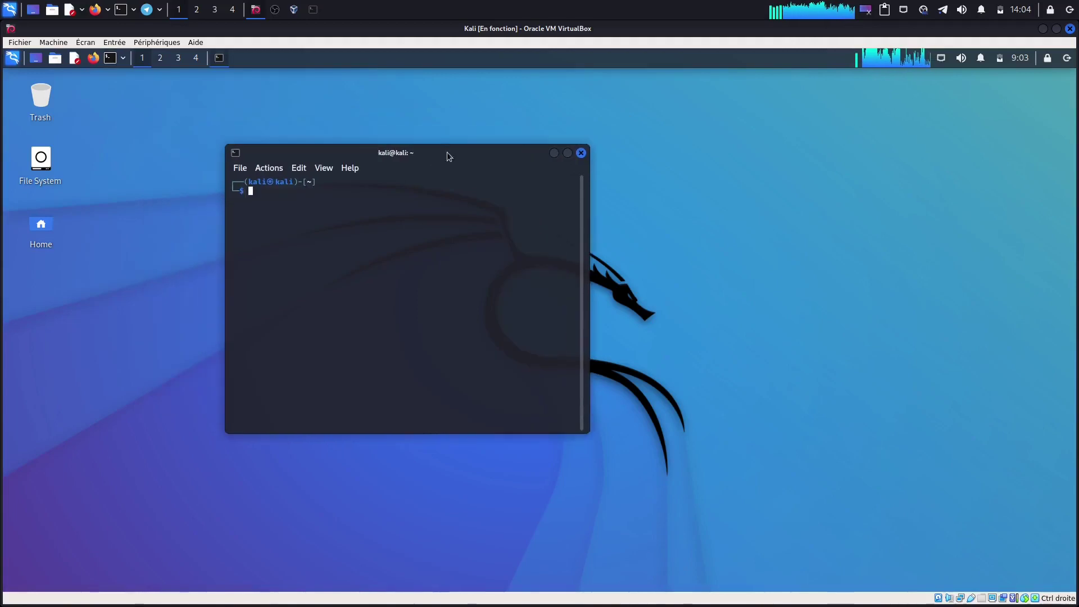
text(apt)
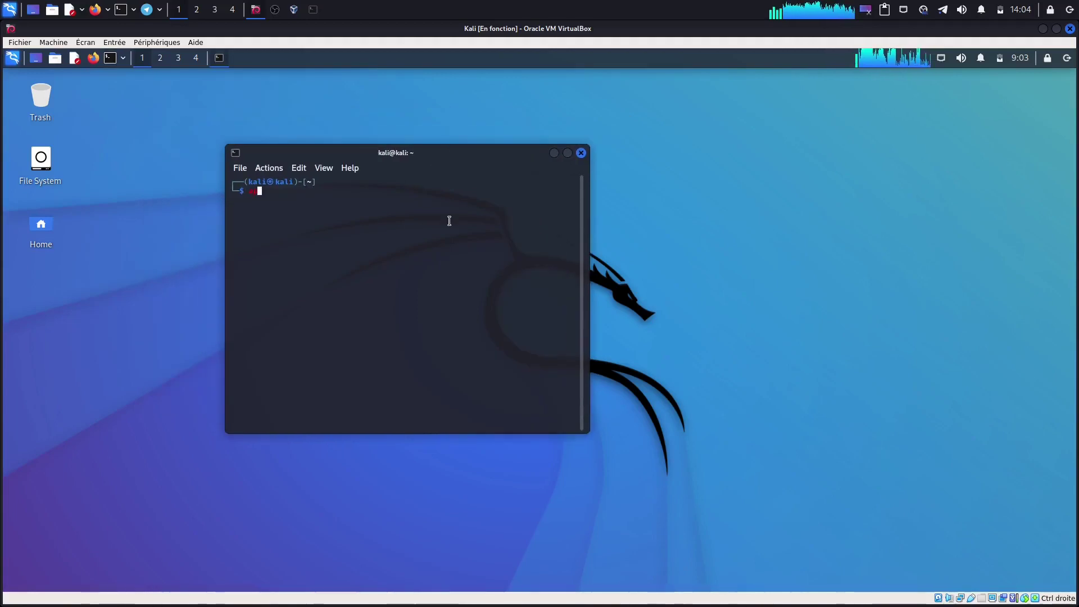
key(BackSpace)
key(BackSpace)
key(BackSpace)
key(BackSpace)
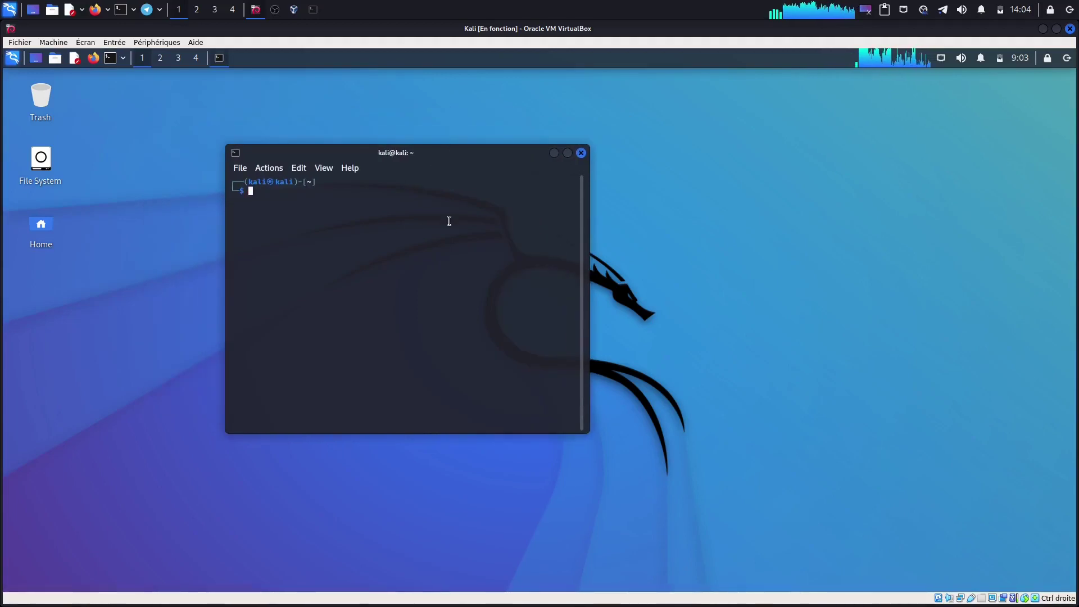
Run sudo apt update in the guest terminal and authorize it with the account password
text(sudo apt inst)
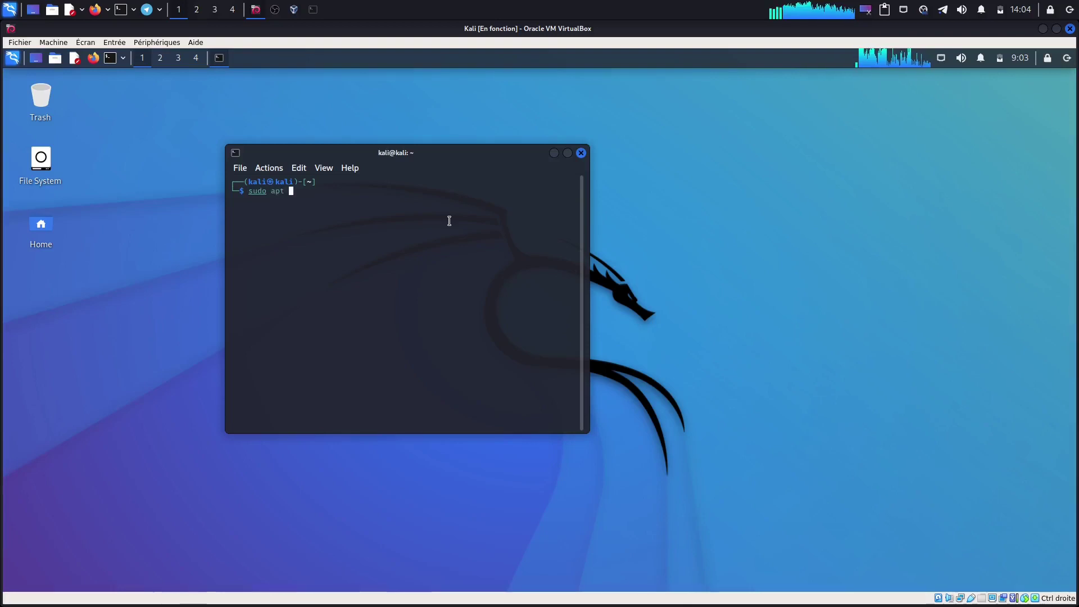
key(BackSpace)
key(BackSpace)
key(BackSpace)
key(BackSpace)
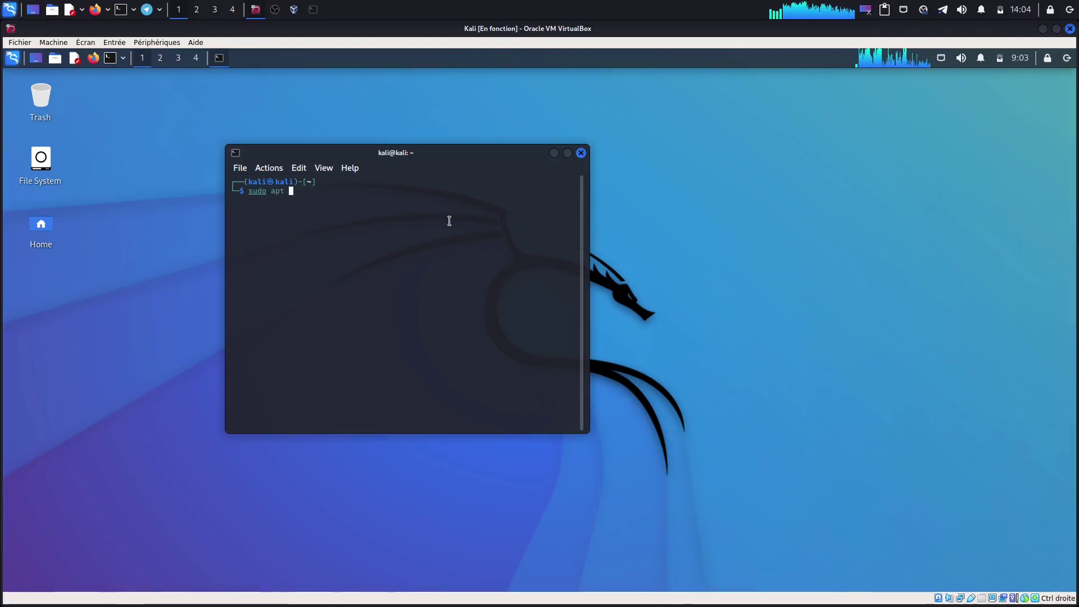
text(update)
key(Return)
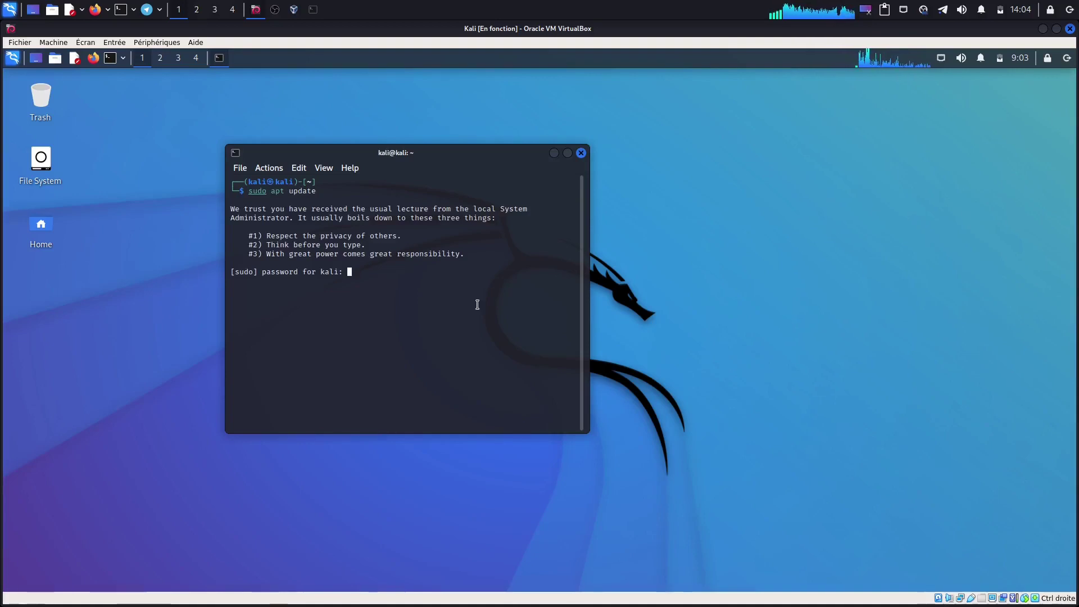
key(Return)
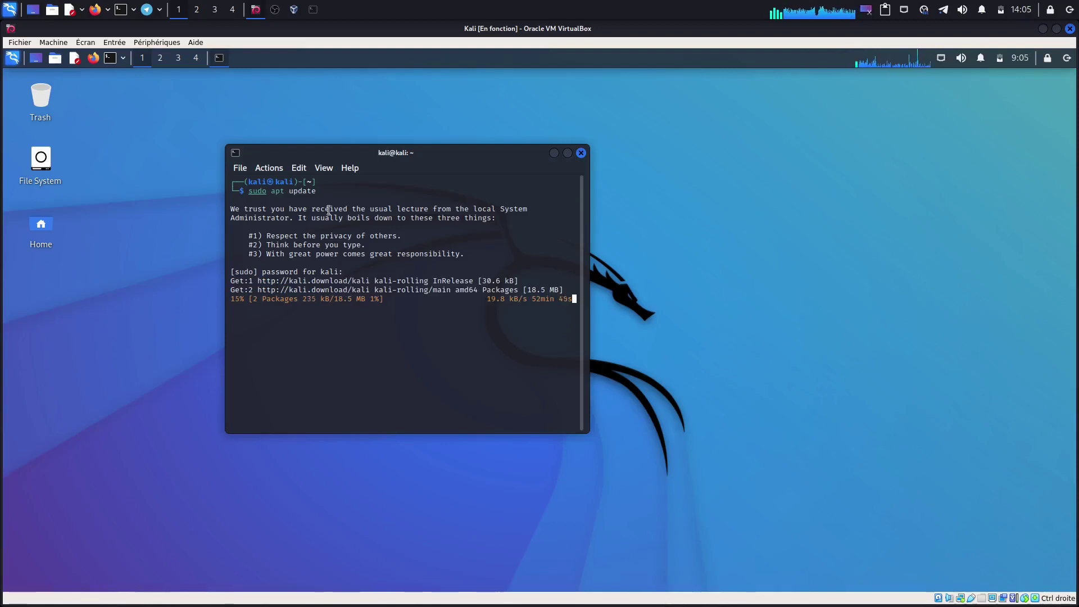
Launch Firefox in the guest, minimize the terminal and move the browser window to the middle of the desktop
click(94, 59)
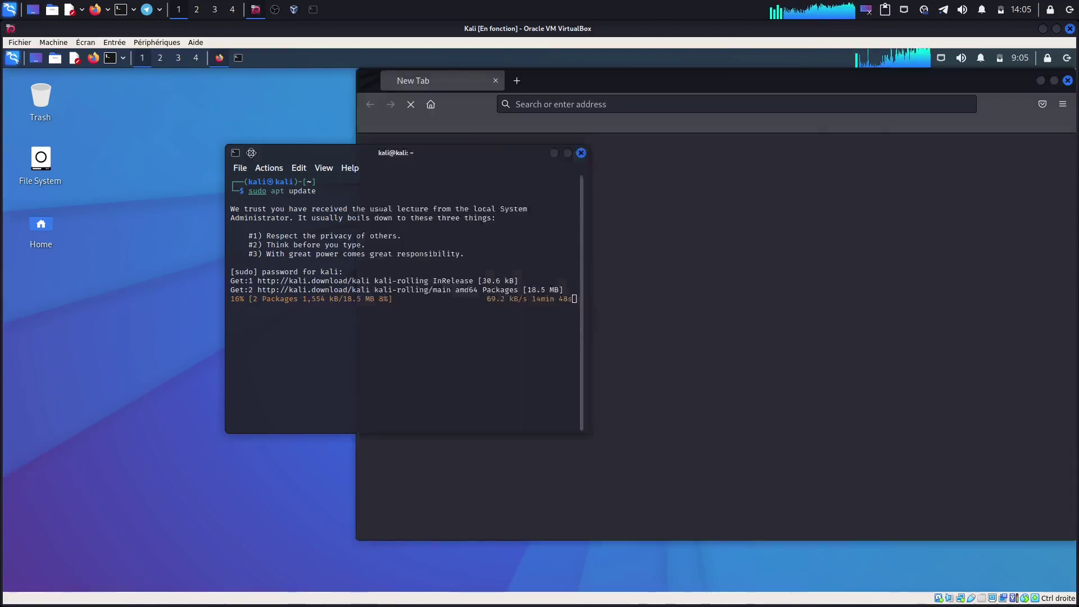
drag(522, 153, 430, 147)
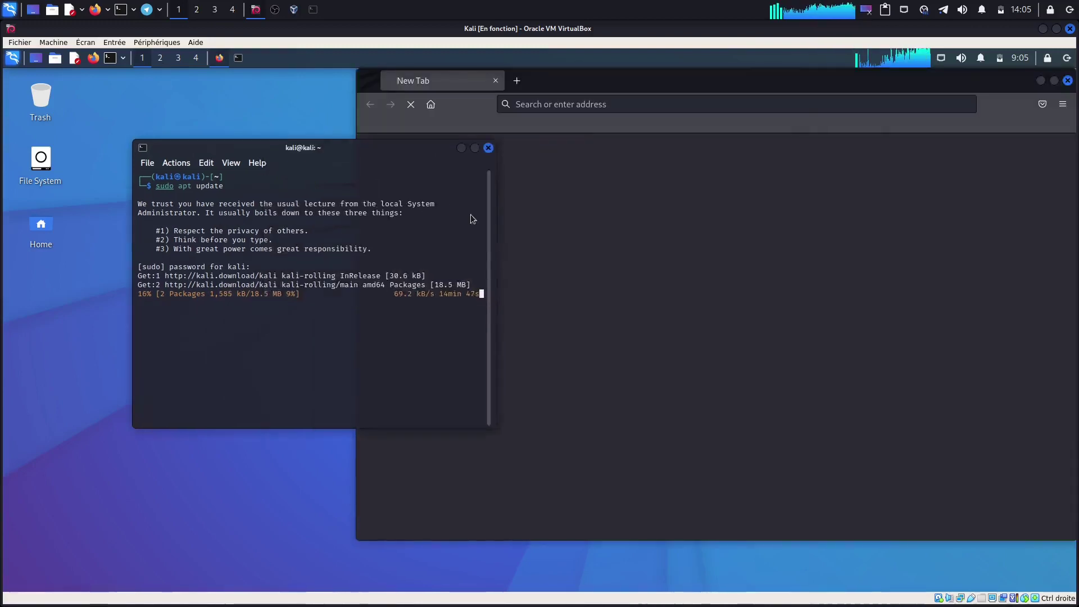
click(462, 148)
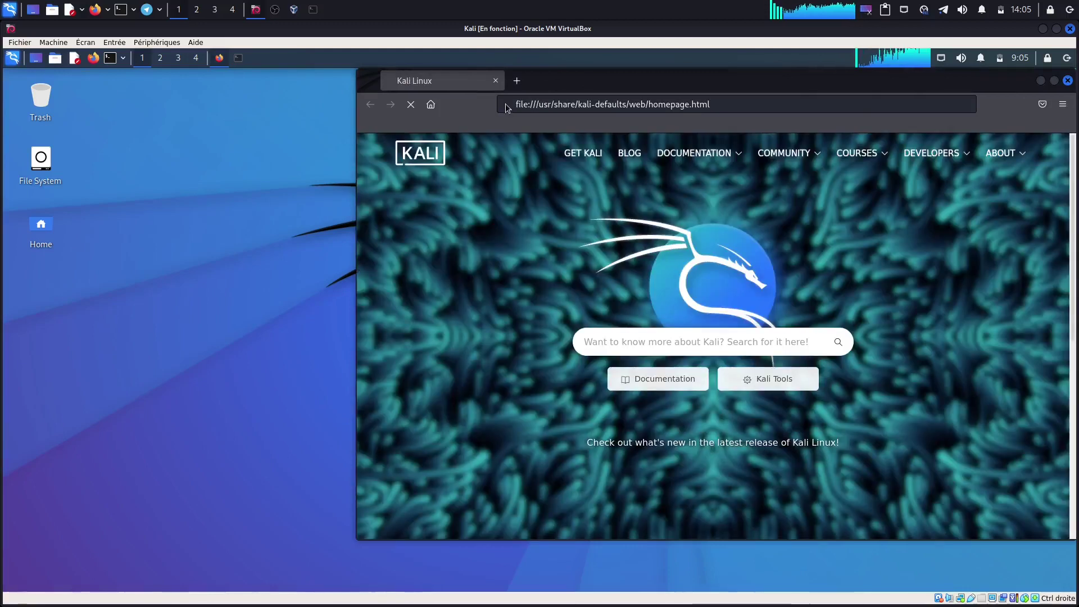
drag(471, 94, 297, 105)
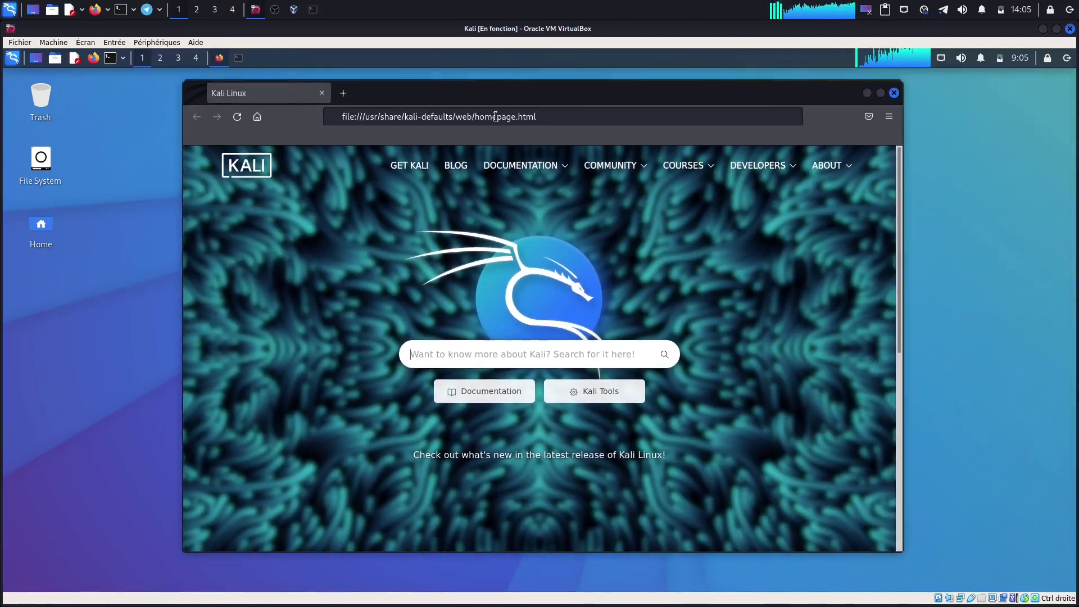
Test the guest's internet access by searching the web for "google." and close the browser
click(495, 116)
text(google)
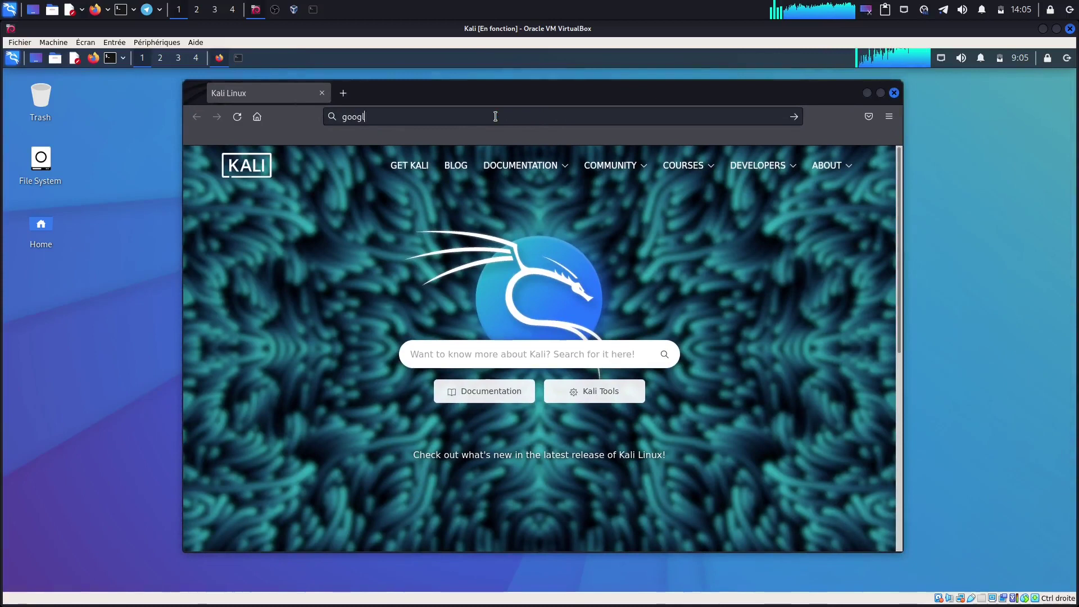
key(BackSpace)
key(BackSpace)
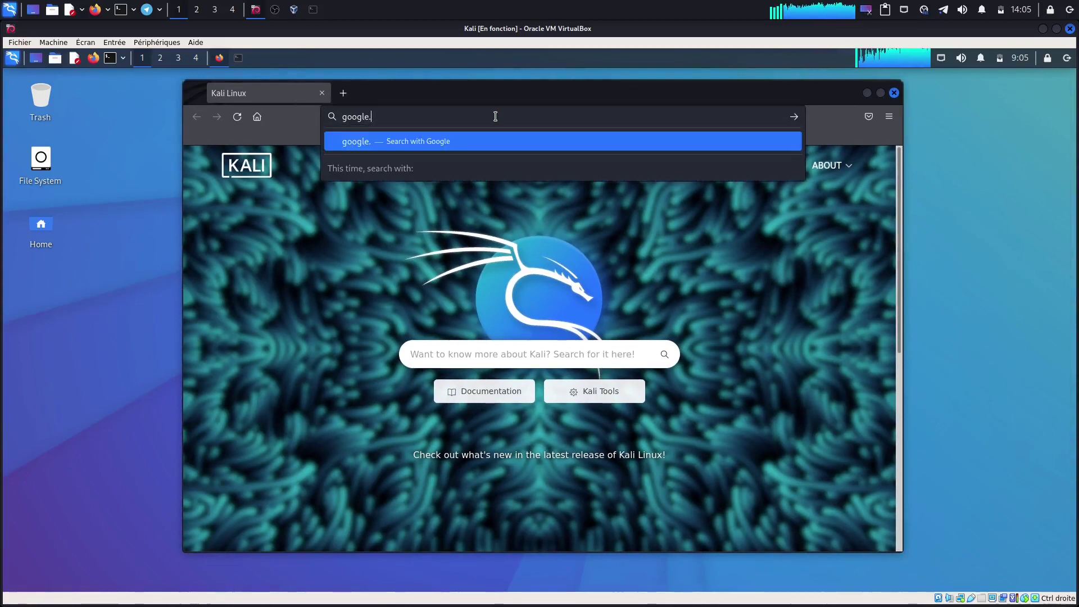
key(Return)
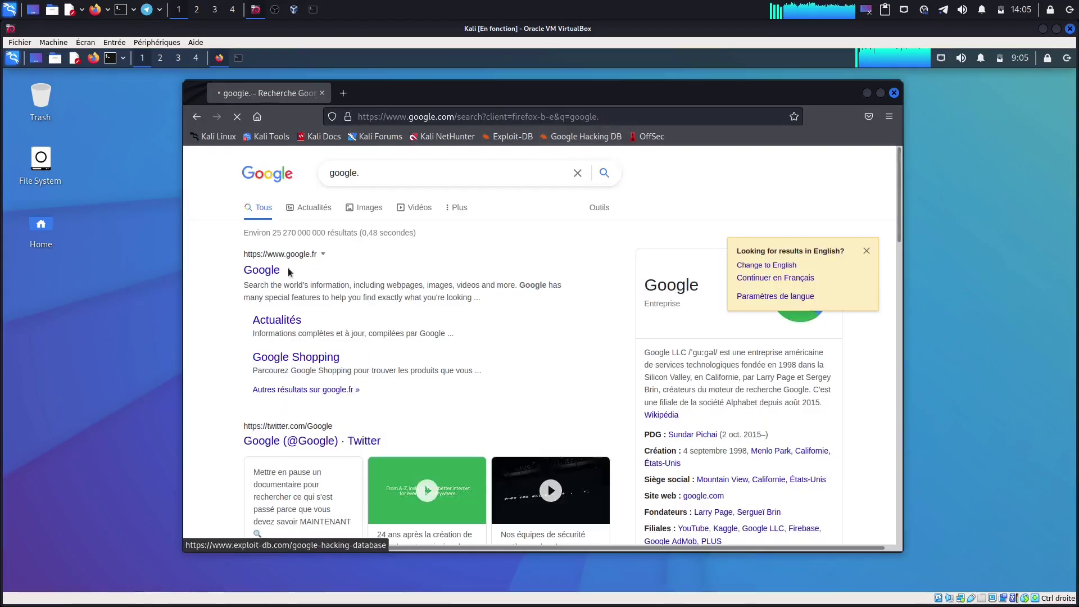
click(894, 92)
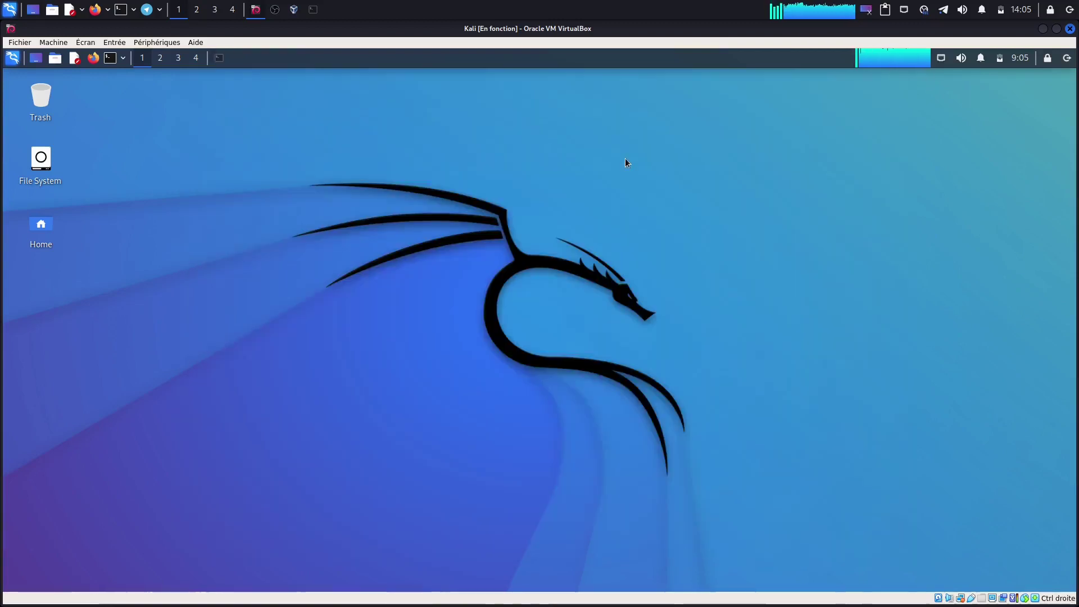